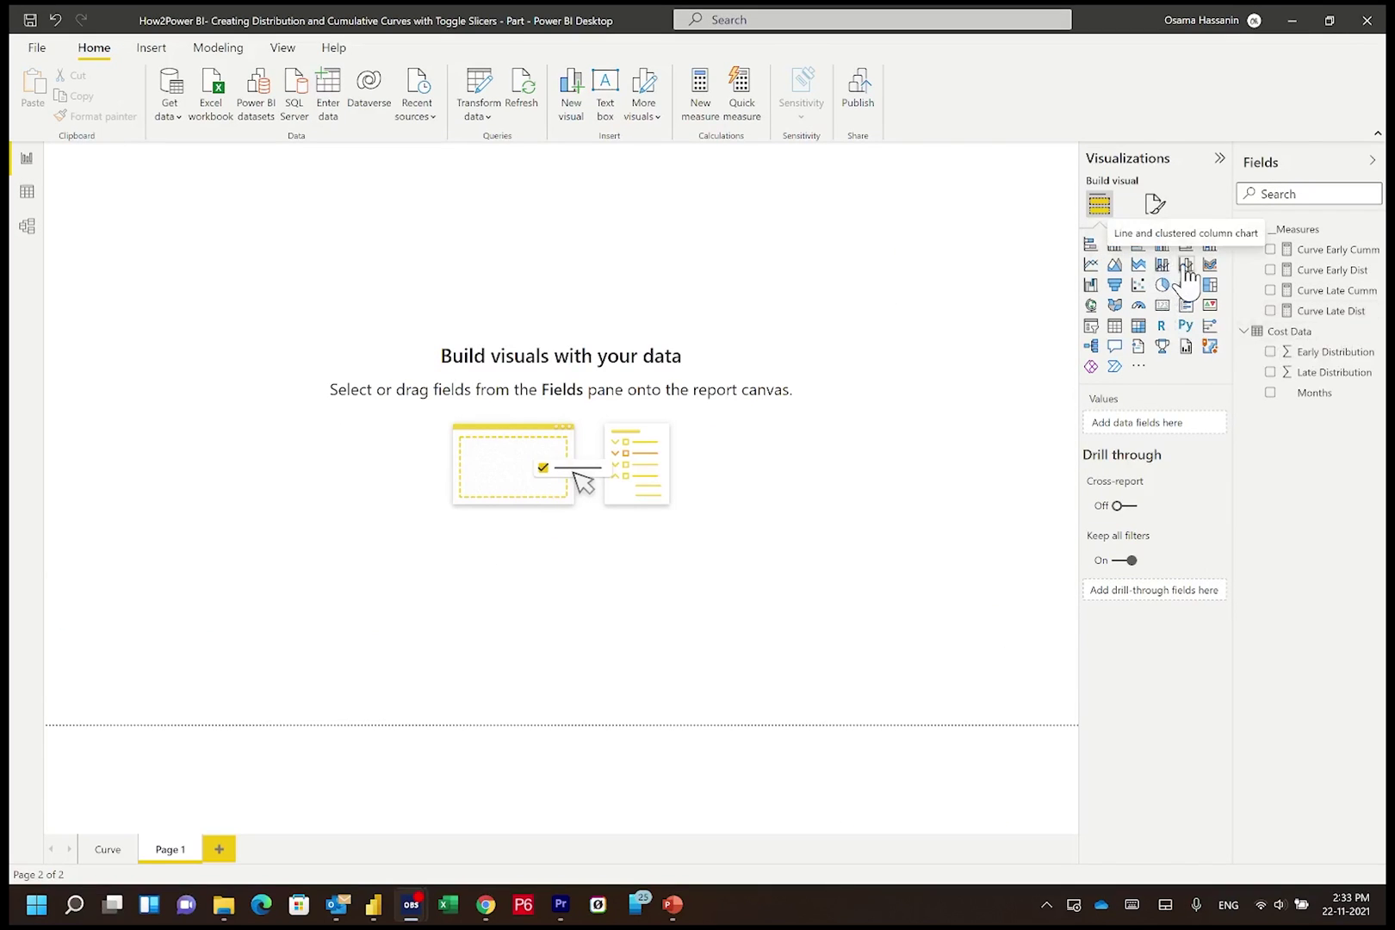
- Add a line and clustered column chart with Months on the axis and Curve Early/Late Dist as columns
{"action": "left_click", "coordinate": [1186, 264]}
{"action": "left_click_drag", "start_coordinate": [1314, 391], "coordinate": [1146, 423]}
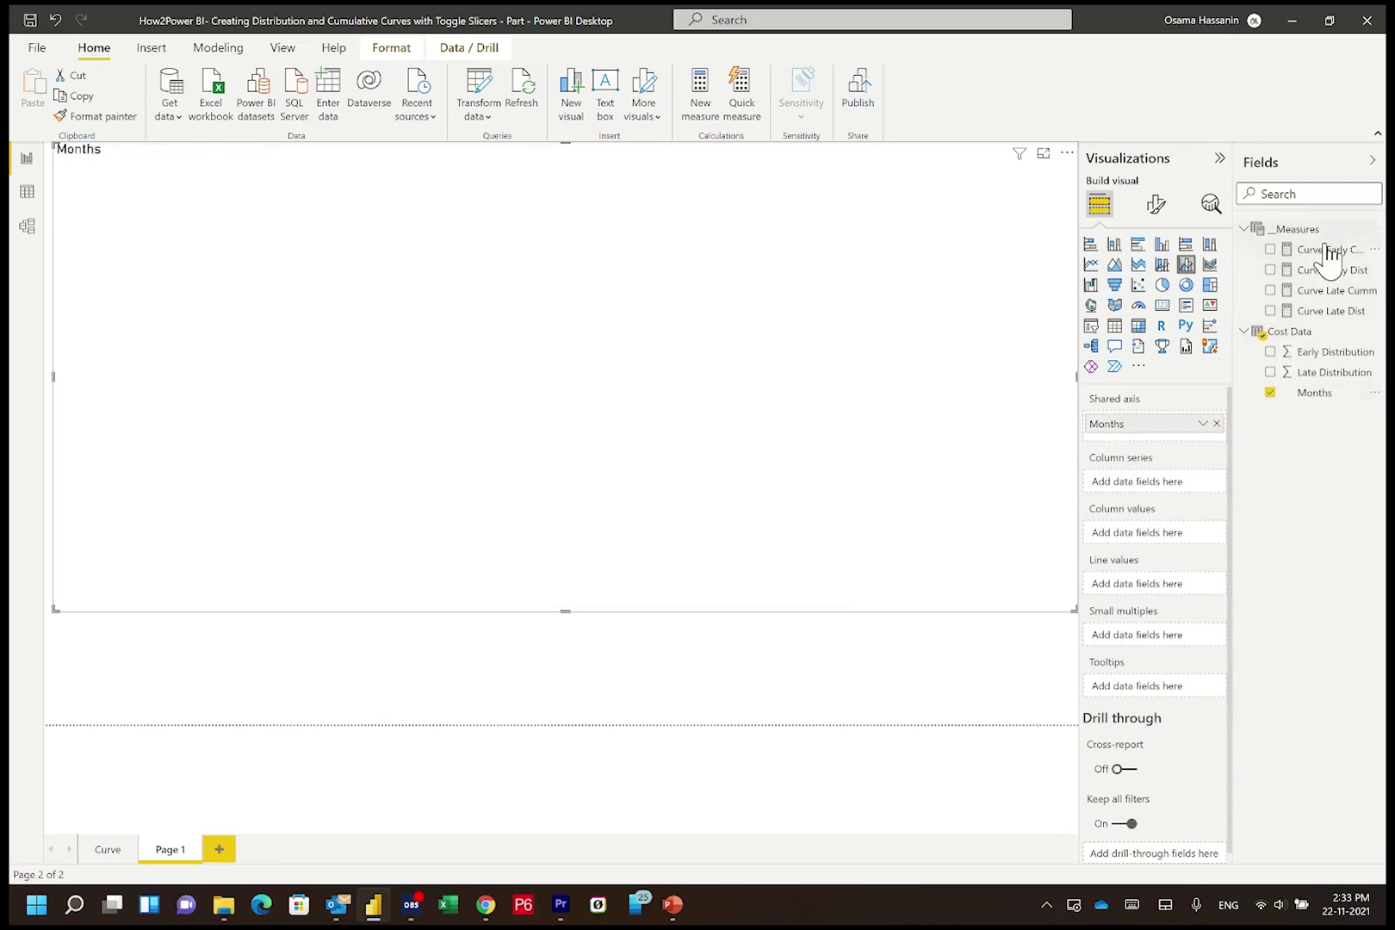
{"action": "left_click", "coordinate": [1332, 269]}
{"action": "left_click", "coordinate": [650, 160]}
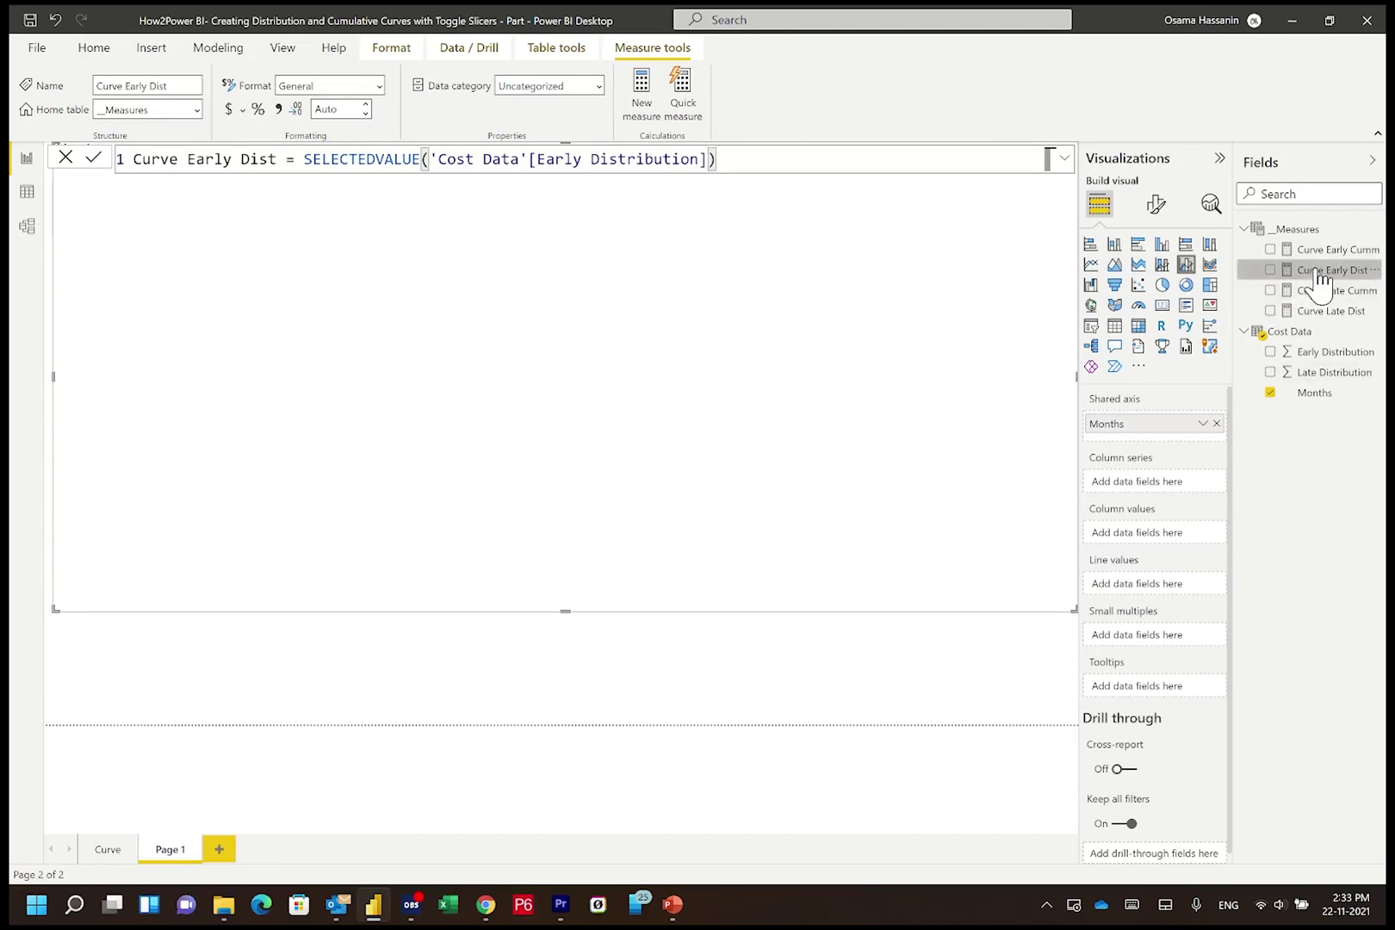
{"action": "left_click_drag", "start_coordinate": [1320, 272], "coordinate": [1137, 534]}
{"action": "left_click", "coordinate": [1330, 310]}
{"action": "left_click_drag", "start_coordinate": [1330, 310], "coordinate": [1147, 580]}
- Plot Curve Early Cumm and Curve Late Cumm as line values
{"action": "left_click", "coordinate": [1338, 249]}
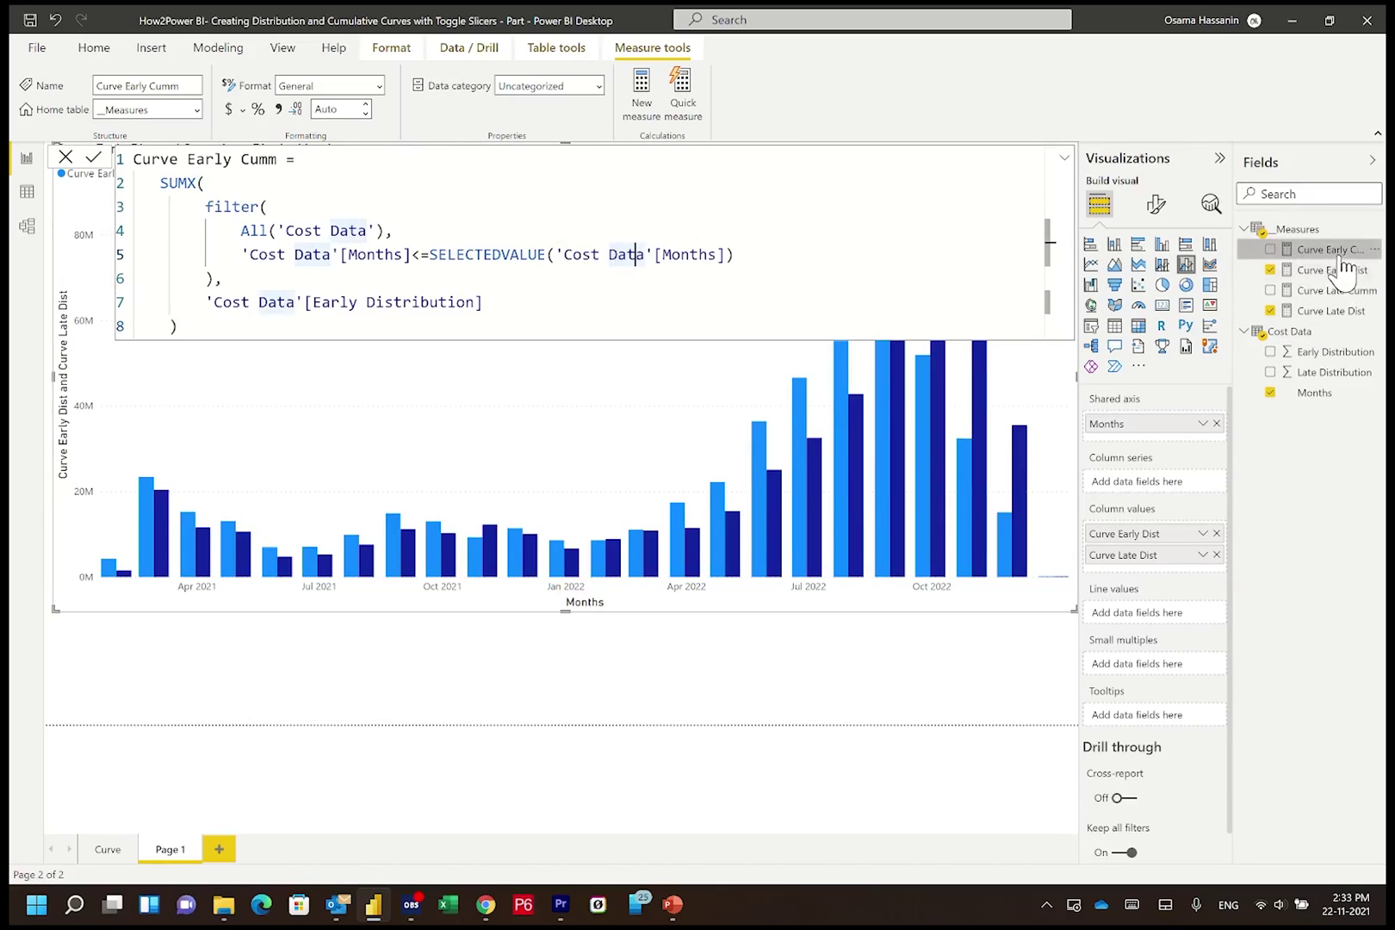
{"action": "left_click_drag", "start_coordinate": [1339, 251], "coordinate": [1137, 613]}
{"action": "left_click", "coordinate": [1338, 290]}
{"action": "left_click_drag", "start_coordinate": [1337, 290], "coordinate": [1127, 615]}
- Turn on the chart's secondary y-axis
{"action": "left_click", "coordinate": [1156, 204]}
{"action": "left_click", "coordinate": [1146, 246]}
{"action": "type", "text": "sec"}
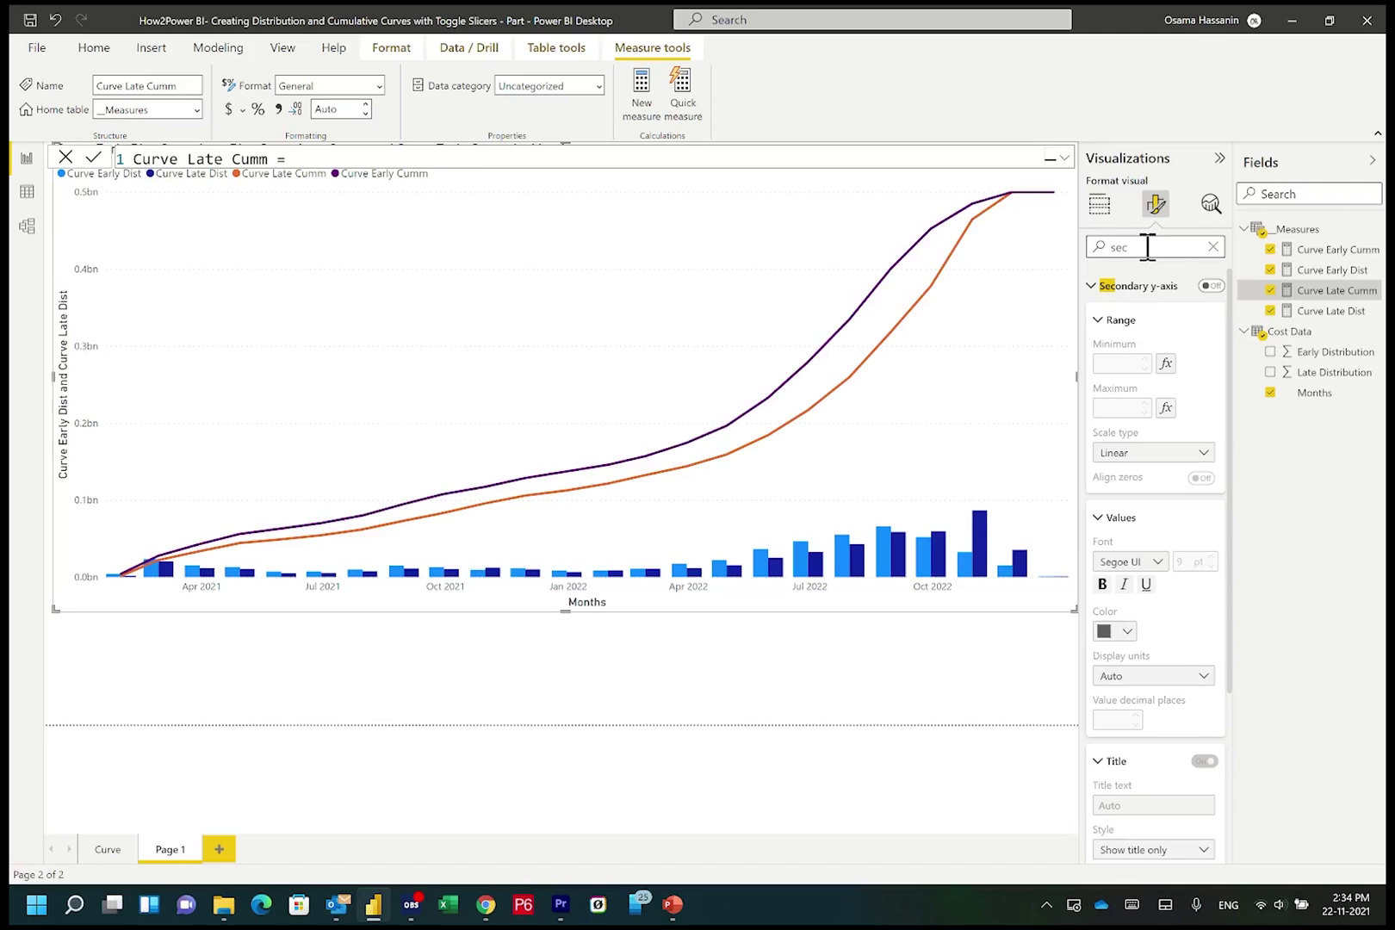
{"action": "left_click", "coordinate": [1210, 285]}
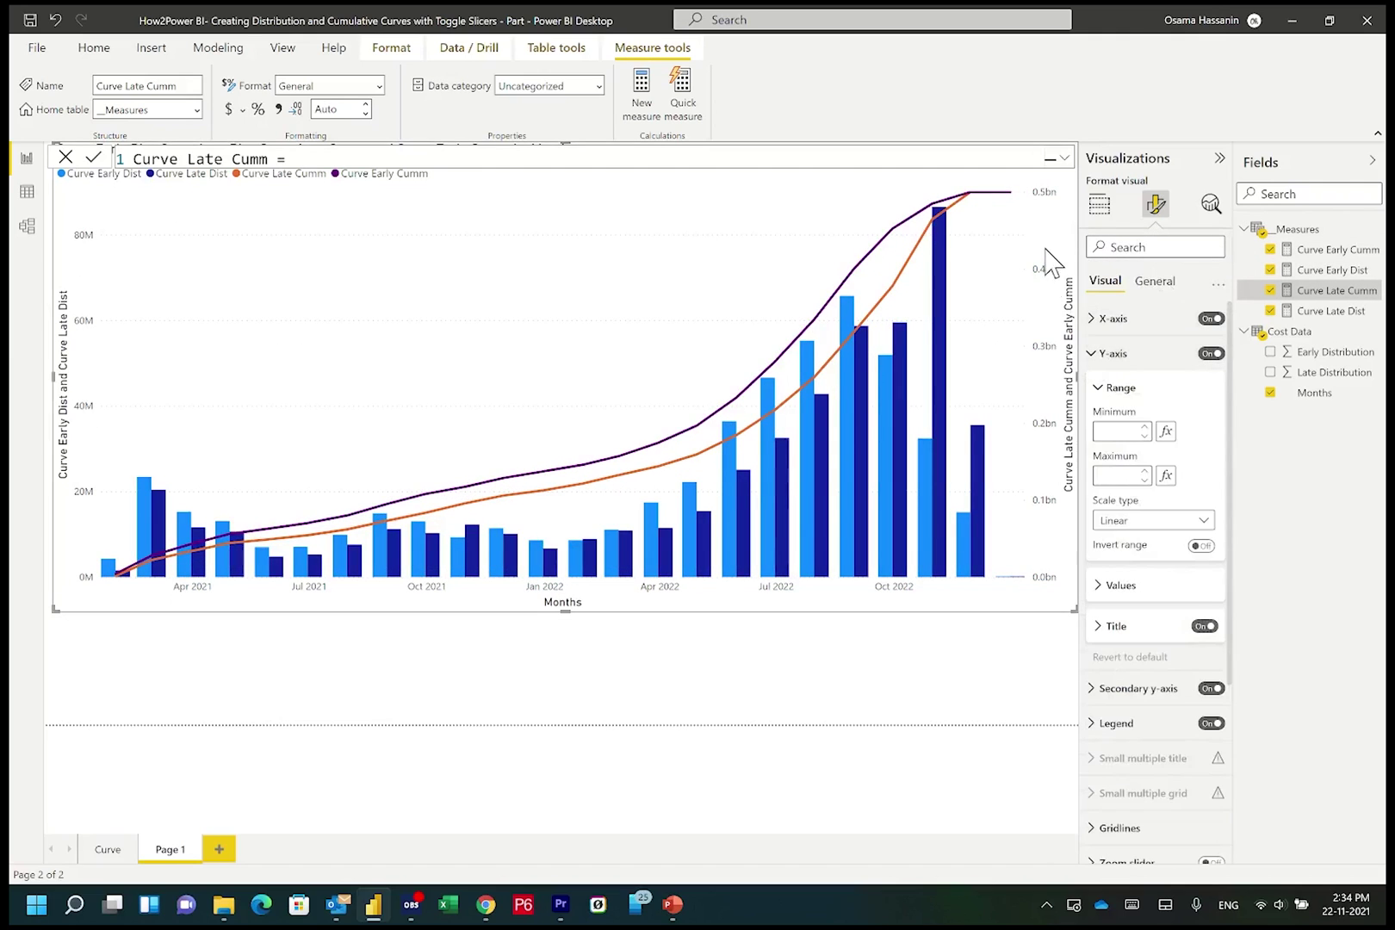
{"action": "left_click", "coordinate": [536, 706]}
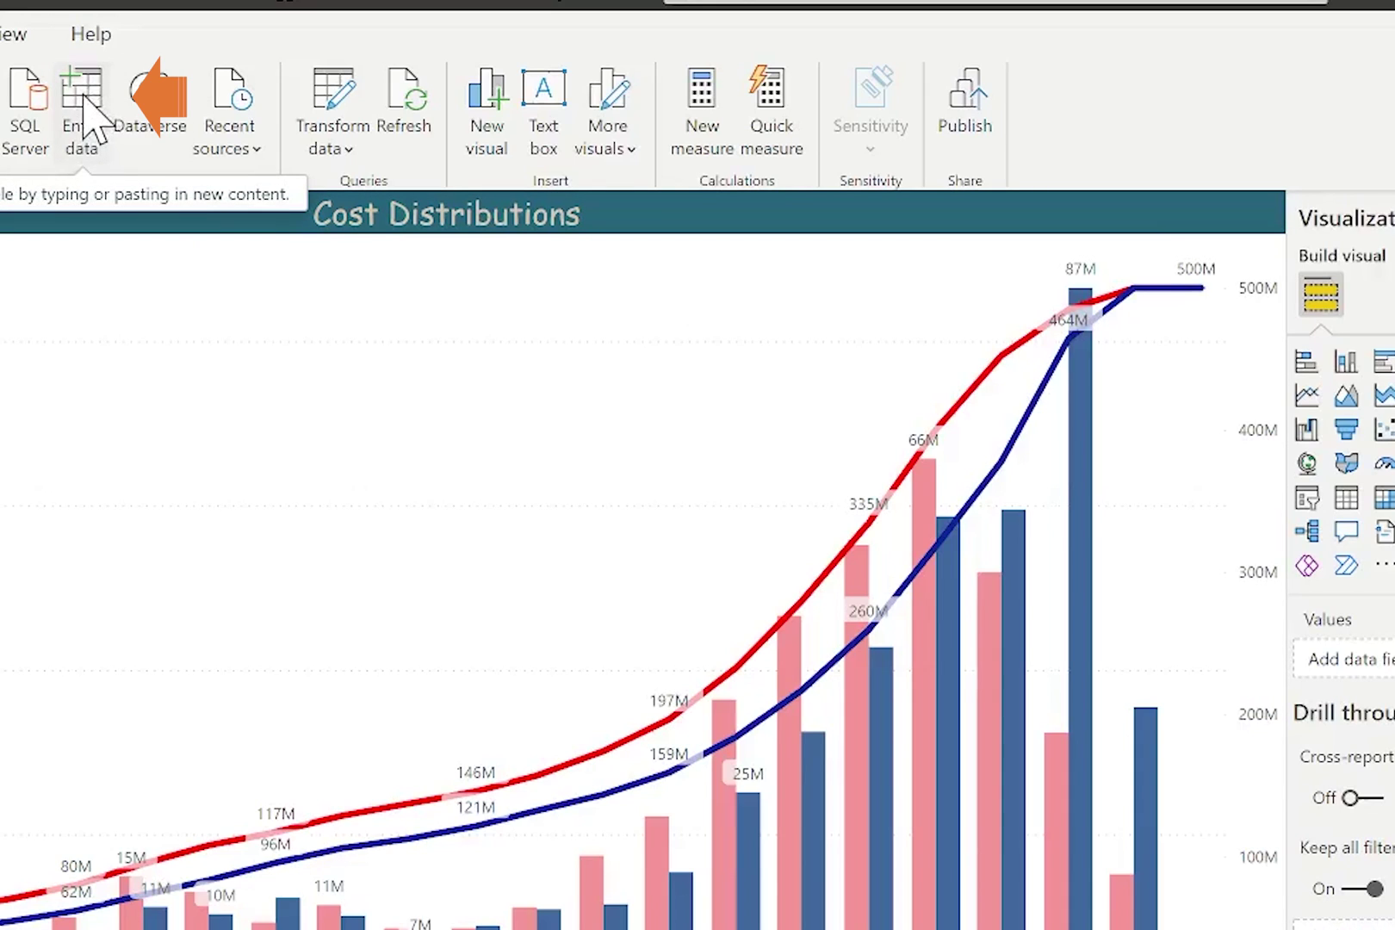
- Start an Enter data table with two columns named SN and Toggle
{"action": "left_click", "coordinate": [82, 113]}
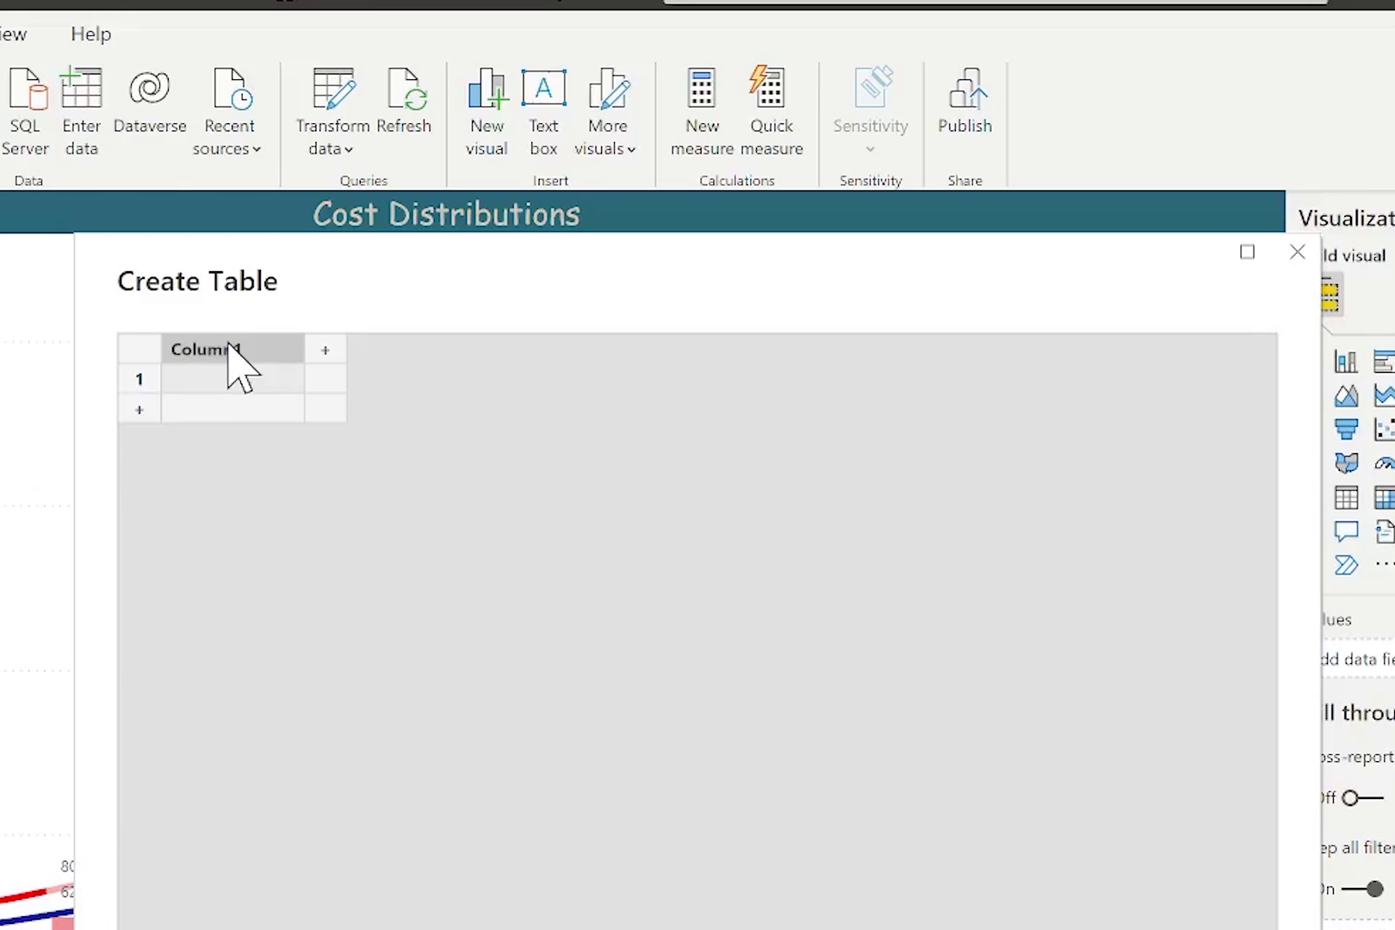
{"action": "double_click", "coordinate": [229, 344]}
{"action": "type", "text": "SN"}
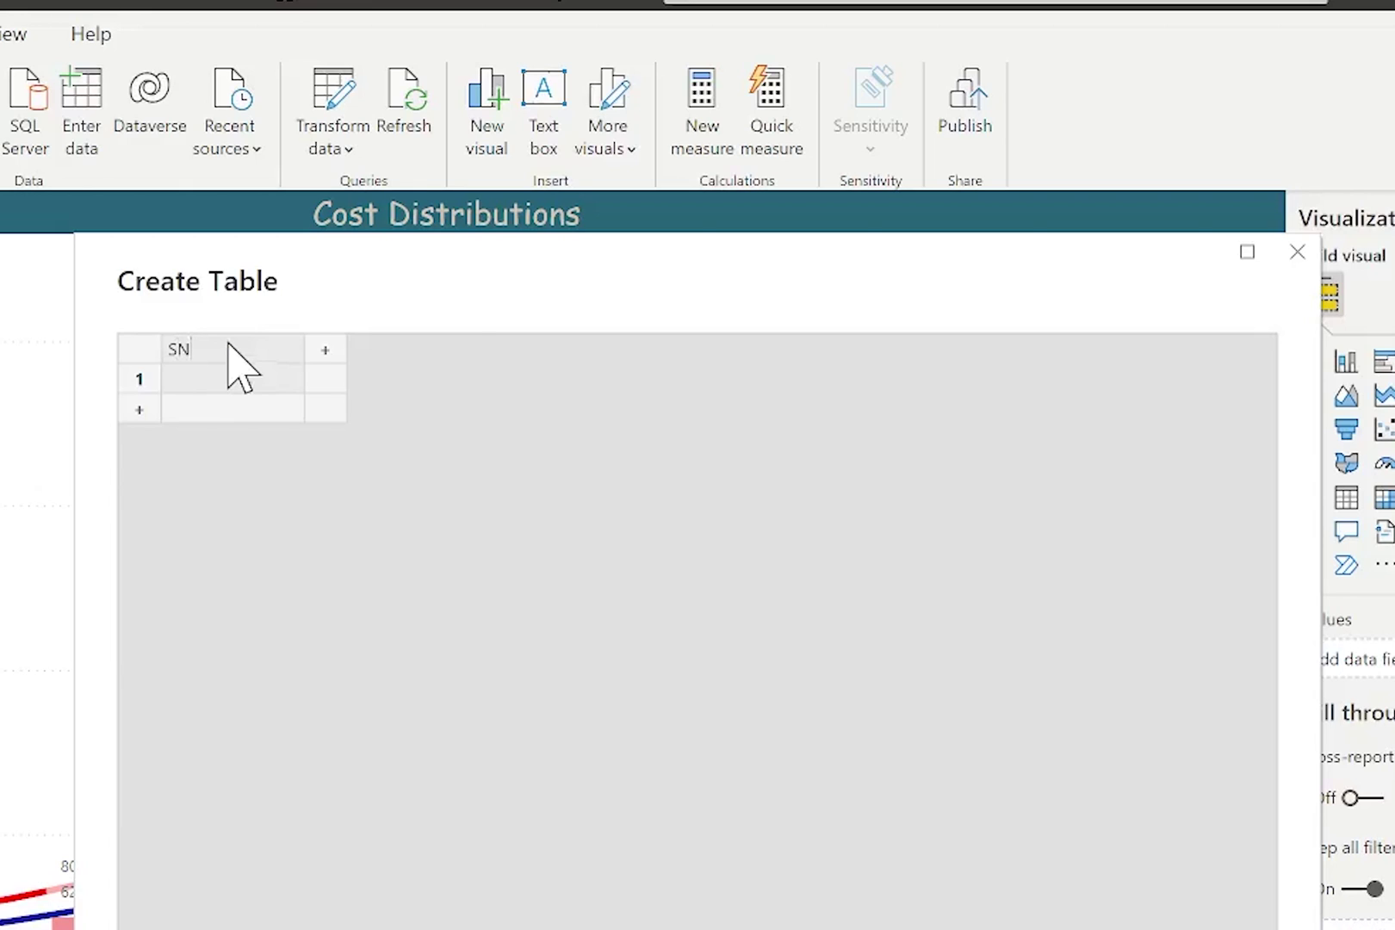
{"action": "left_click", "coordinate": [325, 350]}
{"action": "double_click", "coordinate": [356, 351]}
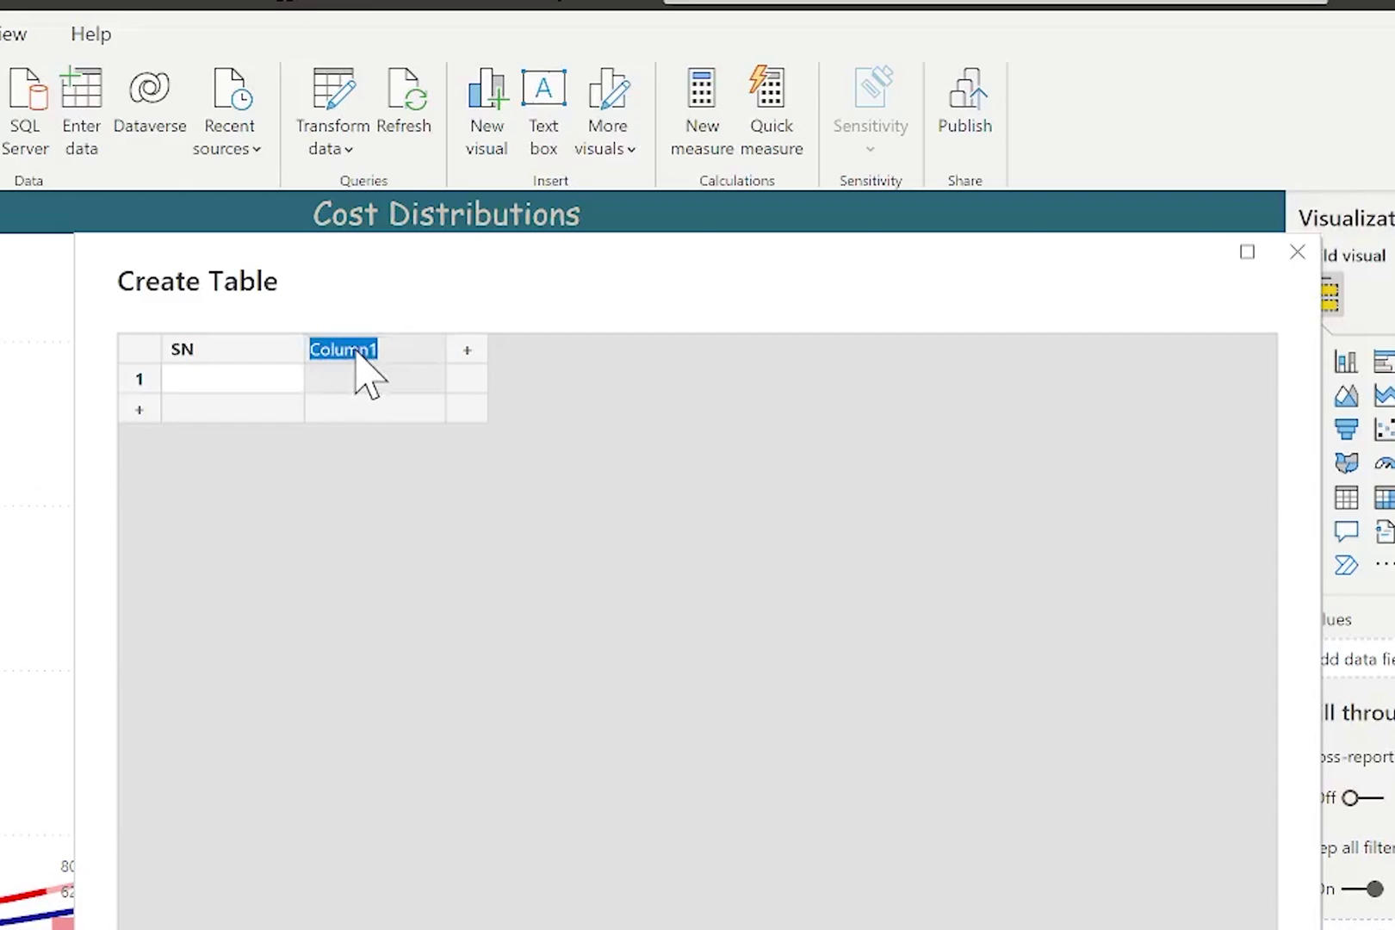
{"action": "type", "text": "To"}
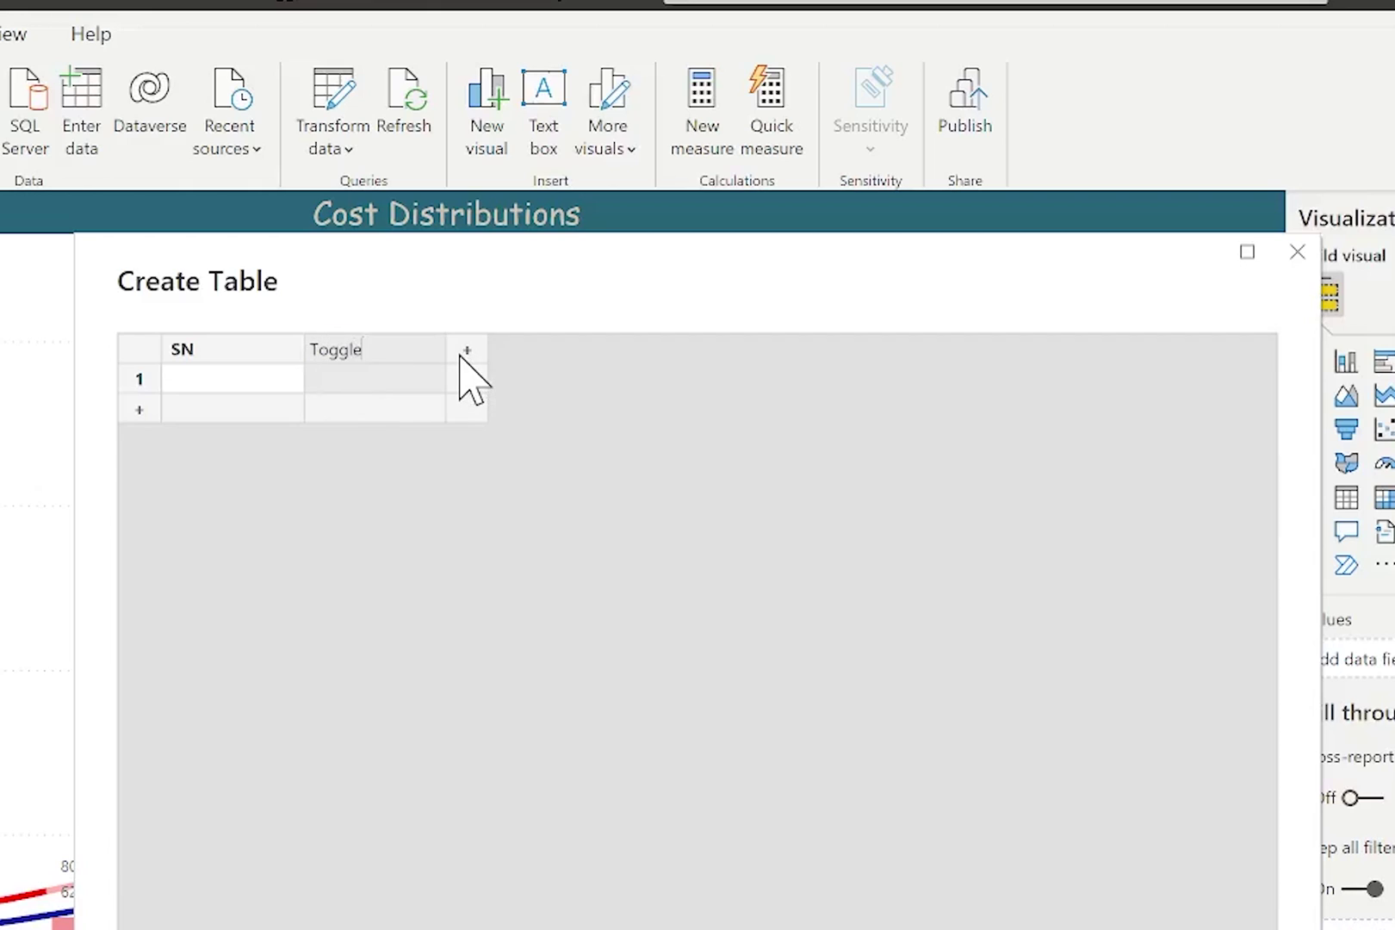
{"action": "type", "text": "ggle"}
- Fill the Toggle column with Distribution, Cumulative and Both
{"action": "left_click", "coordinate": [349, 383]}
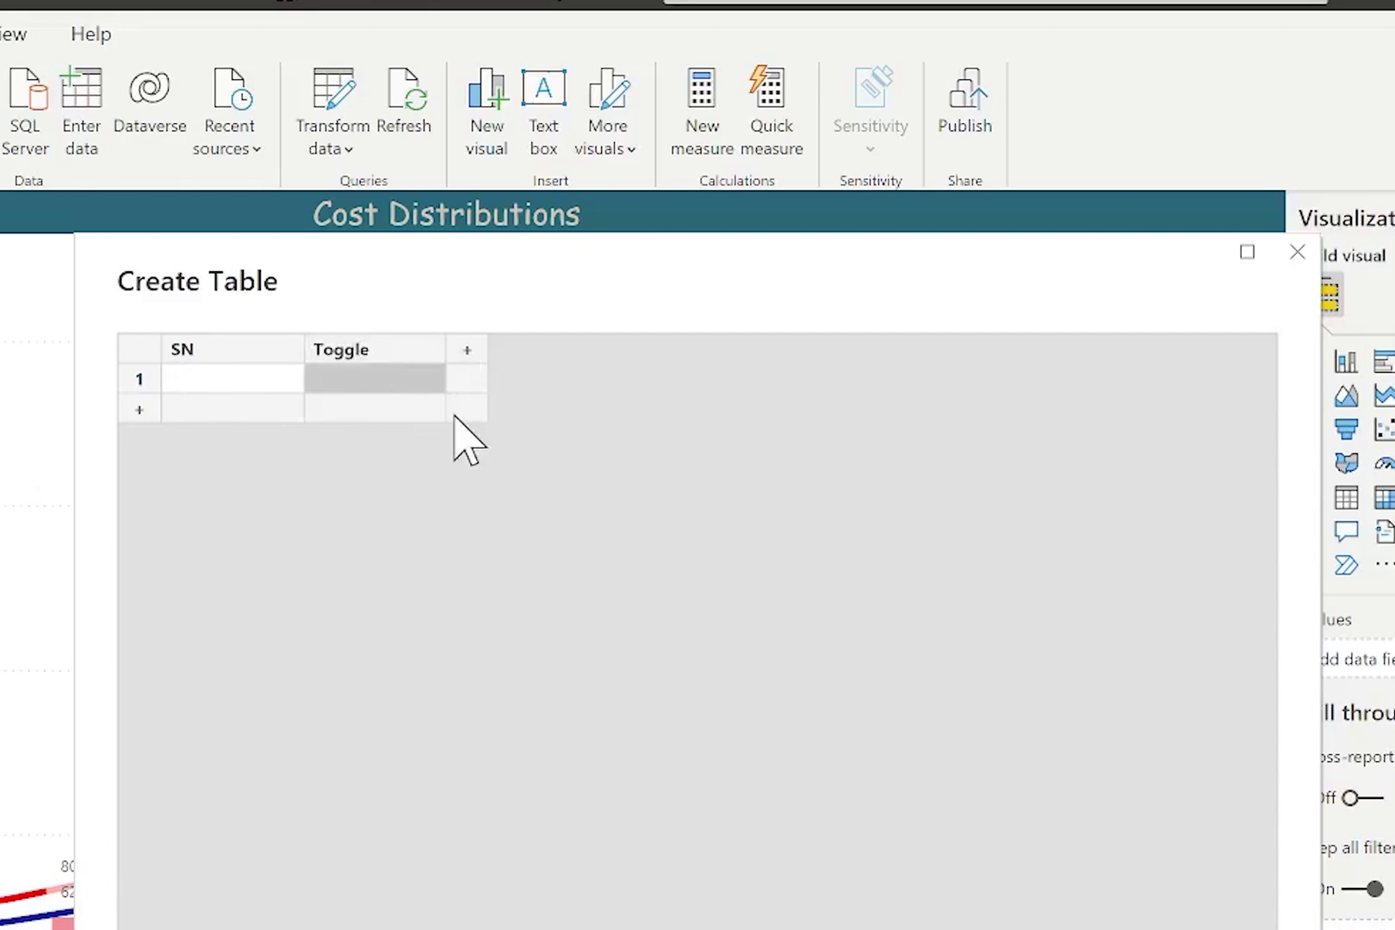
{"action": "type", "text": "Distribution"}
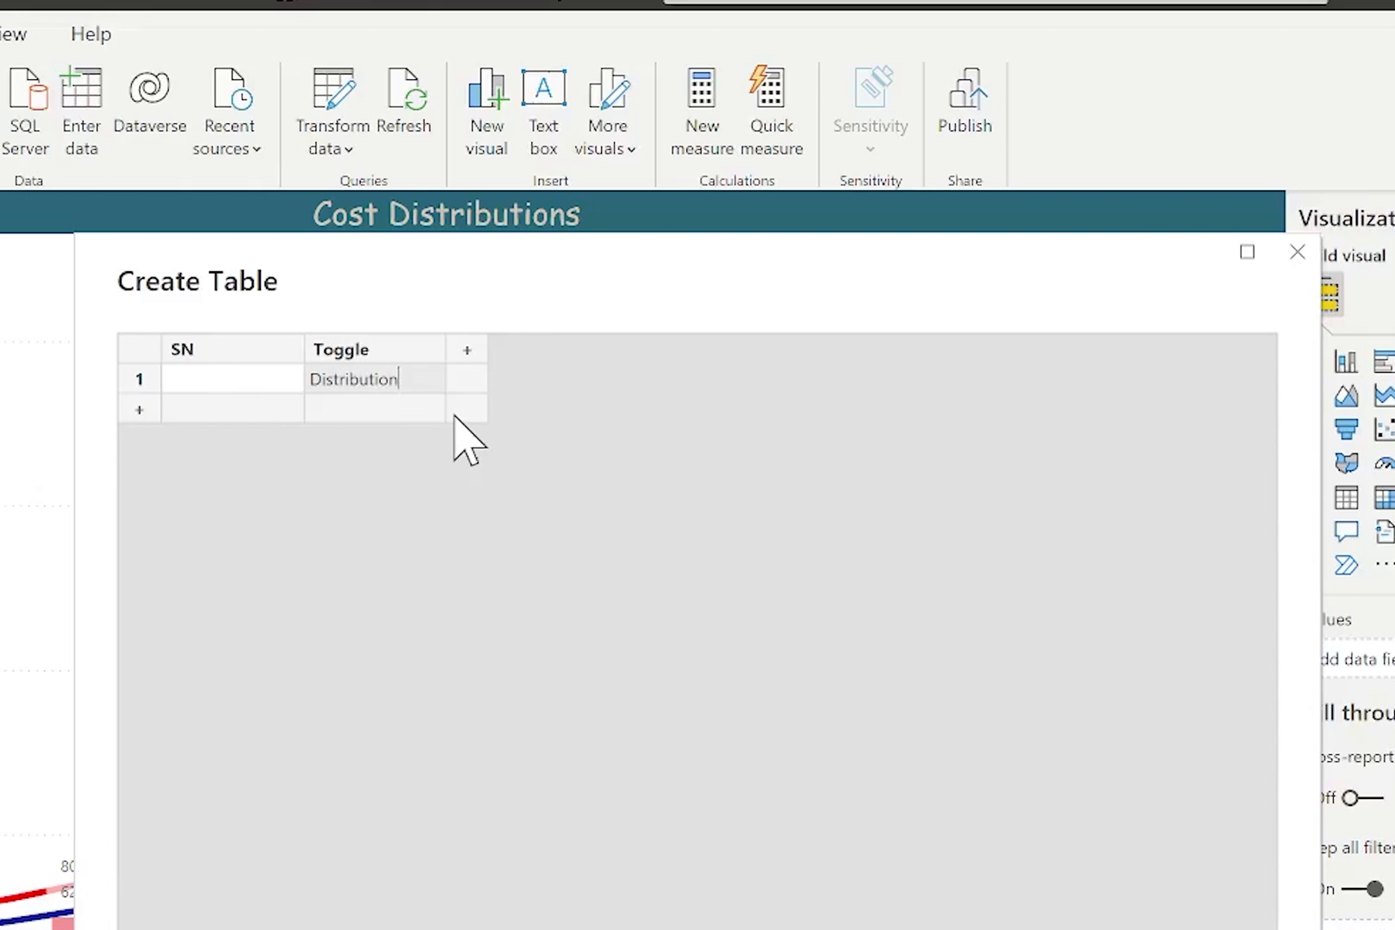
{"action": "key", "text": "Return"}
{"action": "type", "text": "Cumulative"}
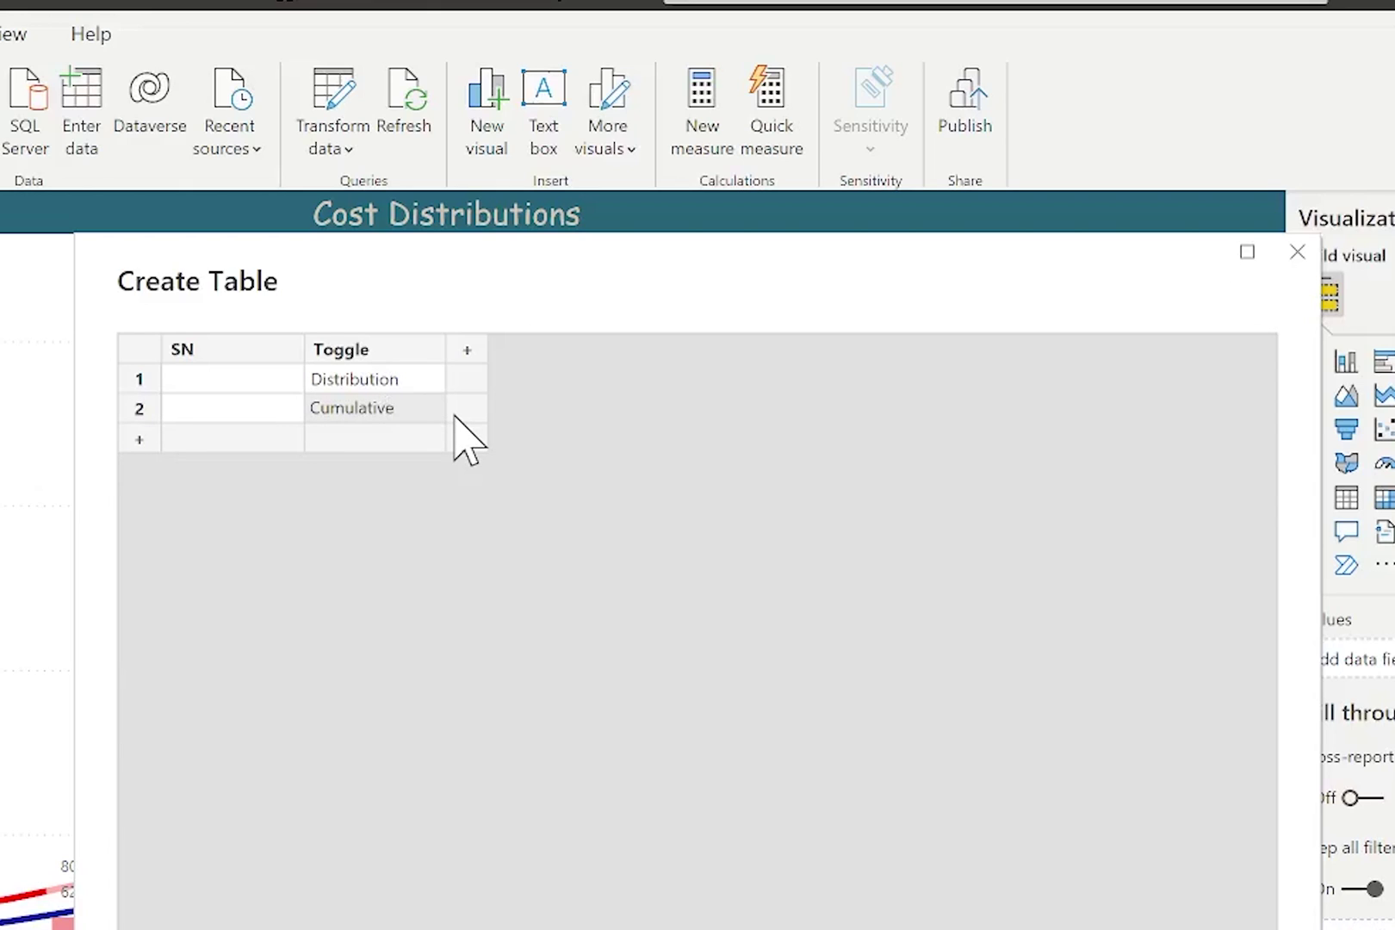
{"action": "key", "text": "Return"}
{"action": "type", "text": "Both"}
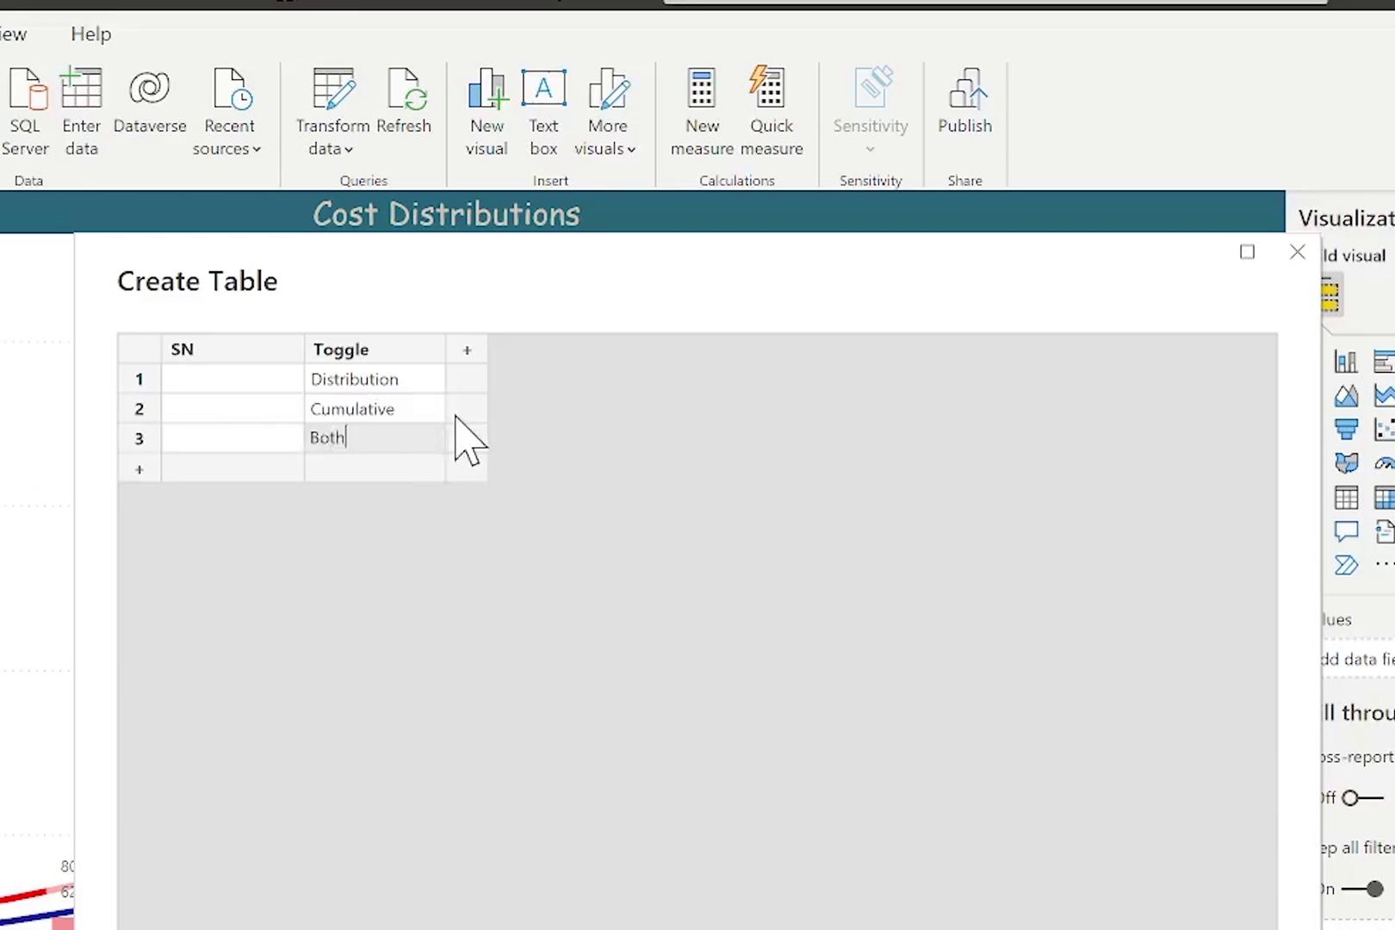
- Enter SN values 1, 2, 3, name the table Toggle 1 and load it
{"action": "left_click", "coordinate": [268, 381]}
{"action": "type", "text": "1"}
{"action": "left_click", "coordinate": [249, 410]}
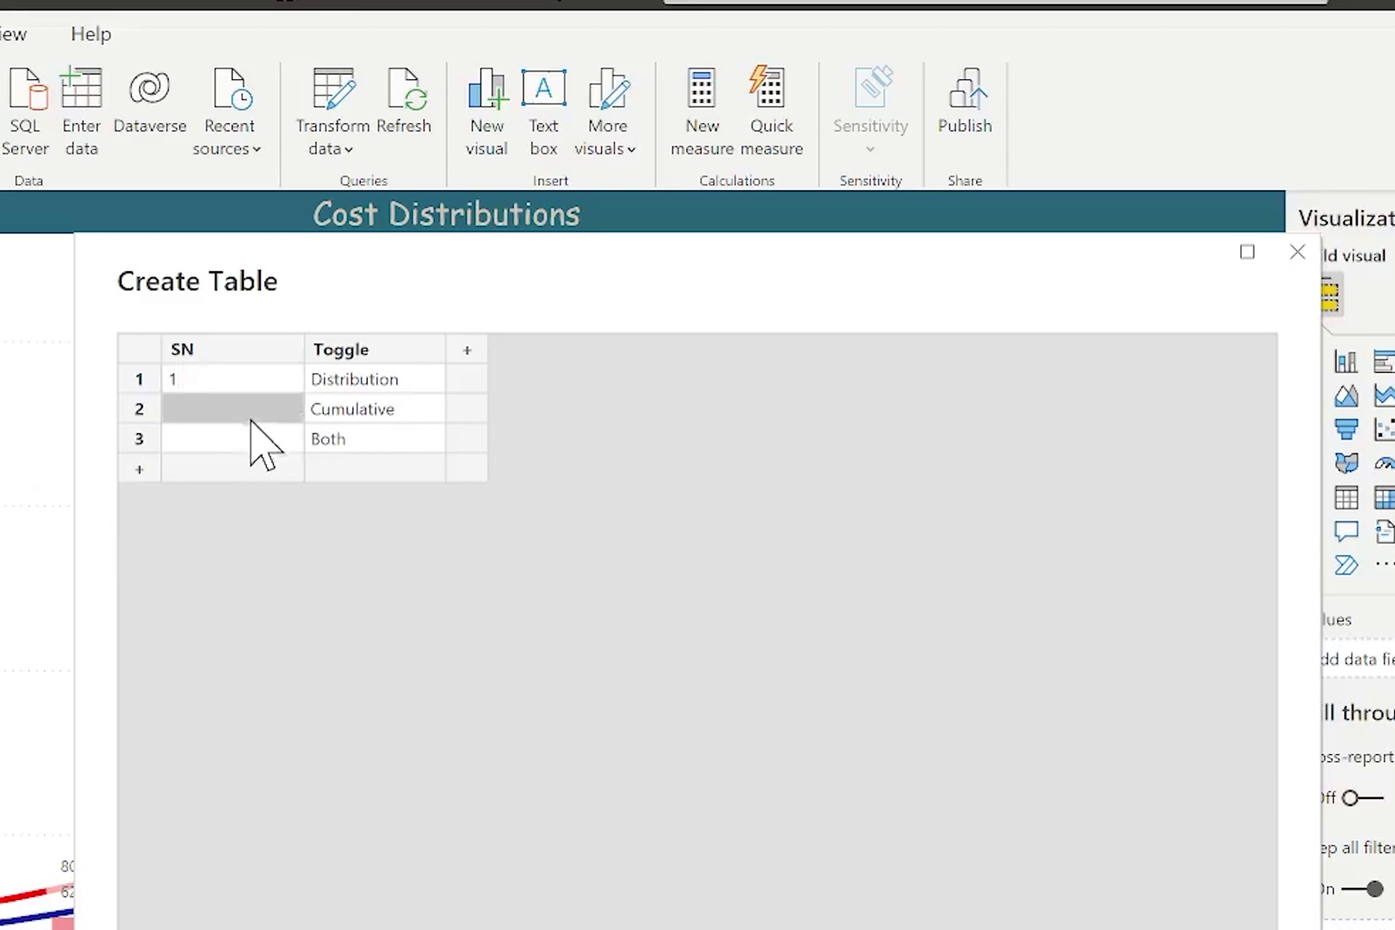
{"action": "type", "text": "2"}
{"action": "left_click", "coordinate": [254, 441]}
{"action": "type", "text": "3"}
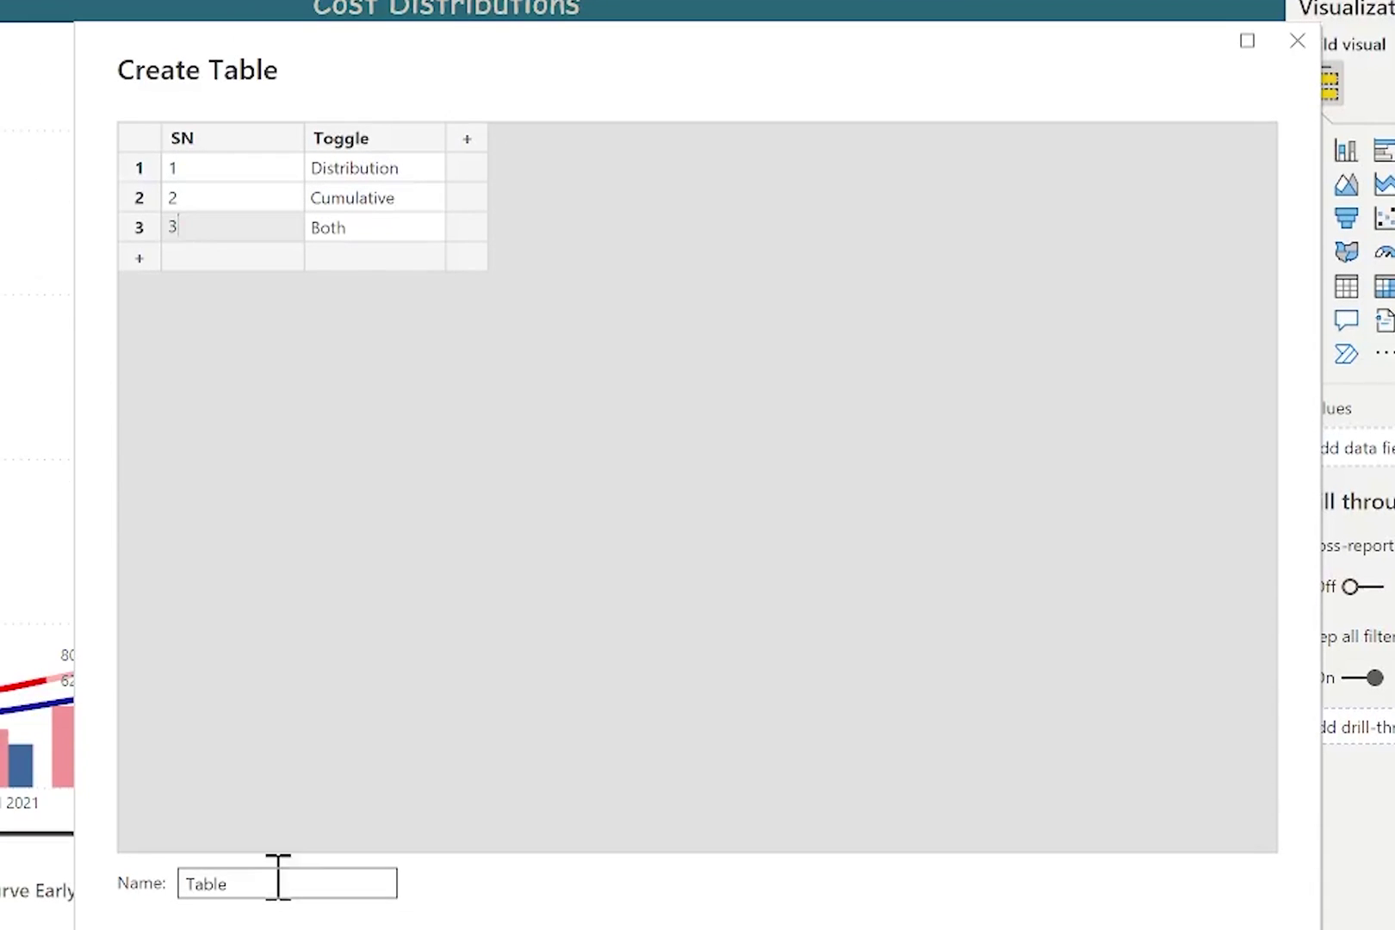
{"action": "left_click_drag", "start_coordinate": [278, 879], "coordinate": [110, 887]}
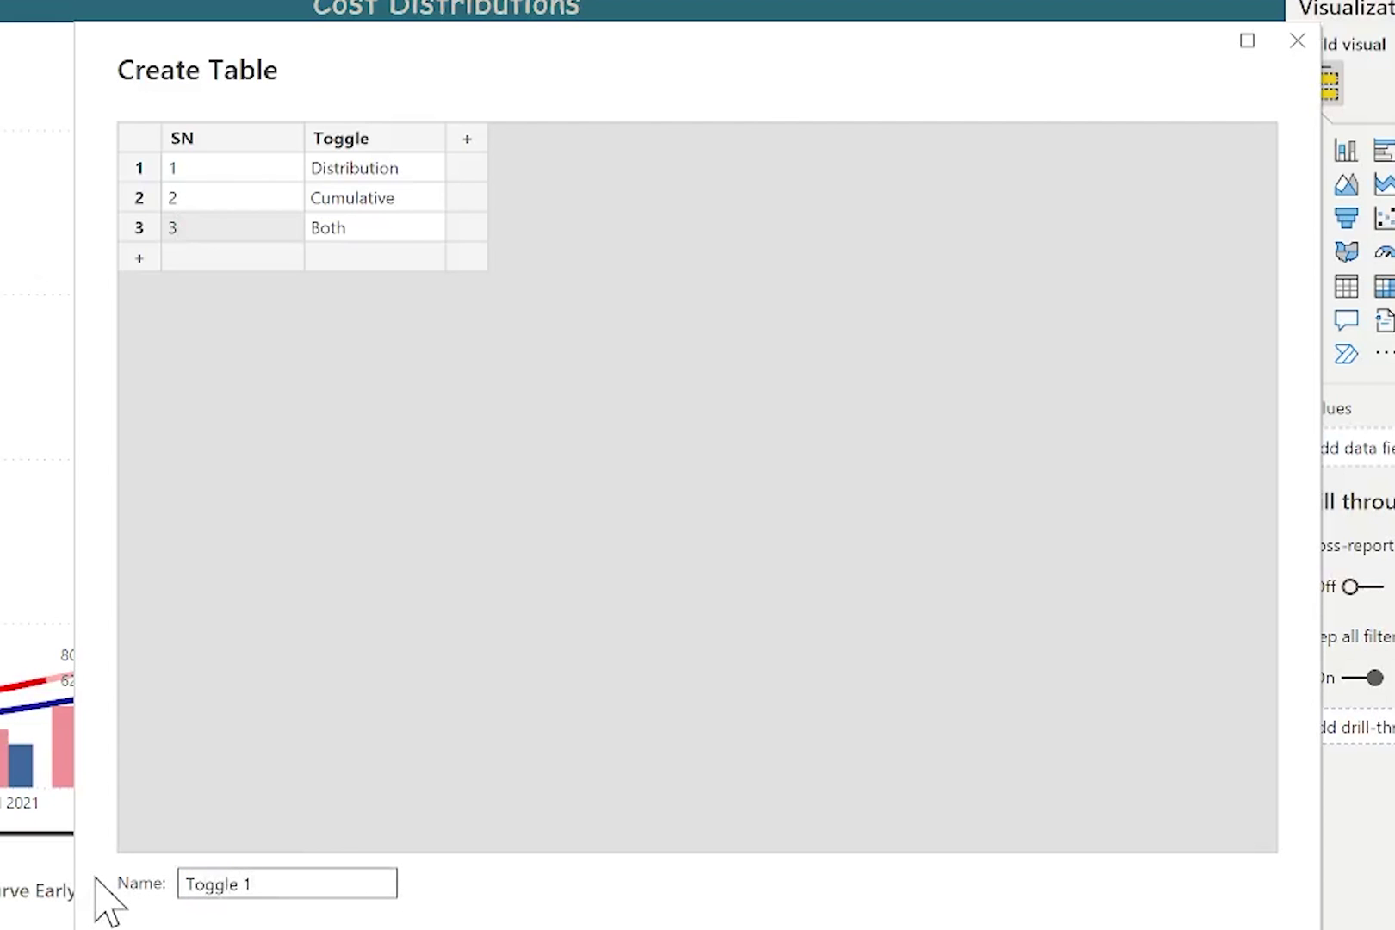
{"action": "key", "text": "Return"}
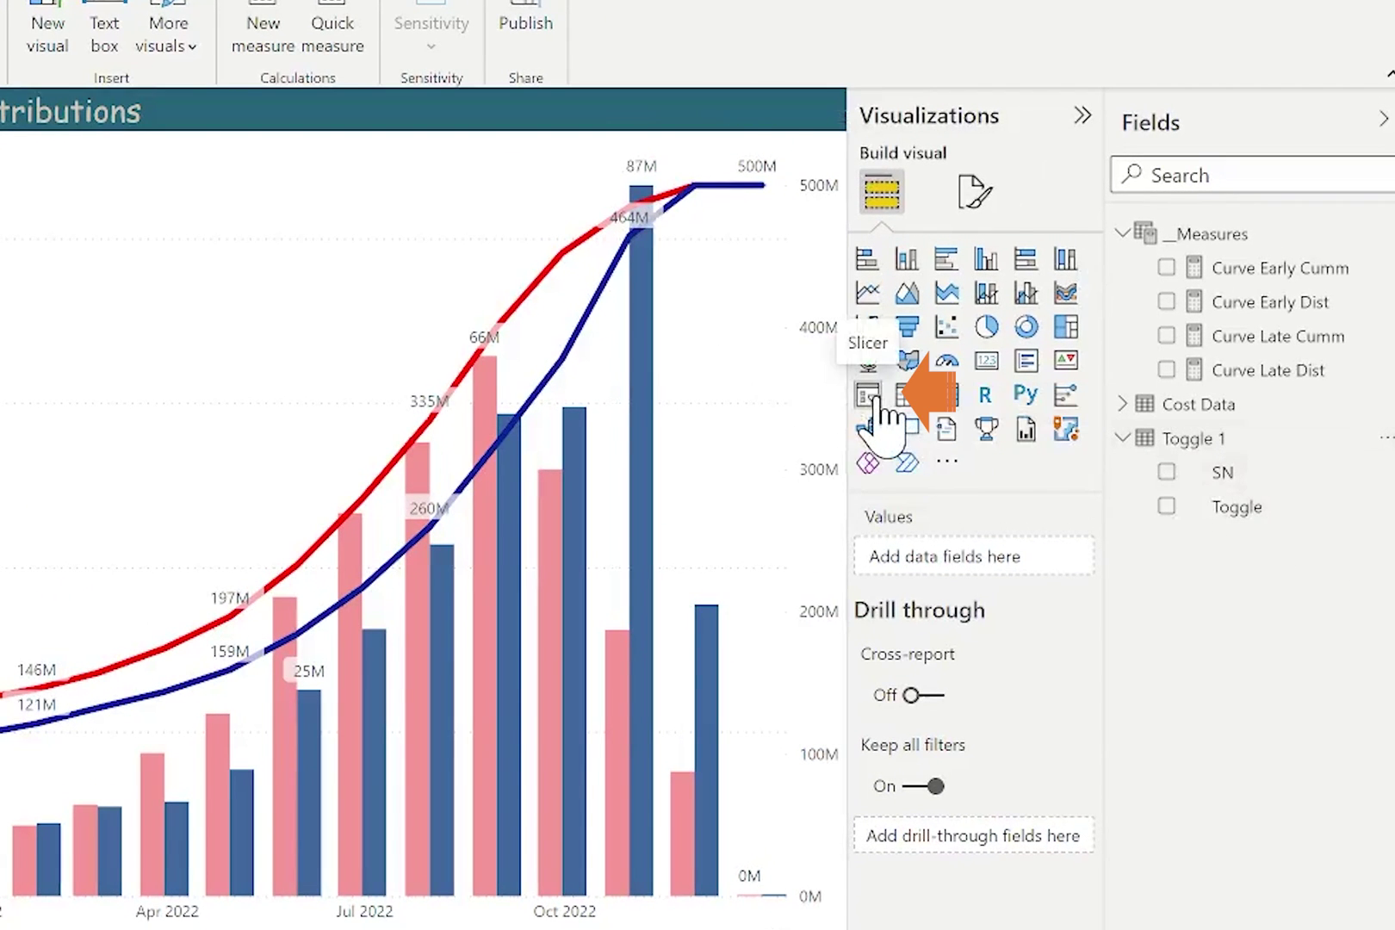
- Add a slicer showing the Toggle field from Toggle 1
{"action": "left_click", "coordinate": [869, 394]}
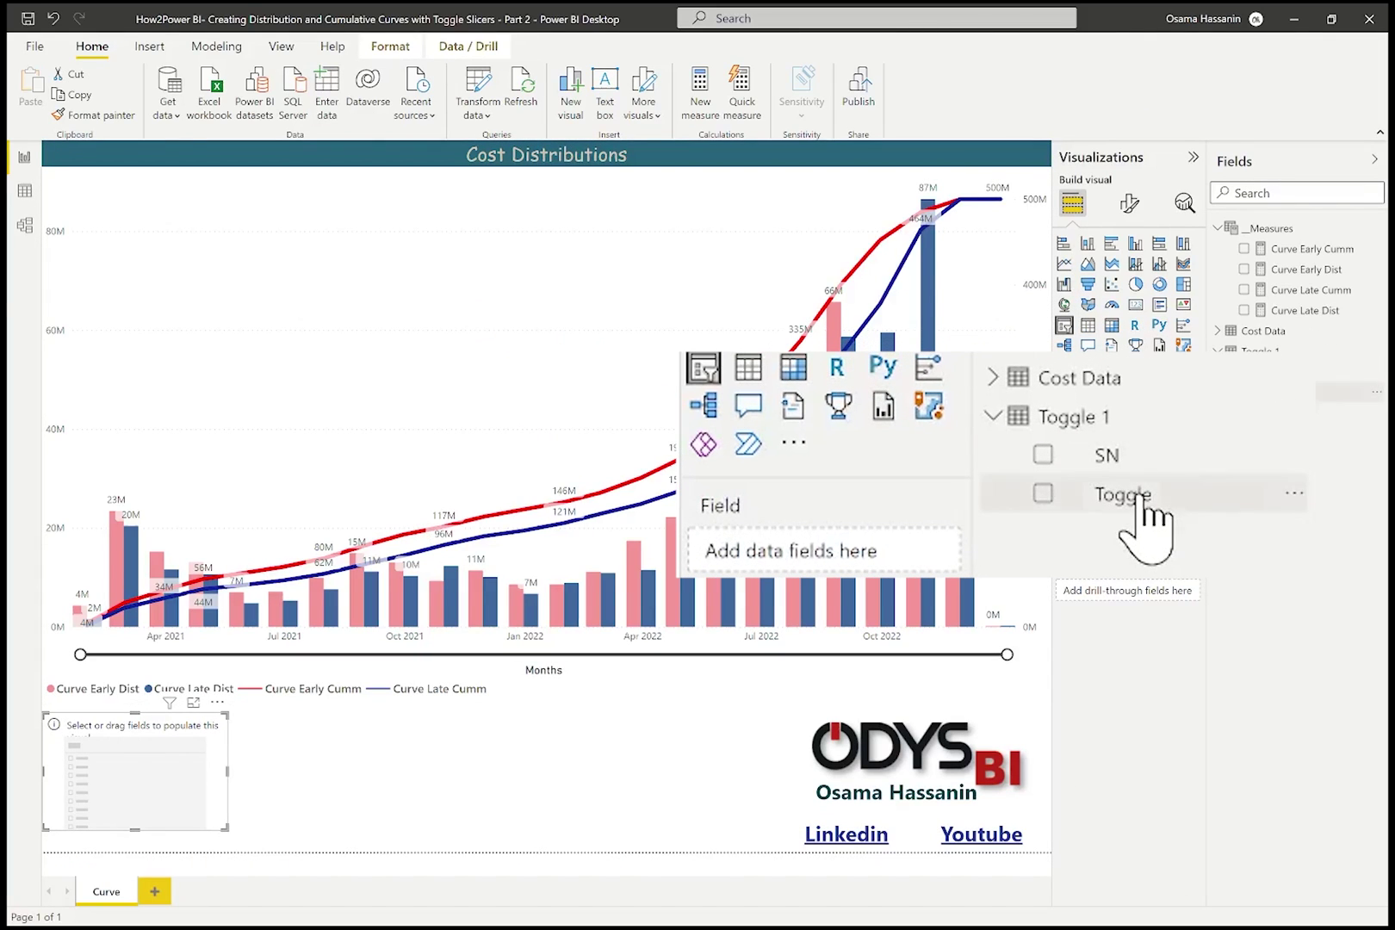
{"action": "left_click_drag", "start_coordinate": [1144, 504], "coordinate": [779, 552]}
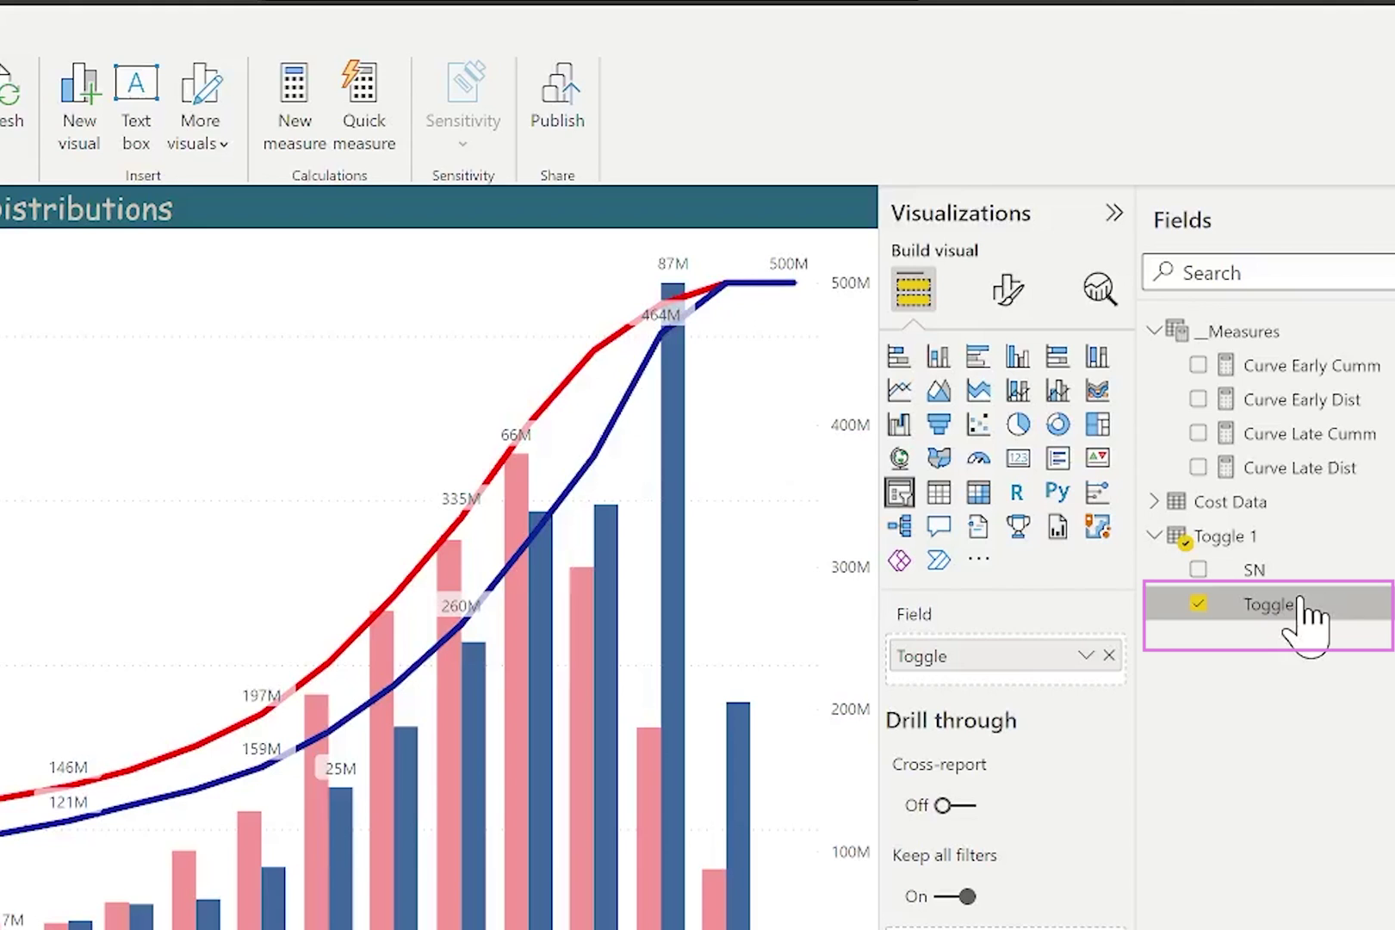
- Sort Toggle to list Distribution, Cumulative, Both, and switch the slicer to Single select
{"action": "left_click", "coordinate": [1300, 599]}
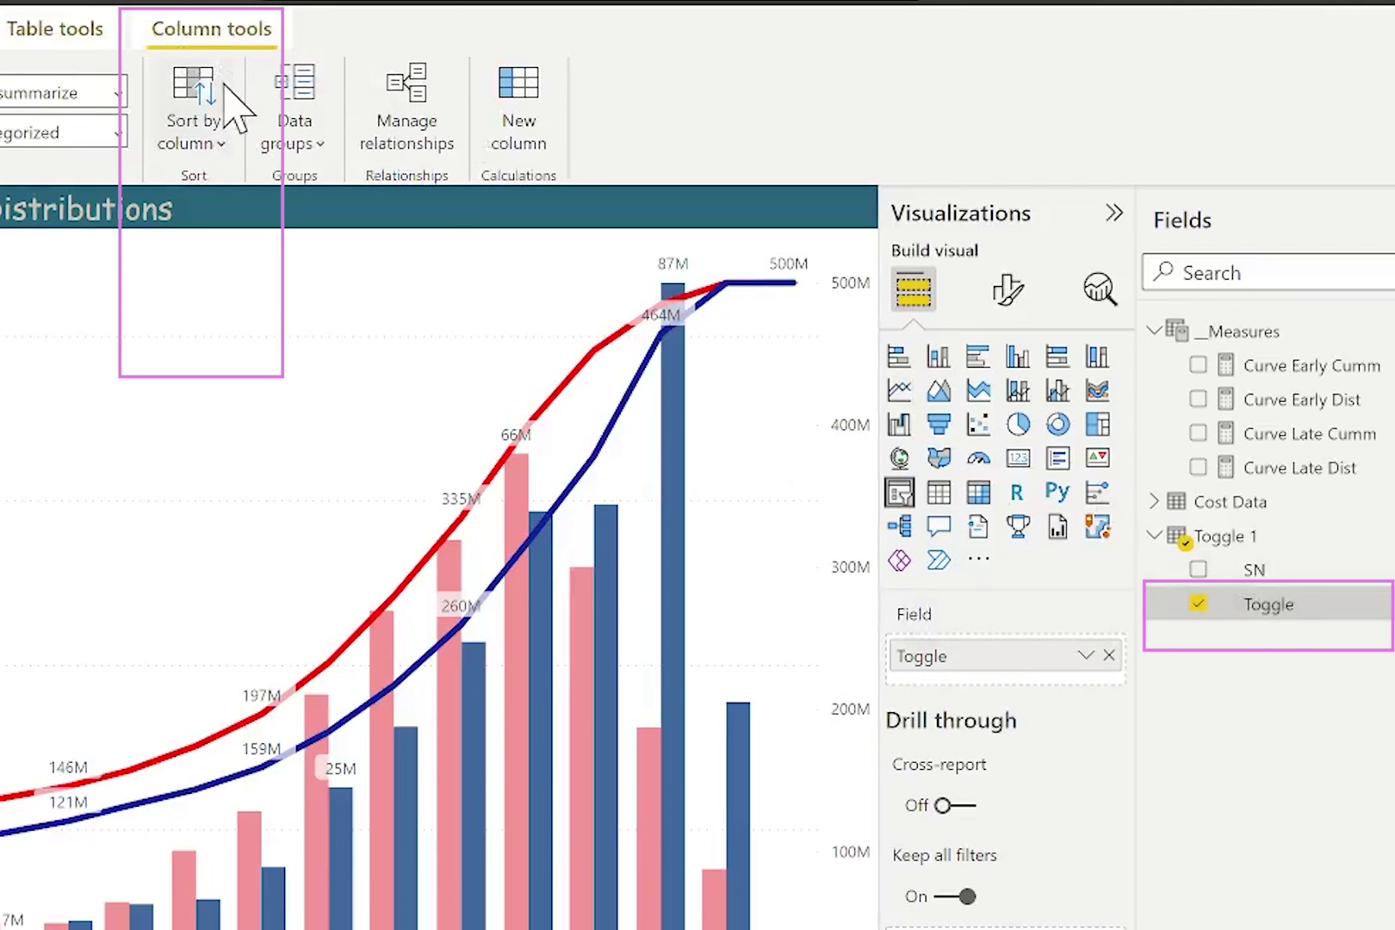
{"action": "left_click", "coordinate": [207, 142]}
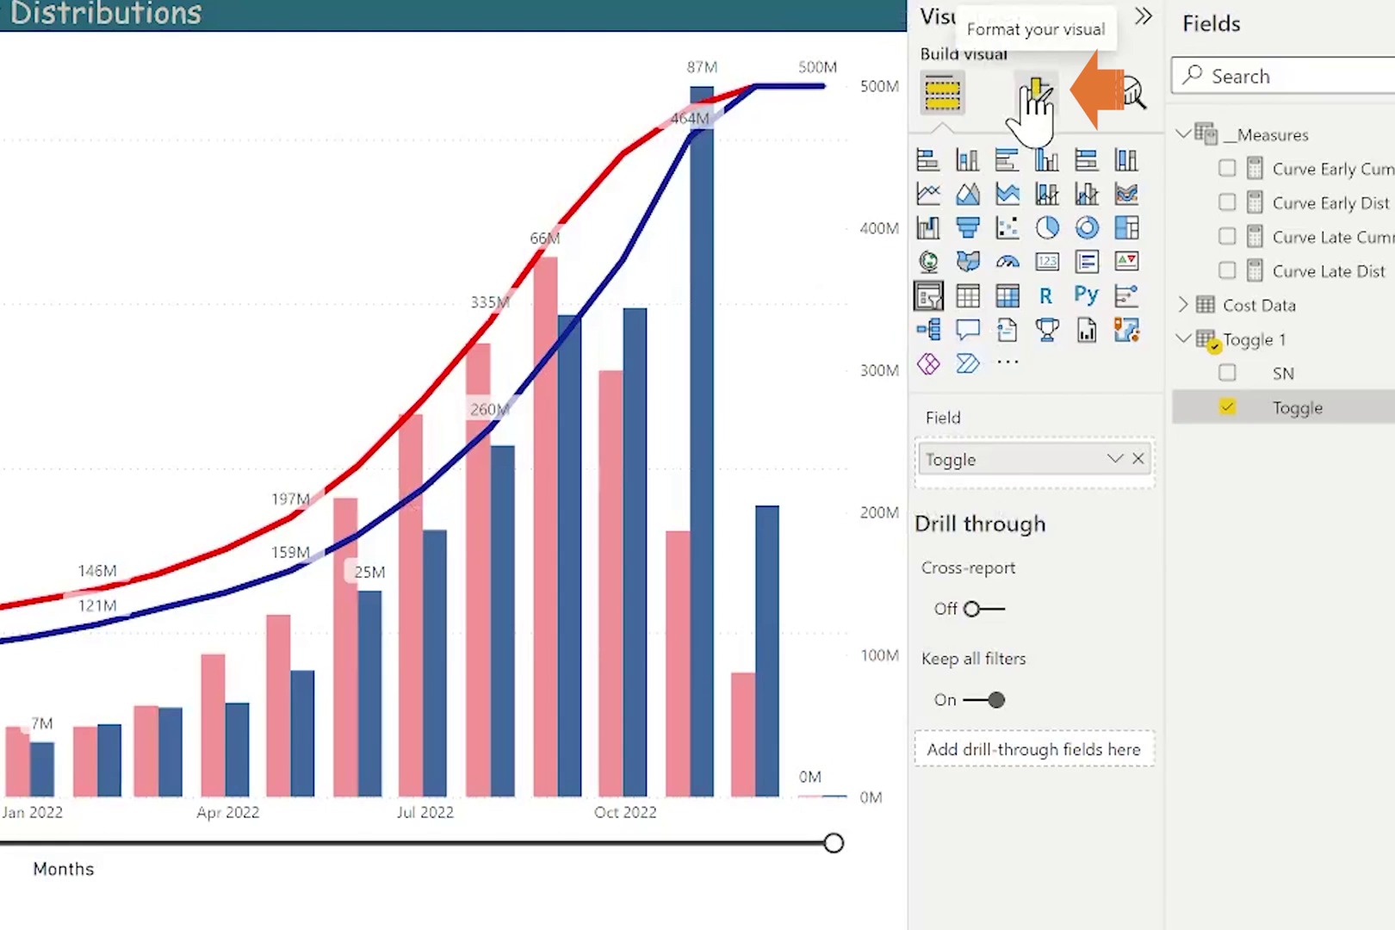
{"action": "left_click", "coordinate": [1034, 95]}
{"action": "left_click", "coordinate": [1001, 168]}
{"action": "type", "text": "selec"}
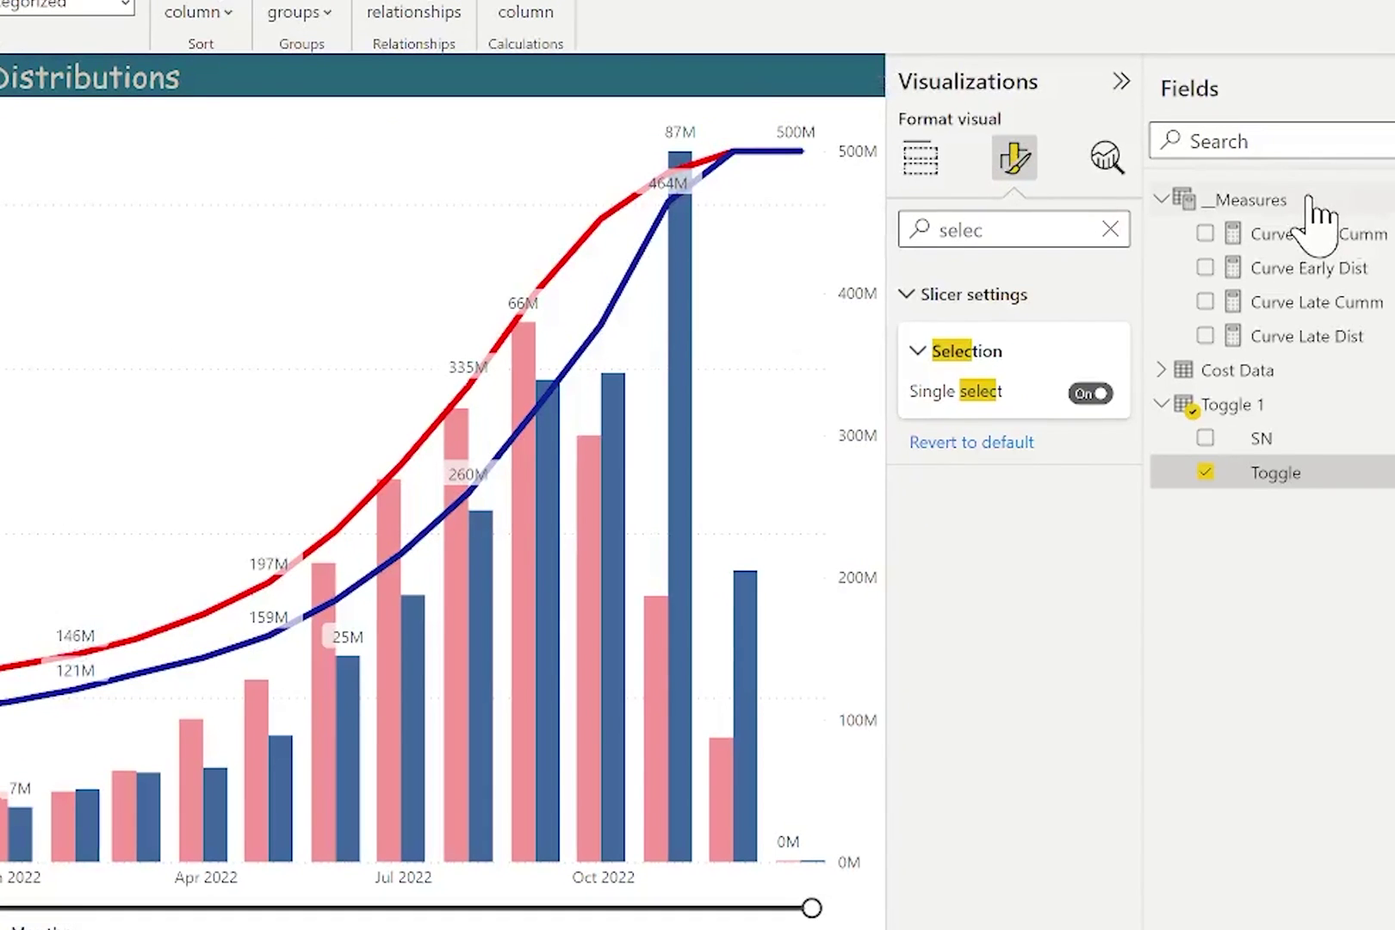
- Create the measure Toggle = SELECTEDVALUE('Toggle 1'[Toggle]) in _Measures
{"action": "right_click", "coordinate": [1311, 199]}
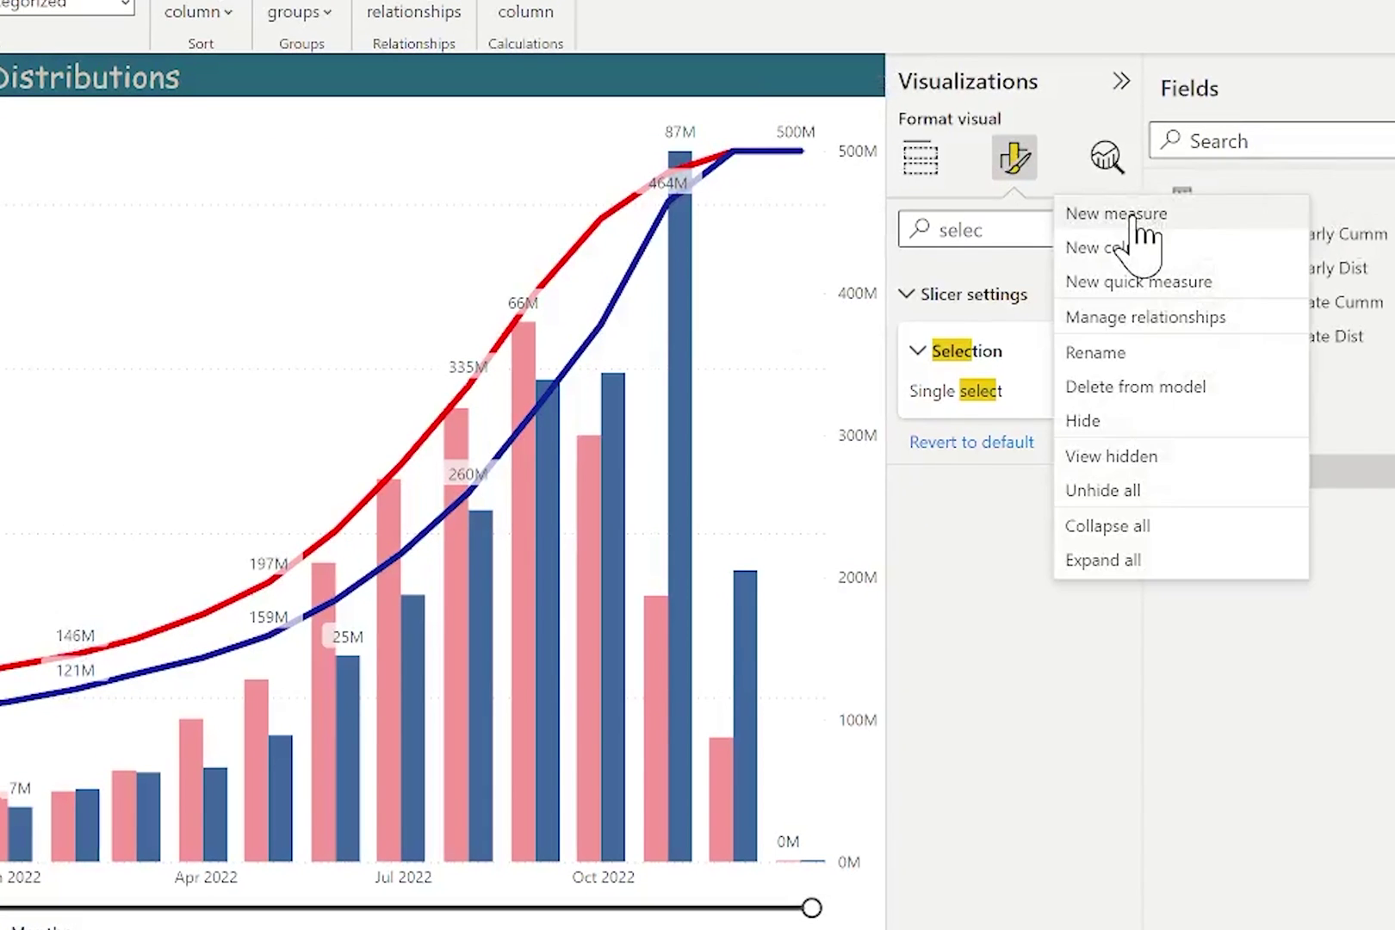
{"action": "left_click", "coordinate": [1141, 215]}
{"action": "type", "text": "Toggle = SELECTEDVALUE("}
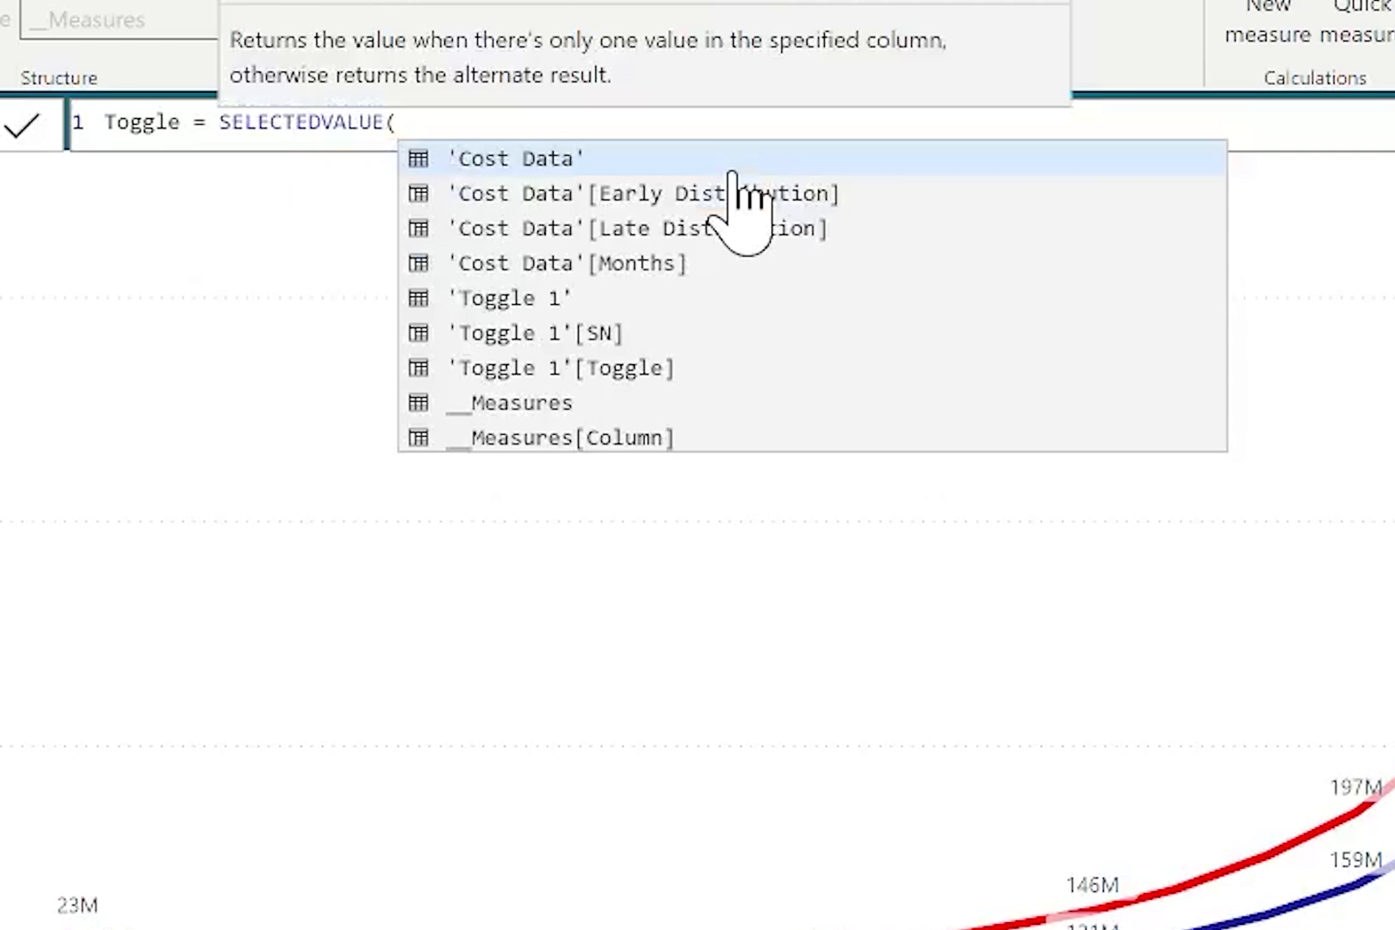
{"action": "type", "text": "'toggl"}
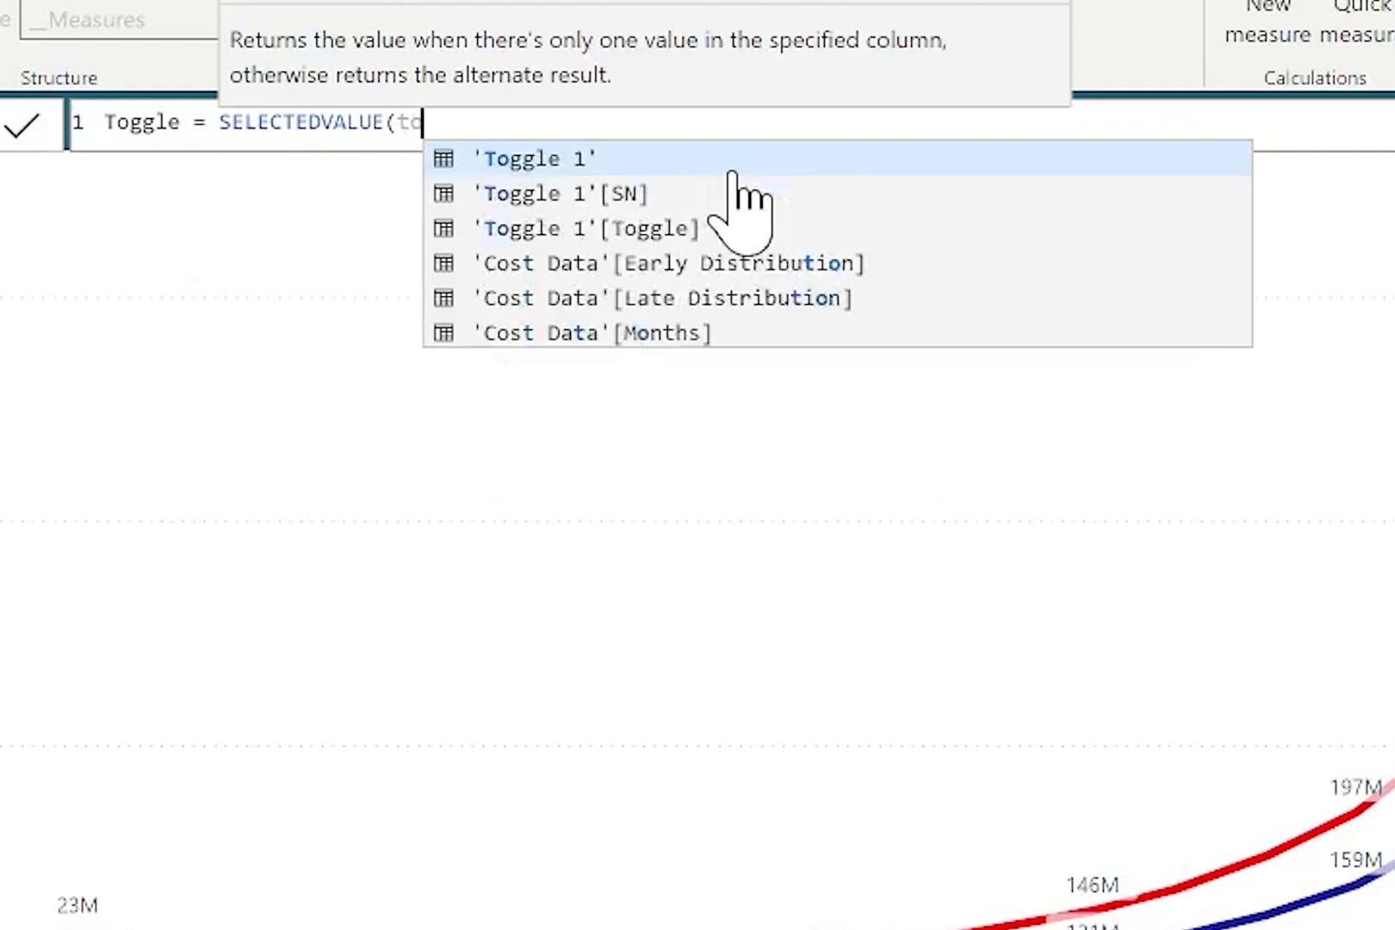
{"action": "key", "text": "Down"}
{"action": "key", "text": "Down"}
{"action": "key", "text": "Tab"}
{"action": "type", "text": ")"}
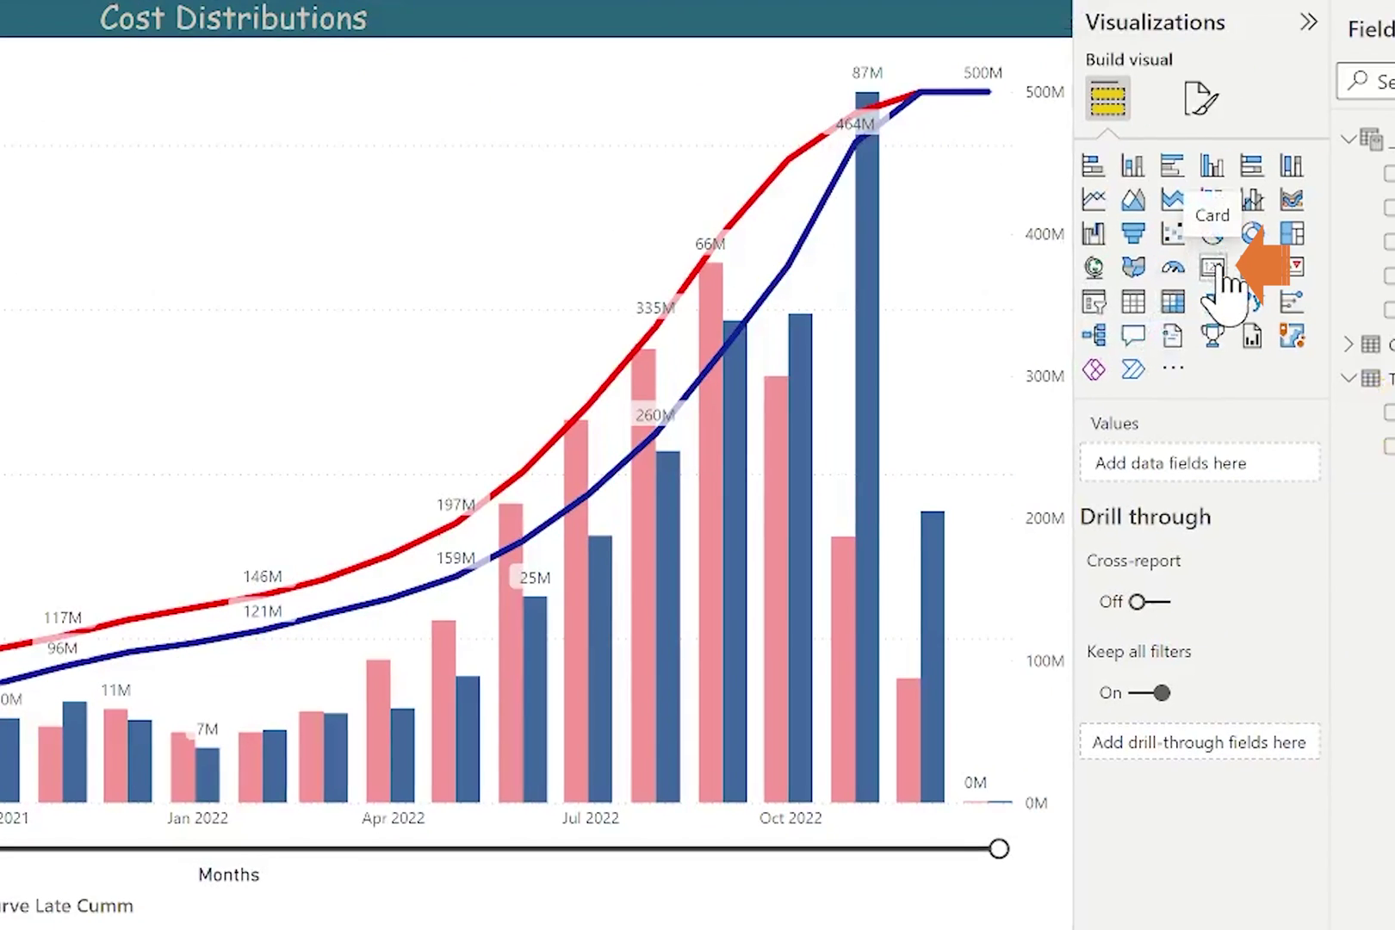
- Add a card visual displaying the Toggle measure
{"action": "left_click", "coordinate": [1214, 267]}
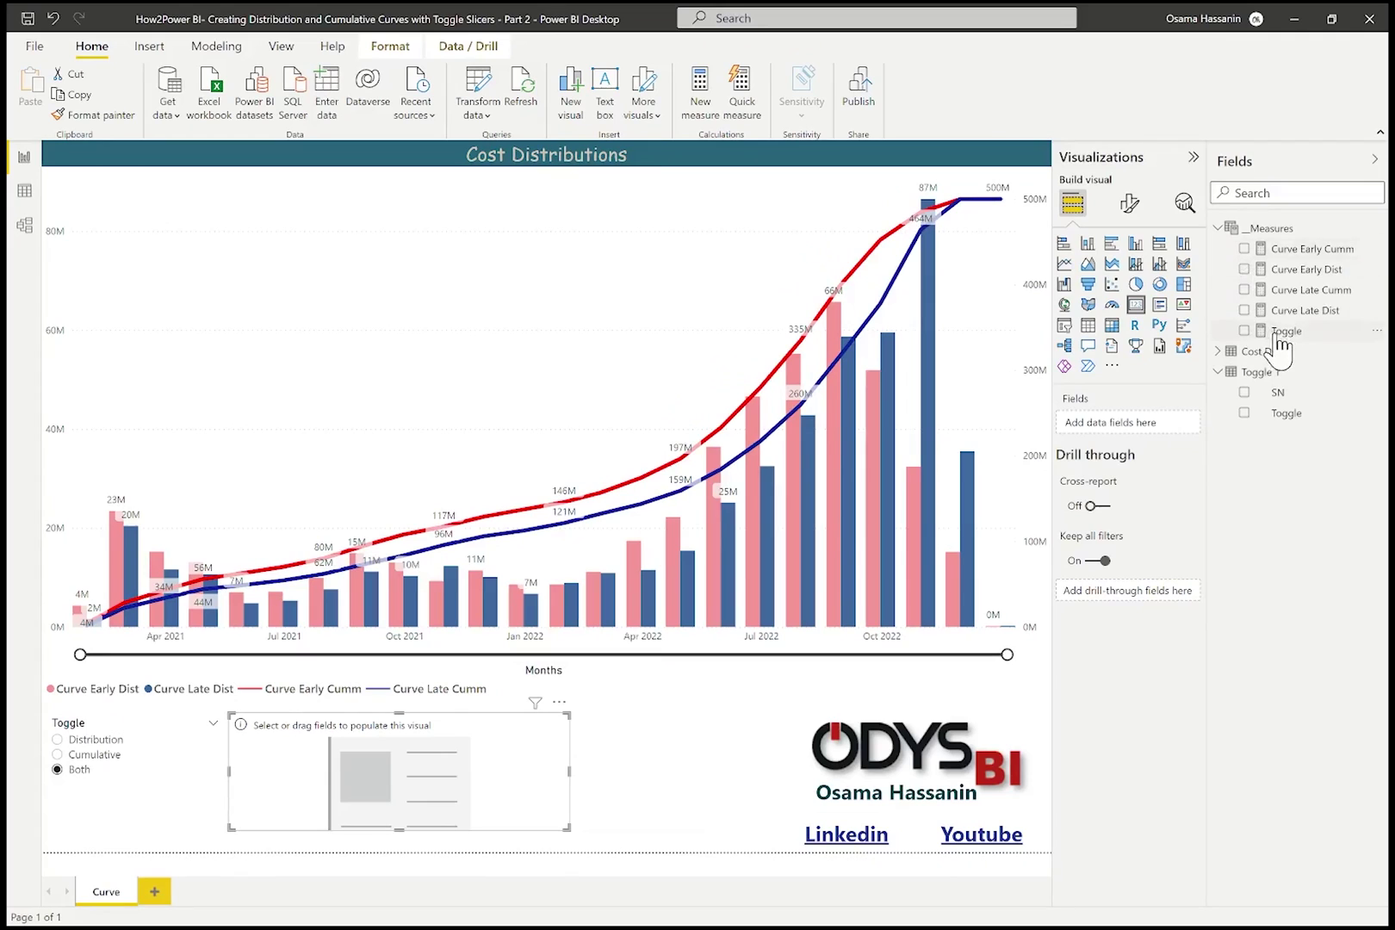
{"action": "left_click_drag", "start_coordinate": [1281, 336], "coordinate": [1122, 422]}
{"action": "left_click_drag", "start_coordinate": [1013, 403], "coordinate": [1017, 405]}
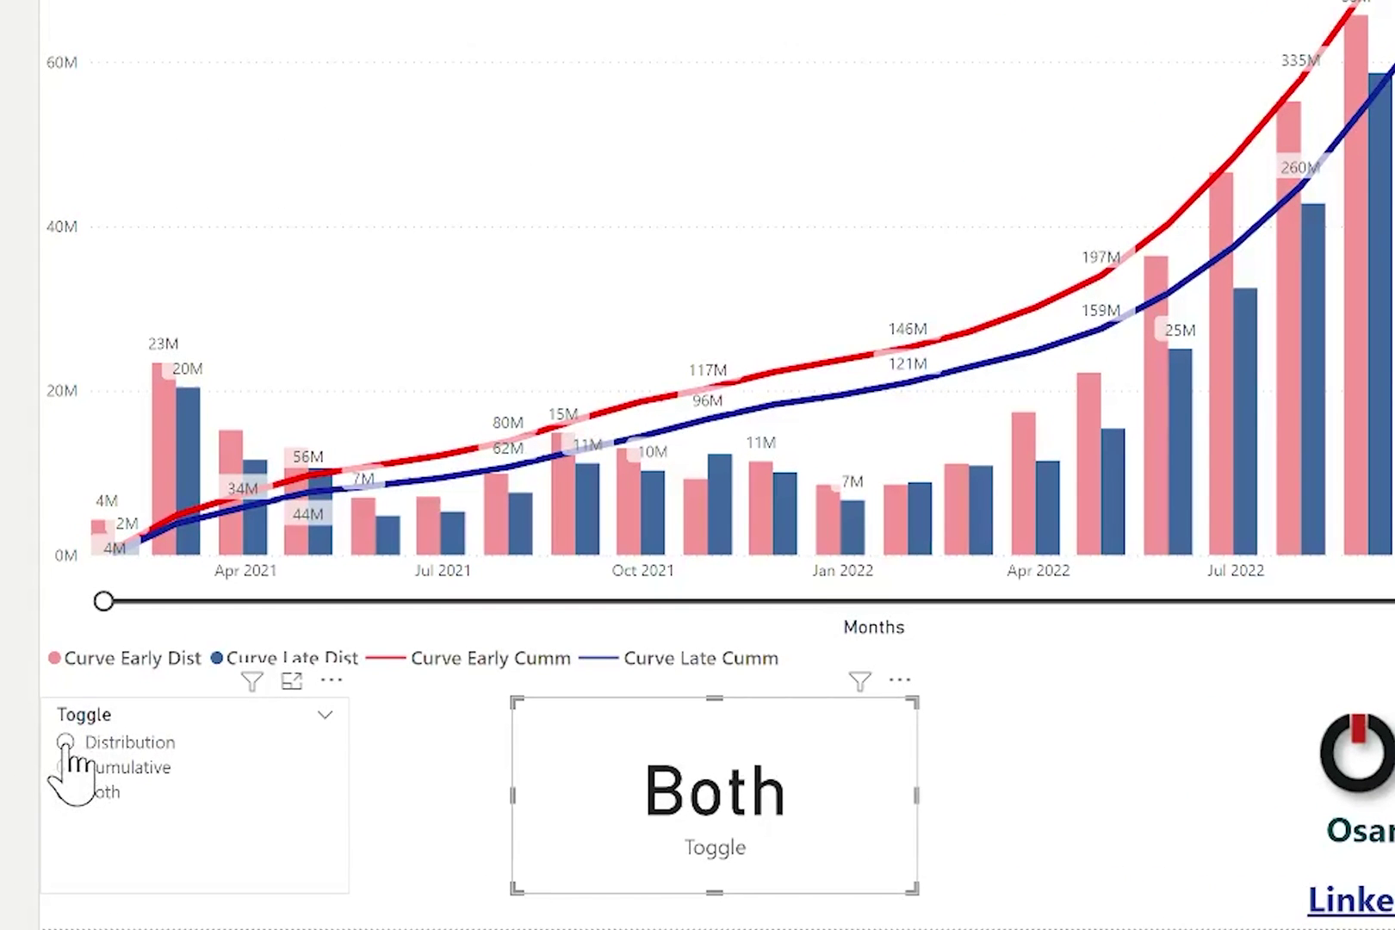
- Pick Distribution and Cumulative in the slicer to check the card follows, ending on Cumulative
{"action": "left_click", "coordinate": [66, 742]}
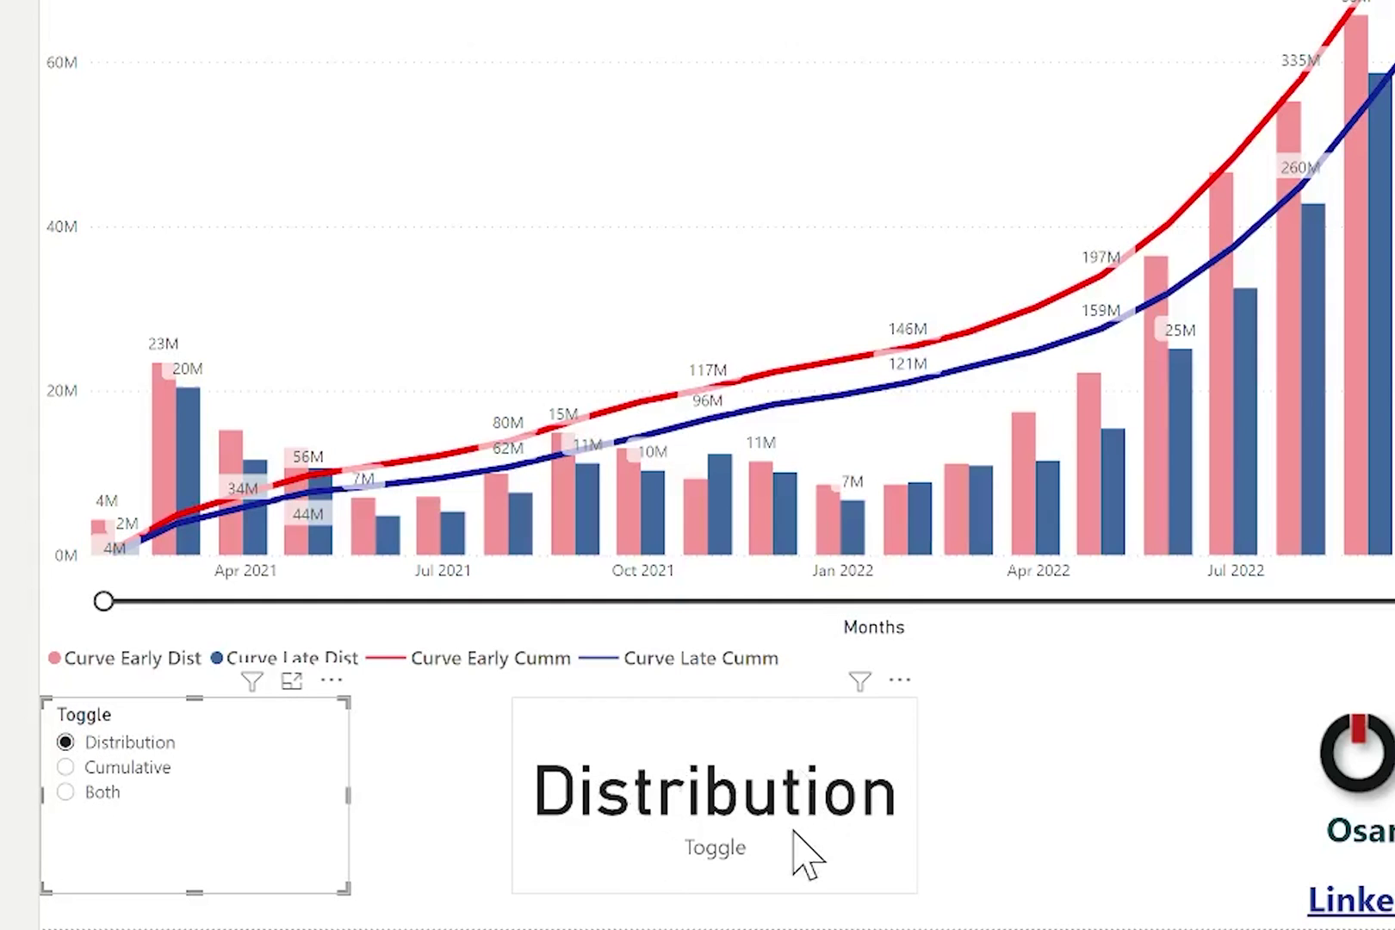
{"action": "left_click", "coordinate": [65, 767]}
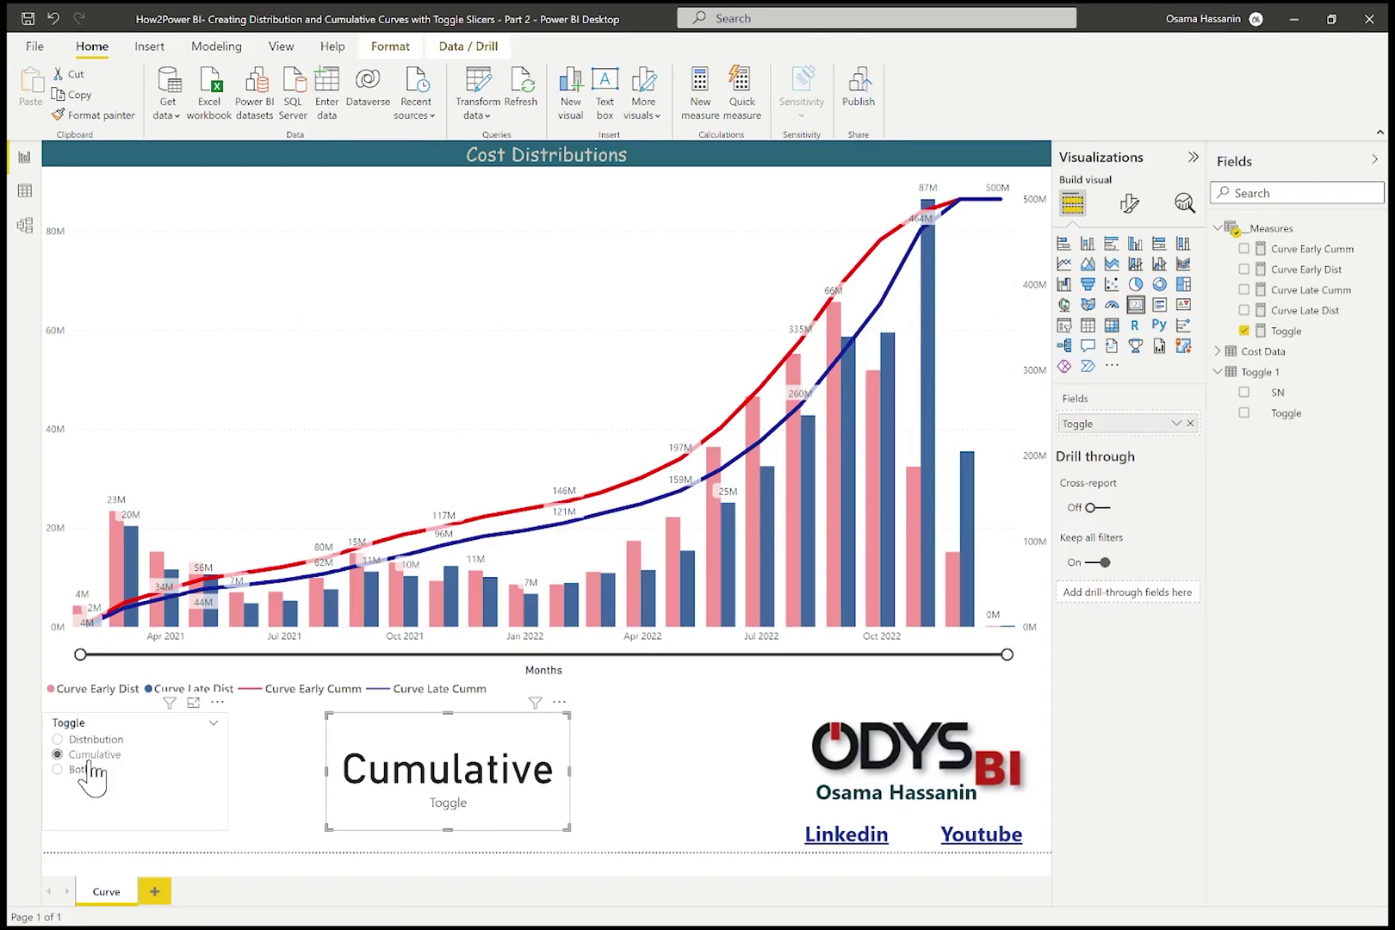
{"action": "left_click", "coordinate": [87, 742]}
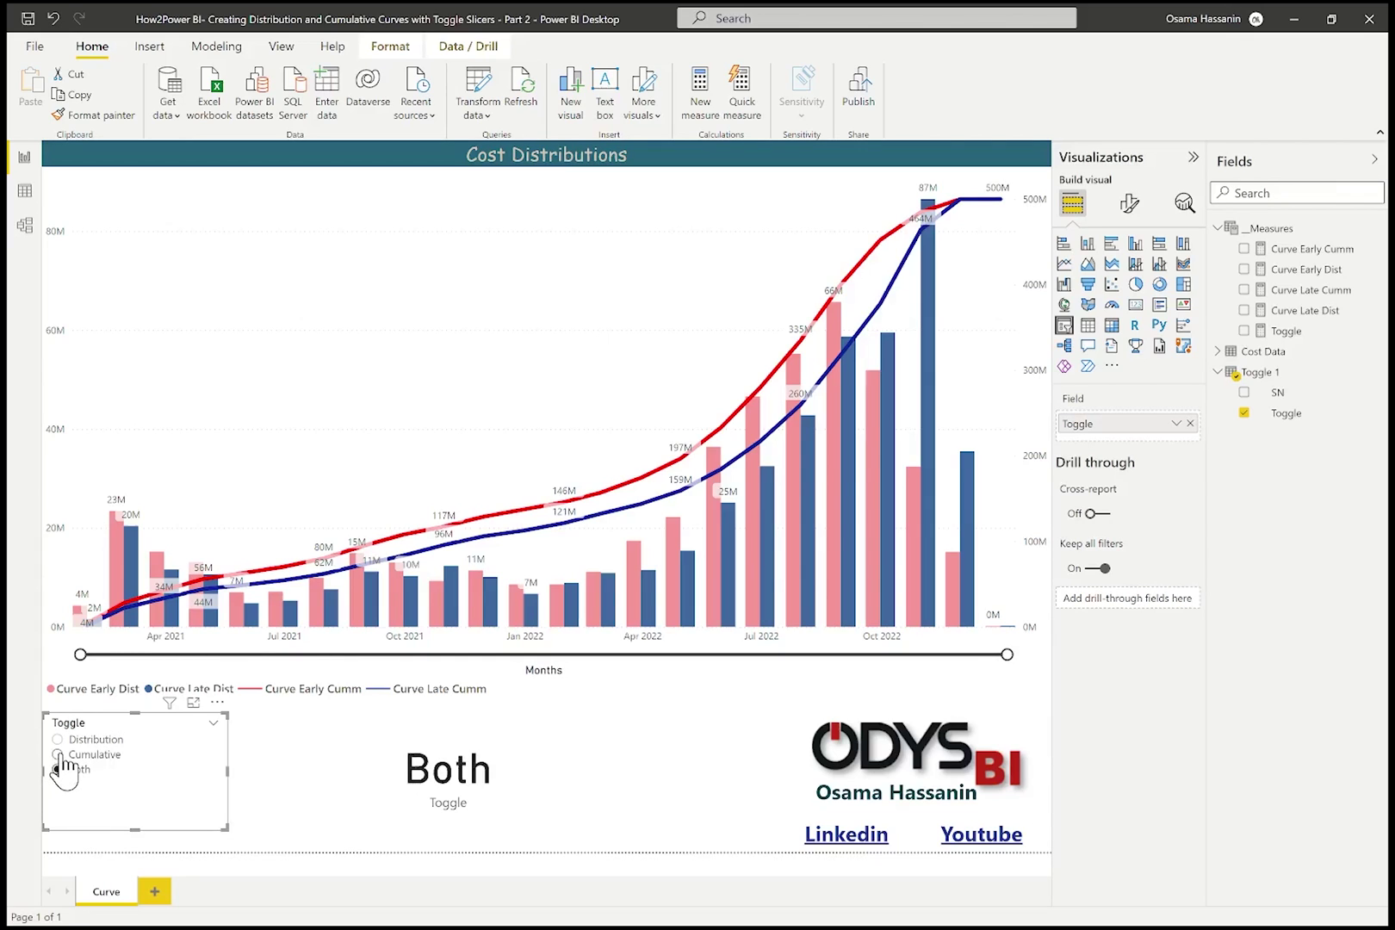
{"action": "left_click", "coordinate": [60, 755]}
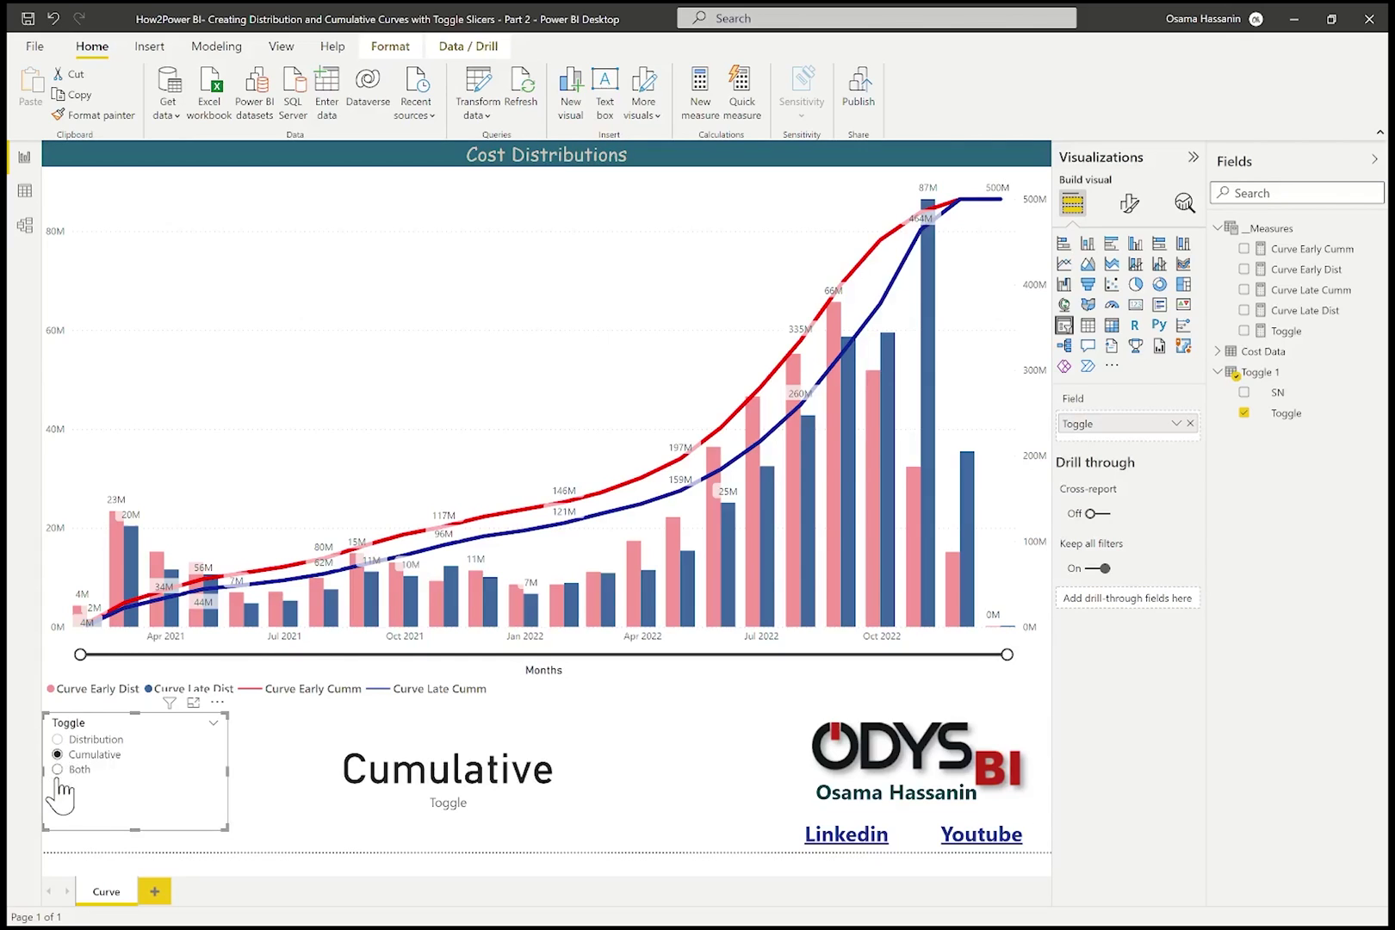
- Reset the slicer to Both and open Curve Early Dist's formula in an enlarged editor
{"action": "left_click", "coordinate": [58, 769]}
{"action": "left_click", "coordinate": [1307, 268]}
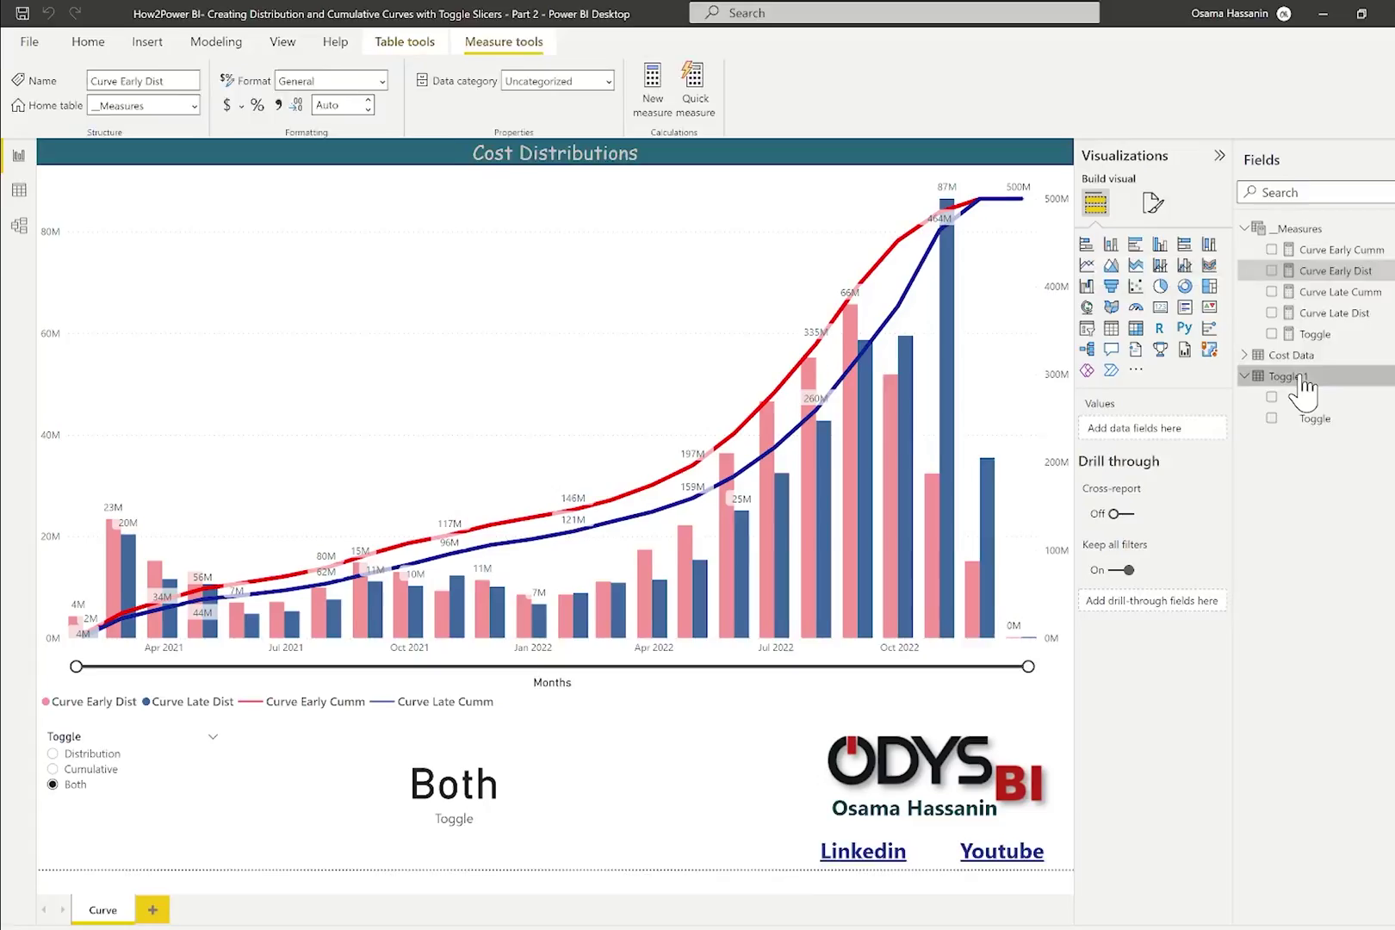
{"action": "left_click", "coordinate": [1266, 371]}
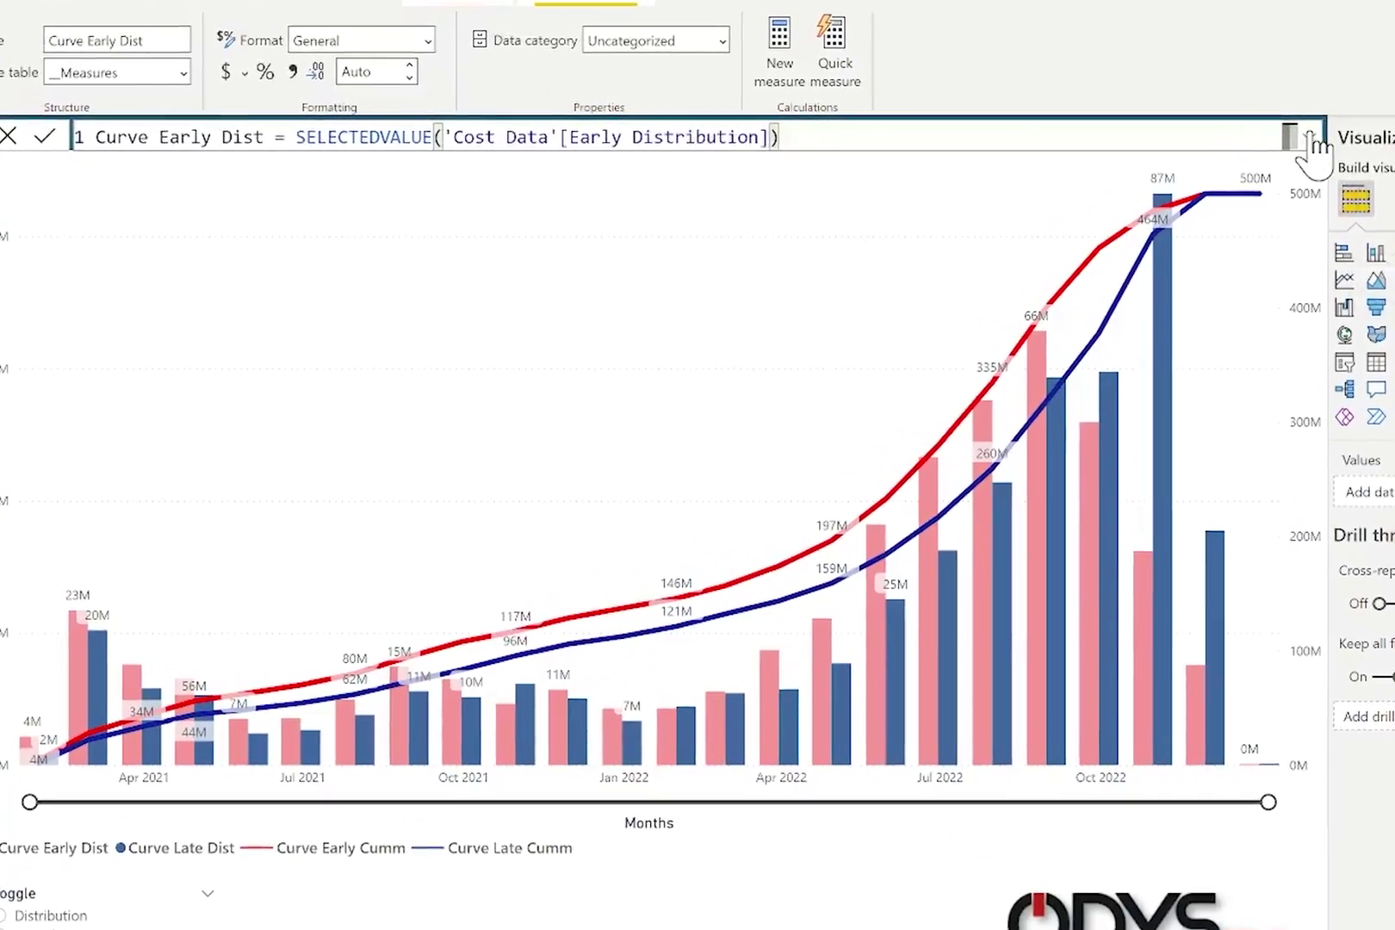
{"action": "left_click", "coordinate": [268, 127]}
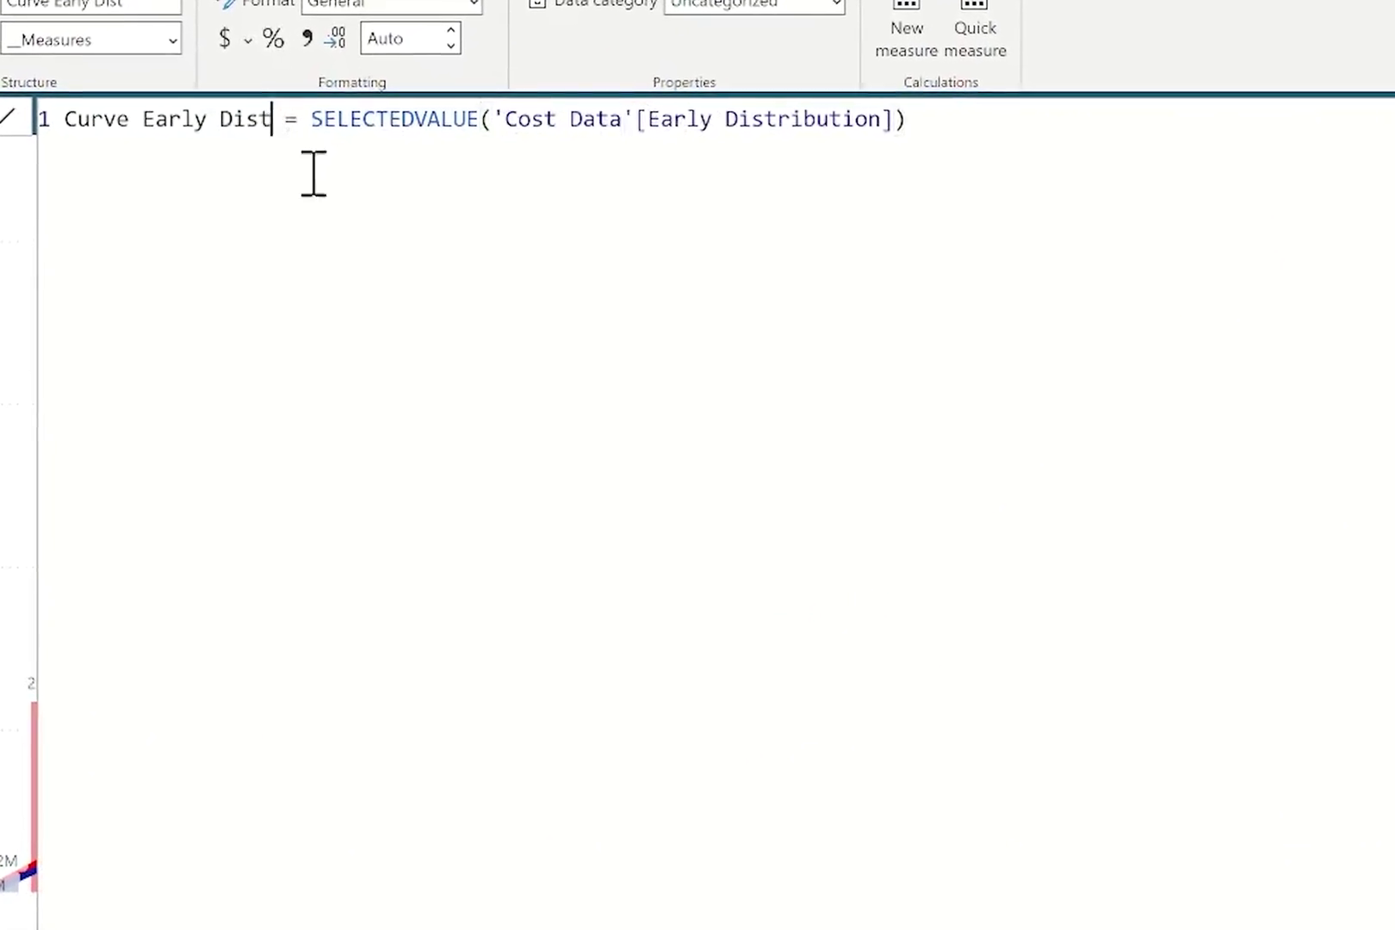
{"action": "left_click", "coordinate": [422, 119]}
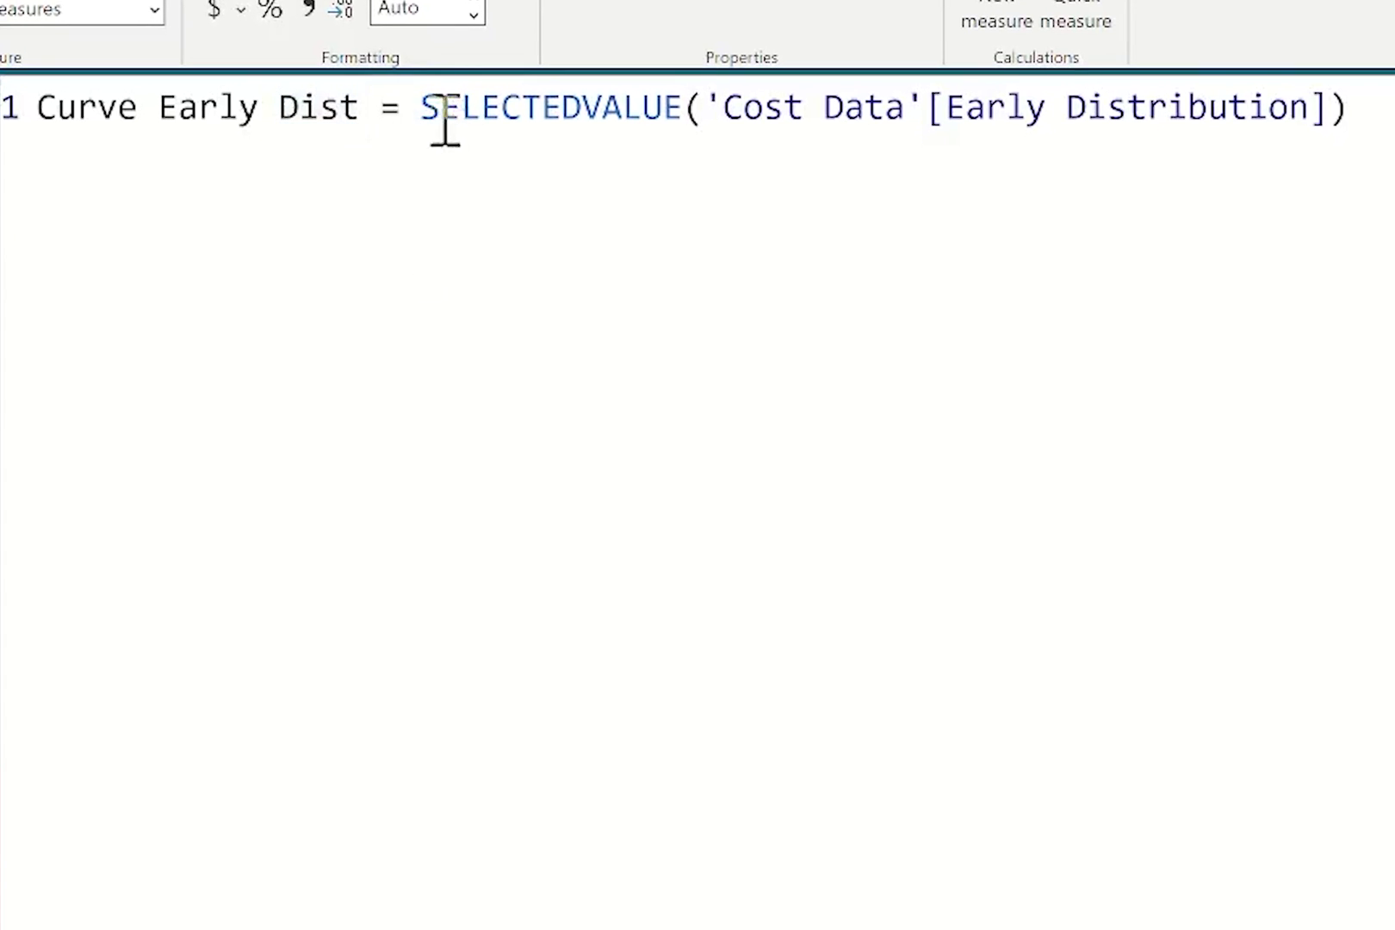
{"action": "key", "text": "Return"}
{"action": "key", "text": "Return"}
{"action": "key", "text": "Return"}
{"action": "key", "text": "Return"}
{"action": "key", "text": "Return"}
{"action": "key", "text": "Return"}
{"action": "key", "text": "Up"}
{"action": "key", "text": "Up"}
{"action": "key", "text": "Up"}
{"action": "key", "text": "Up"}
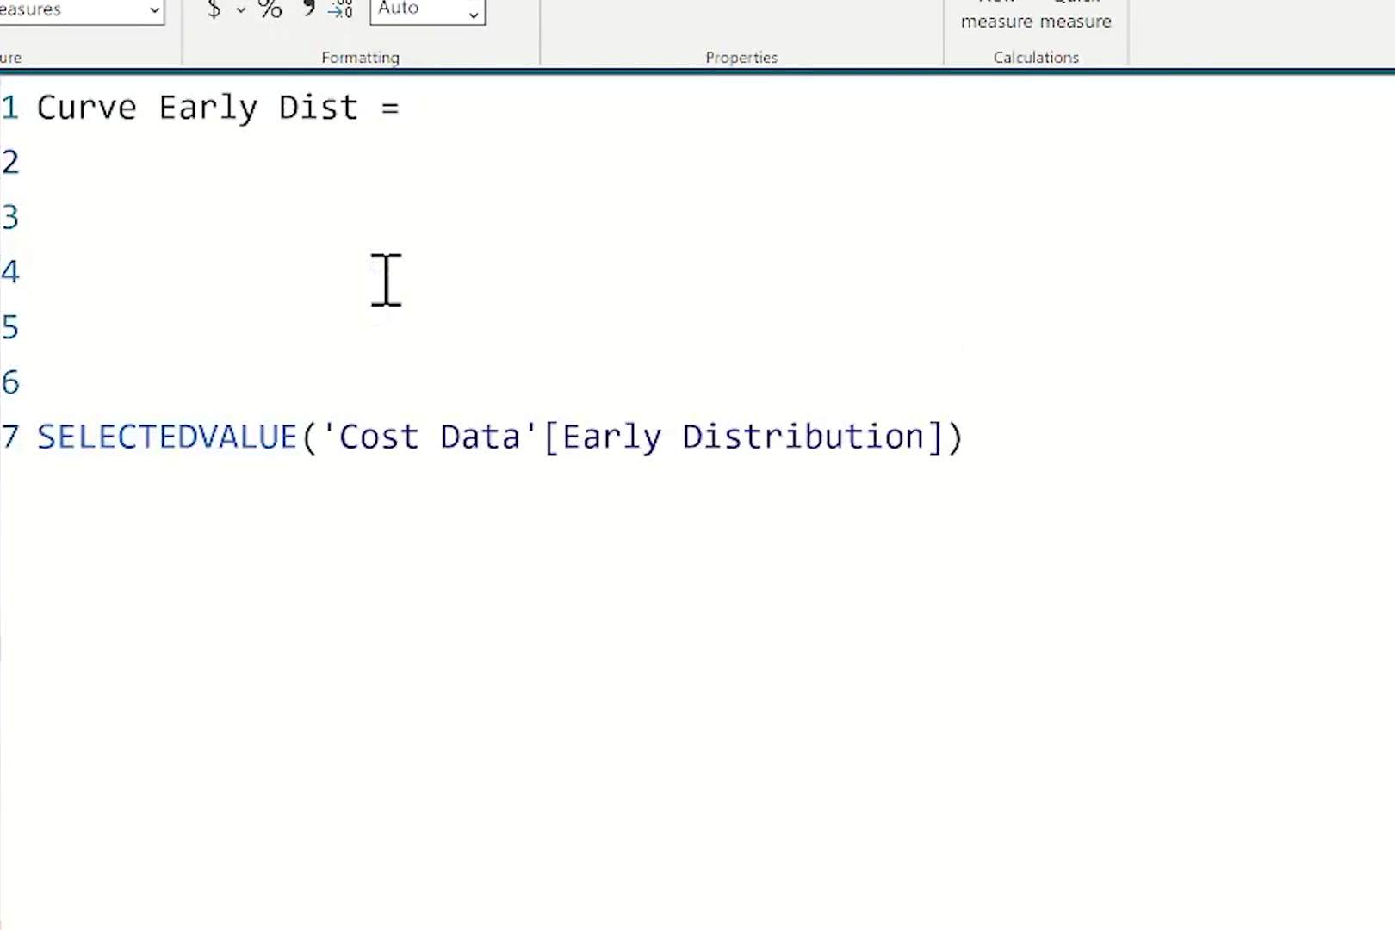
- Start VAR CurveType = OR( with the condition SELECTEDVALUE('Toggle 1'[Toggle])="Distribution"
{"action": "type", "text": "VAR "}
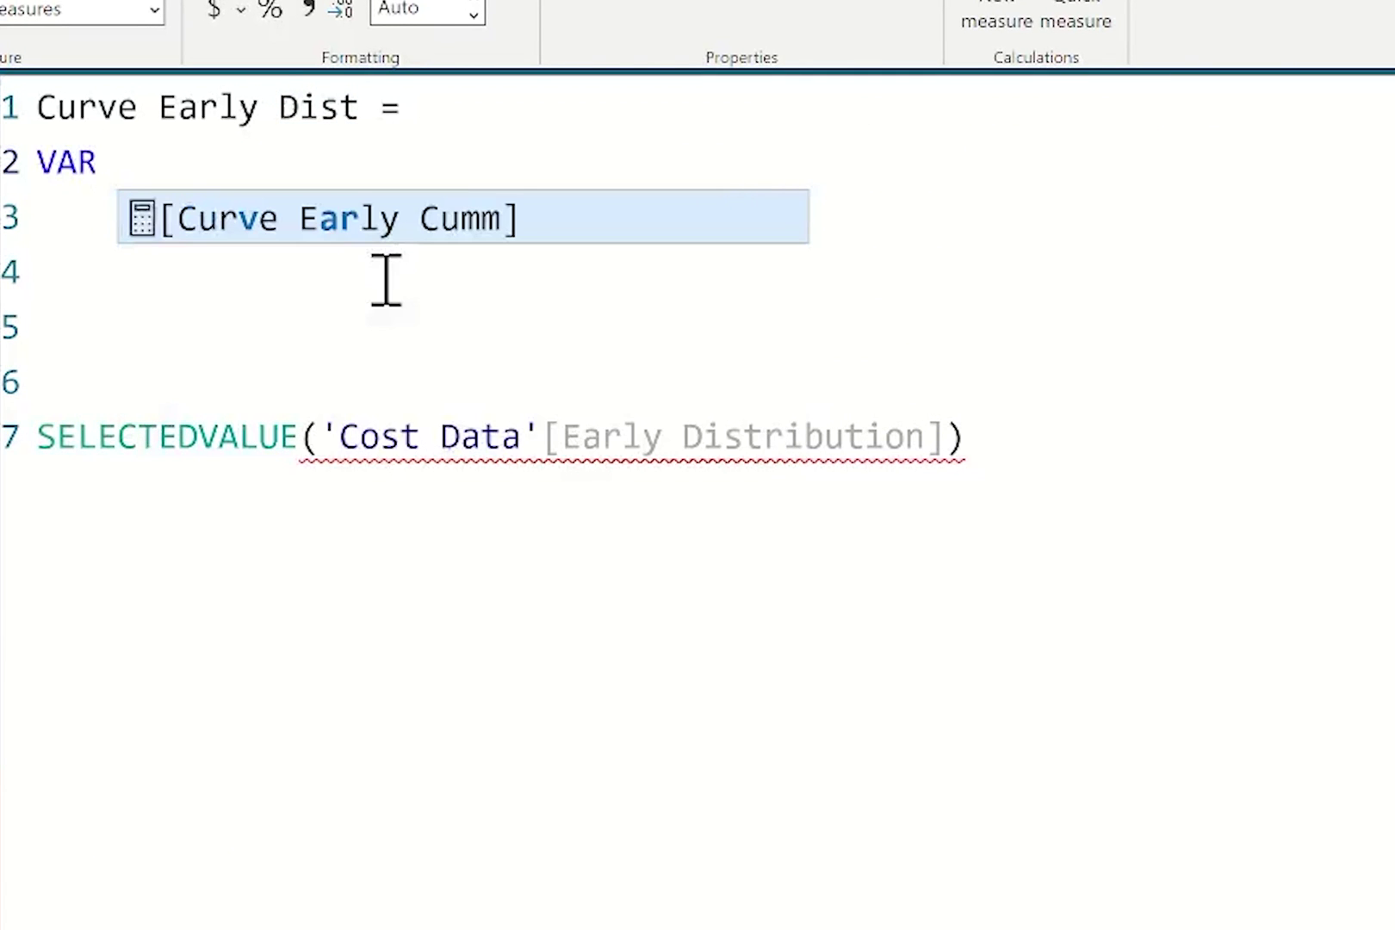
{"action": "type", "text": "Curve"}
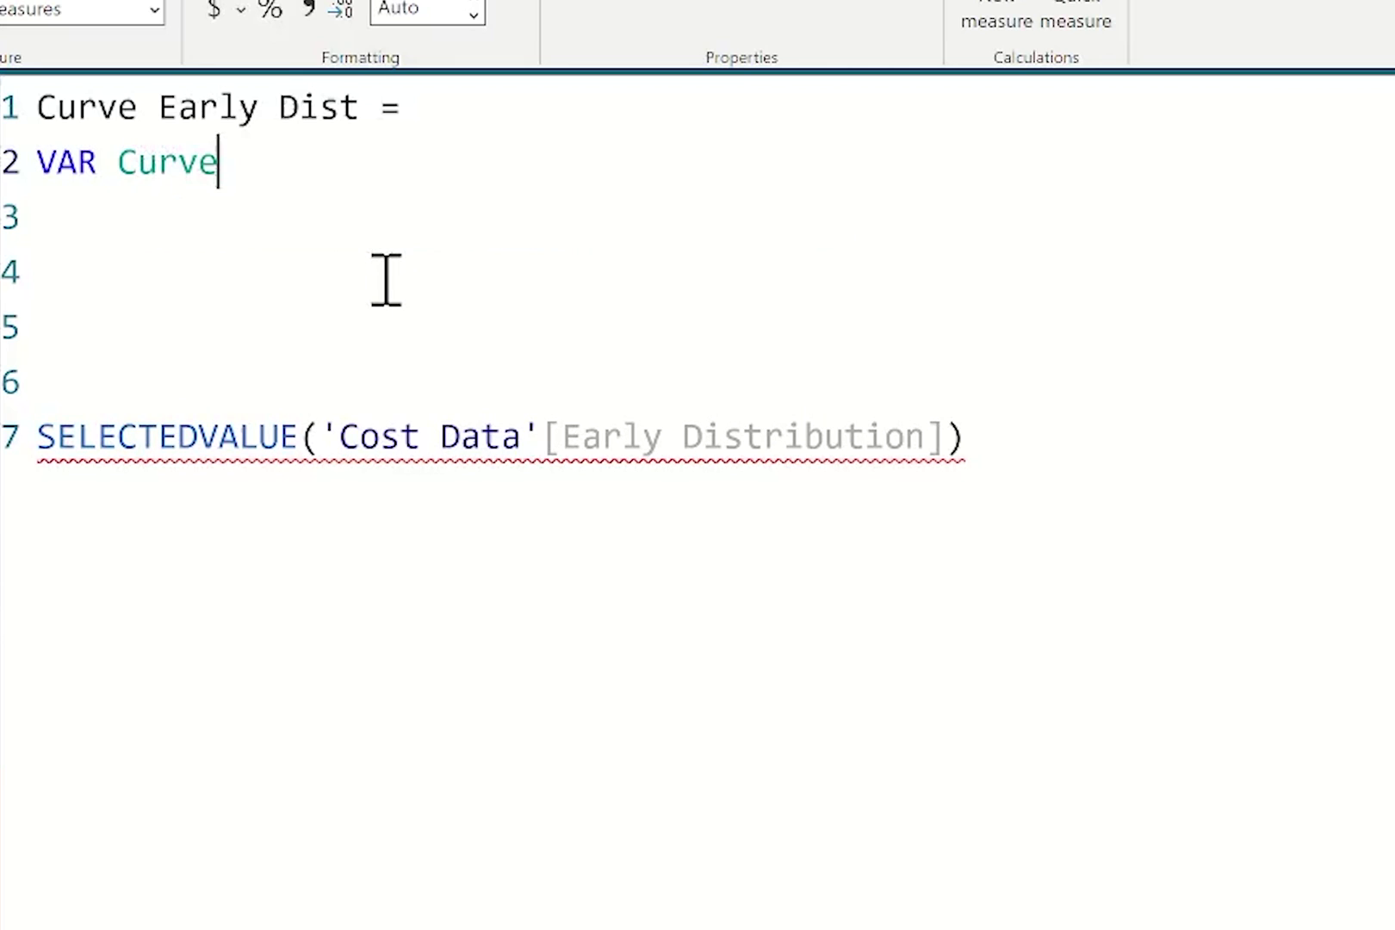
{"action": "type", "text": "Type="}
{"action": "key", "text": "Return"}
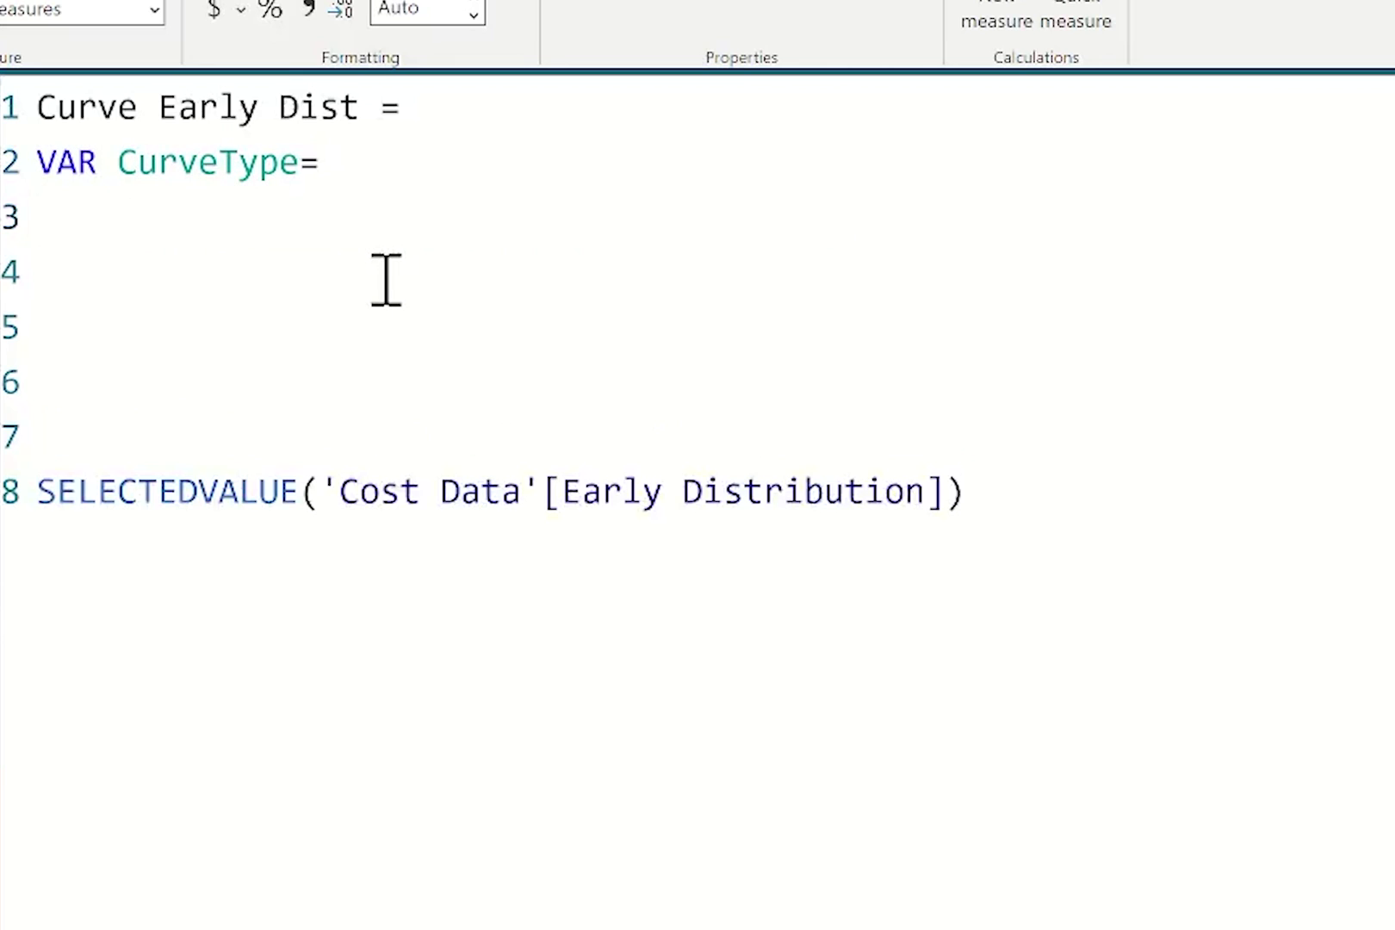
{"action": "type", "text": "OR("}
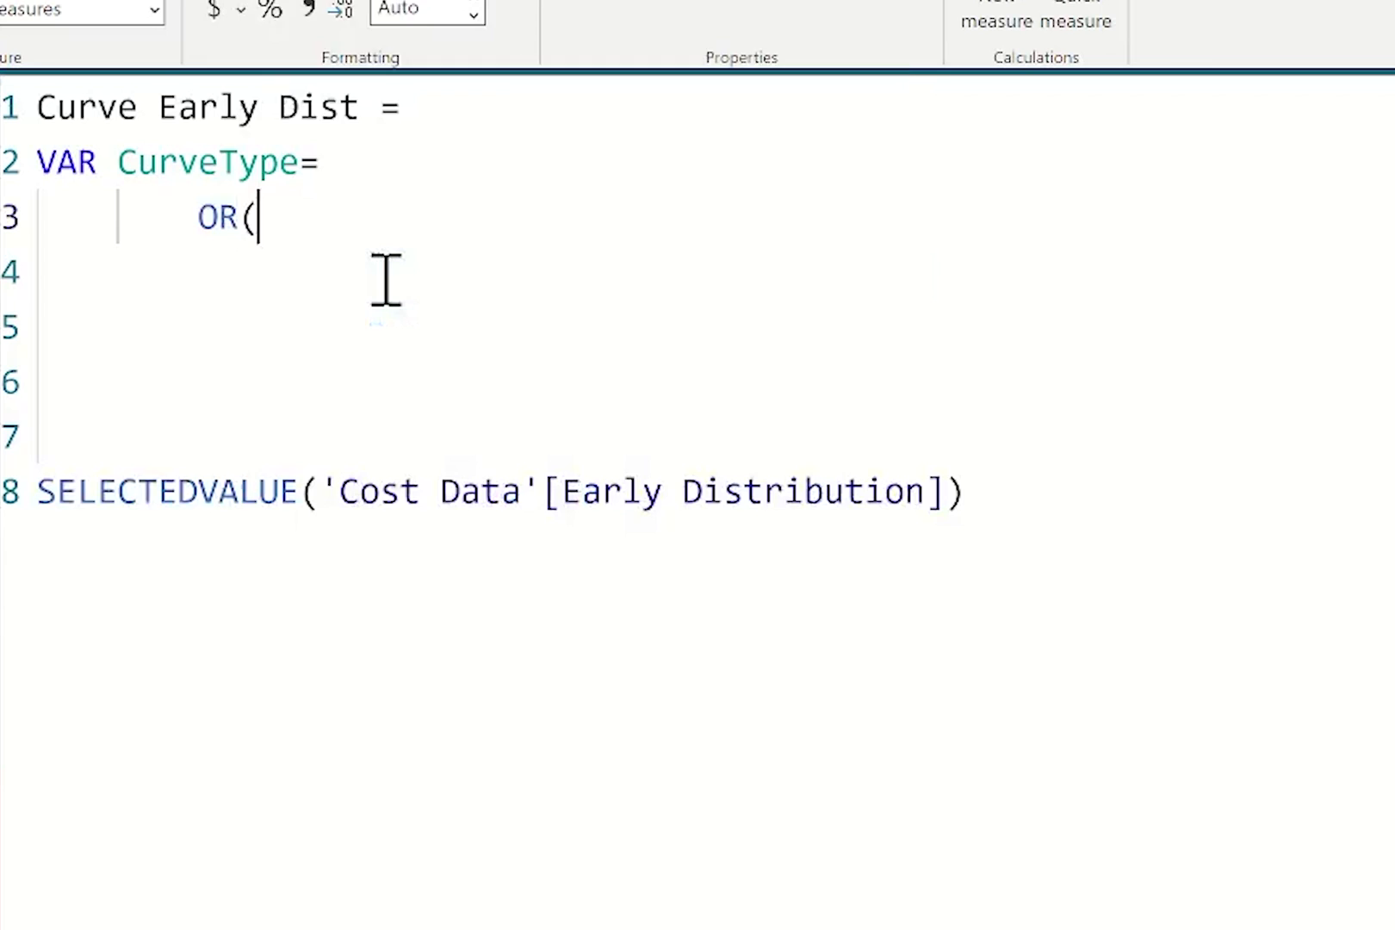
{"action": "key", "text": "Return"}
{"action": "type", "text": "Selected"}
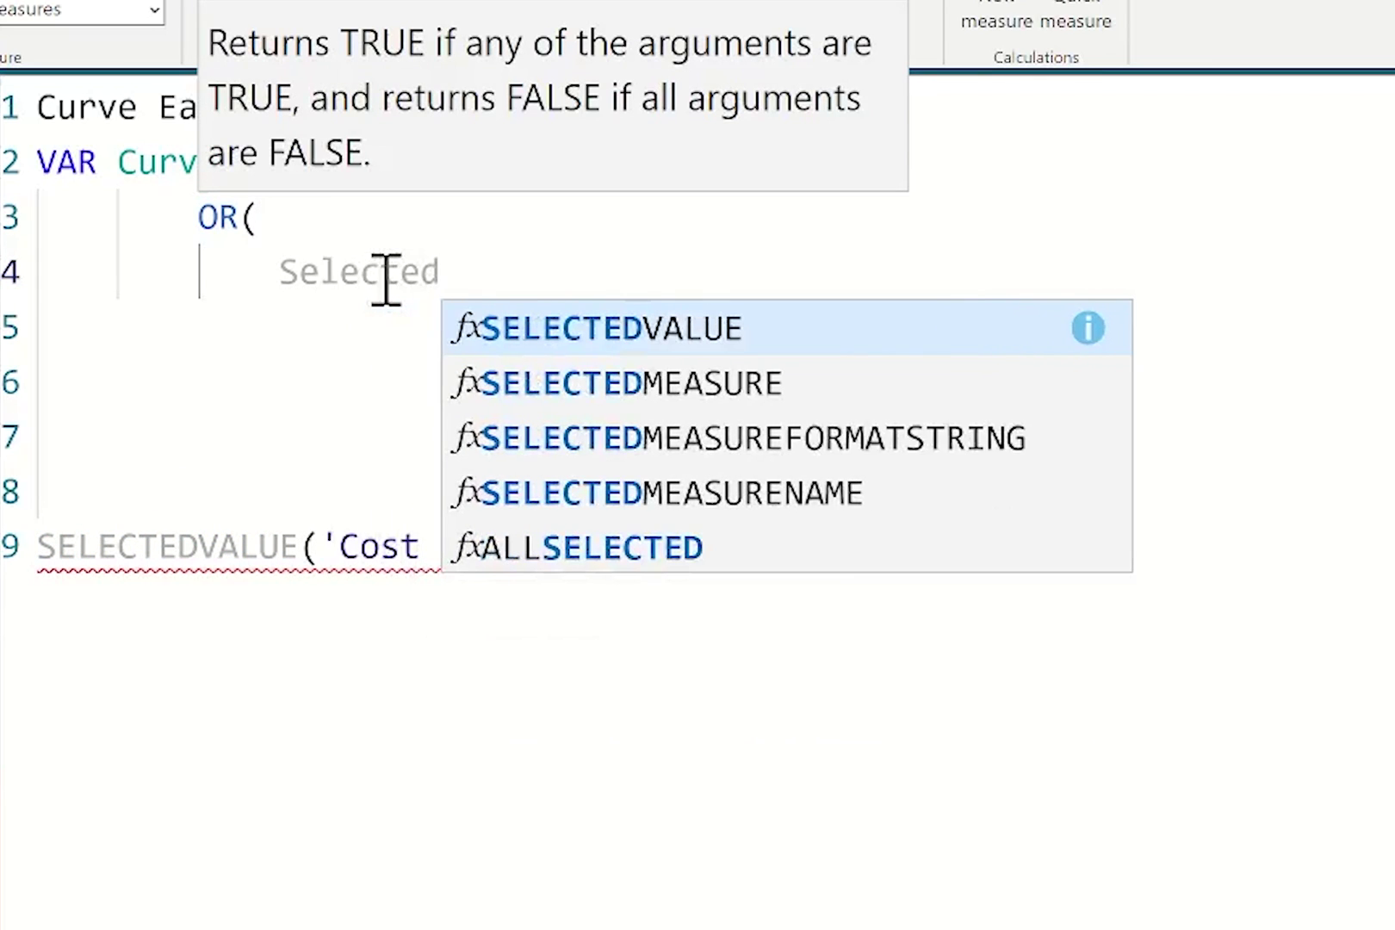
{"action": "key", "text": "Tab"}
{"action": "key", "text": "Down"}
{"action": "key", "text": "Down"}
{"action": "key", "text": "Down"}
{"action": "key", "text": "Down"}
{"action": "key", "text": "Down"}
{"action": "key", "text": "Down"}
{"action": "key", "text": "Tab"}
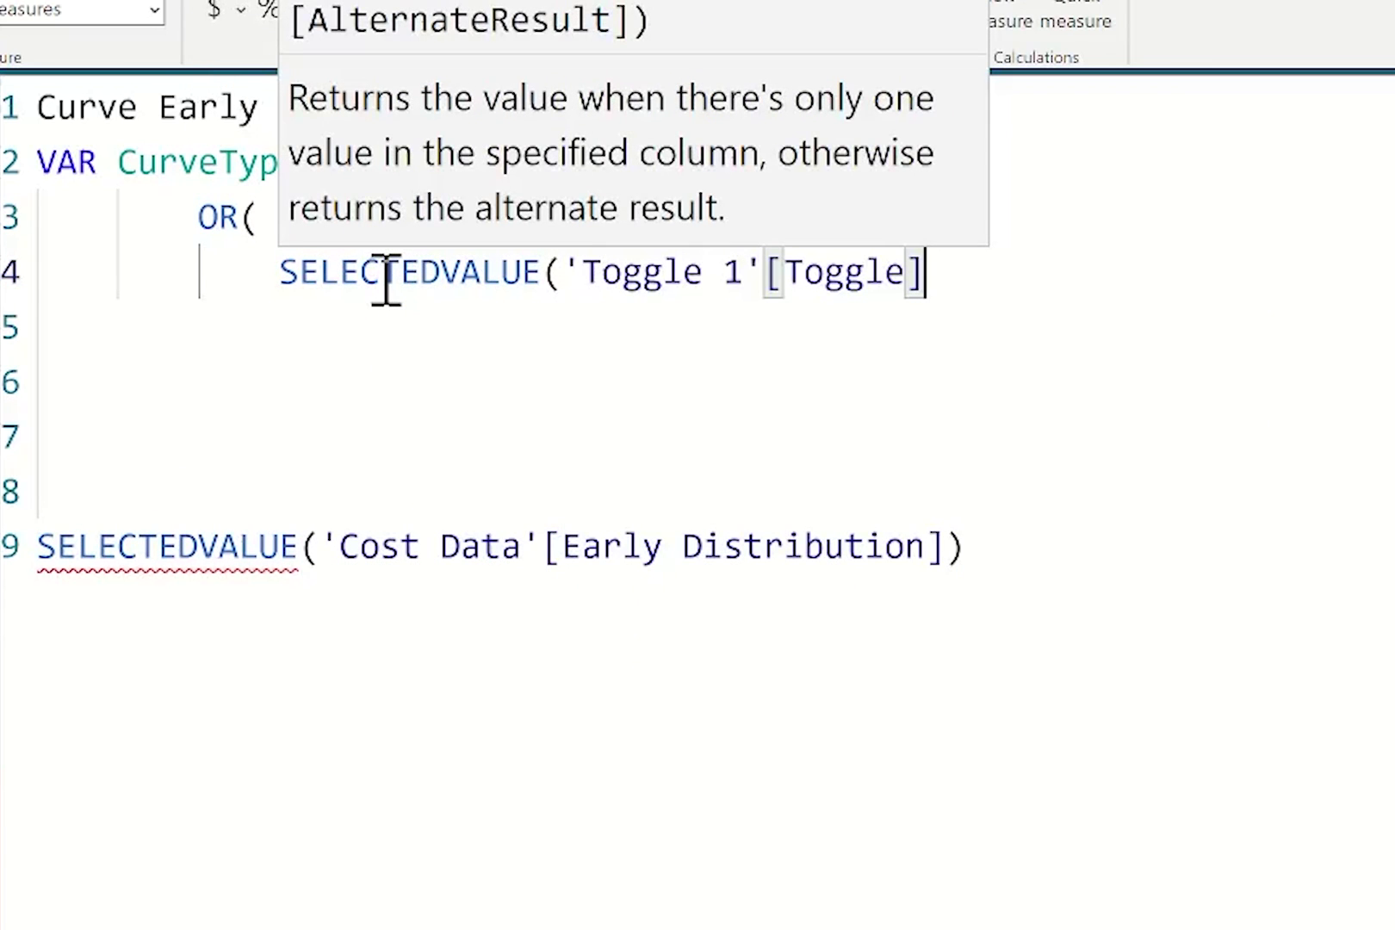
{"action": "type", "text": ")=\"Dis"}
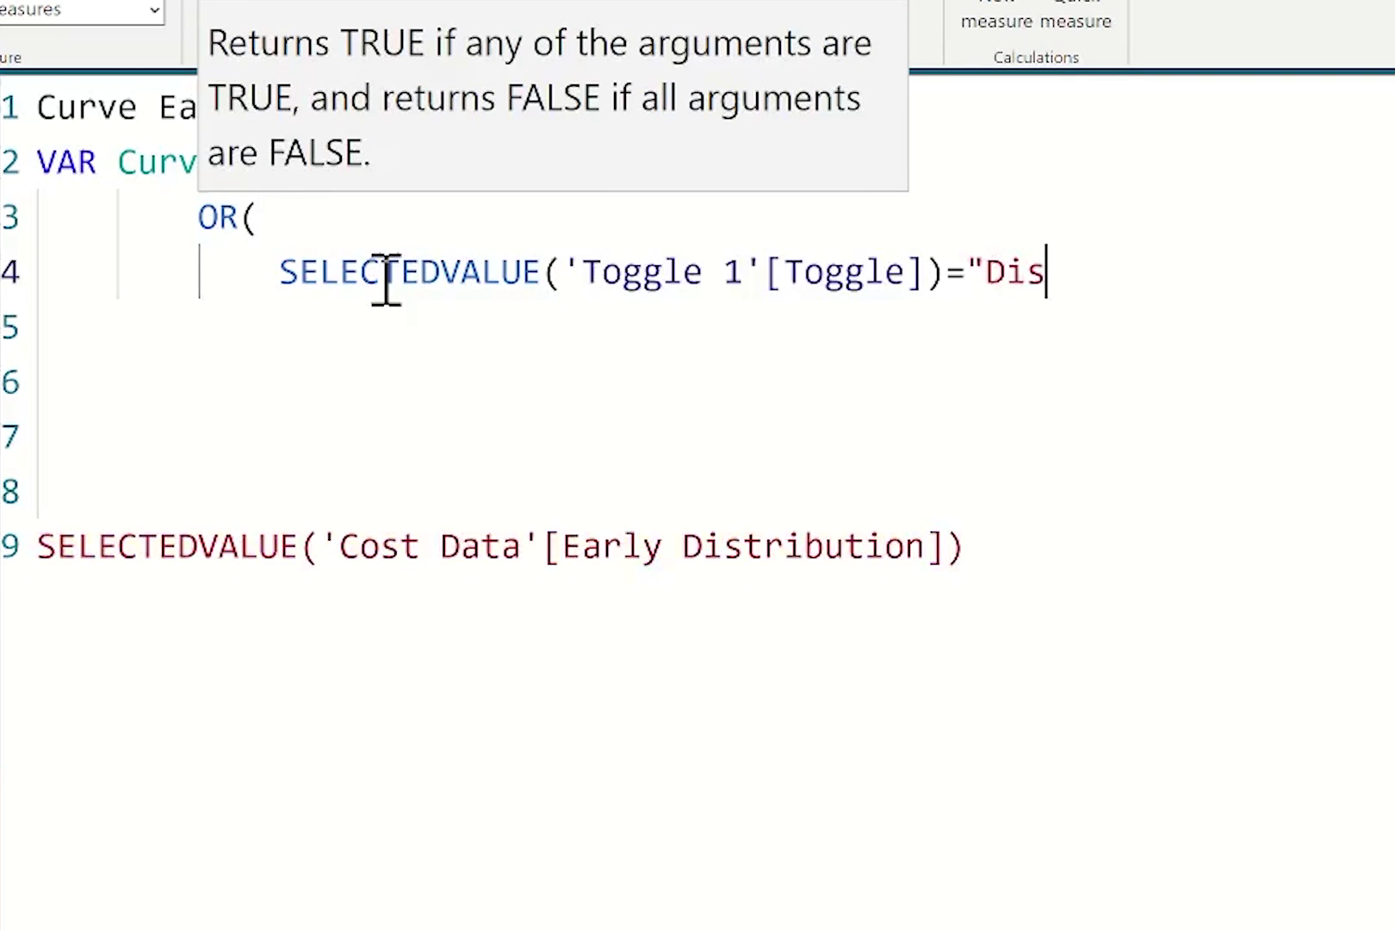
{"action": "type", "text": "tribution\","}
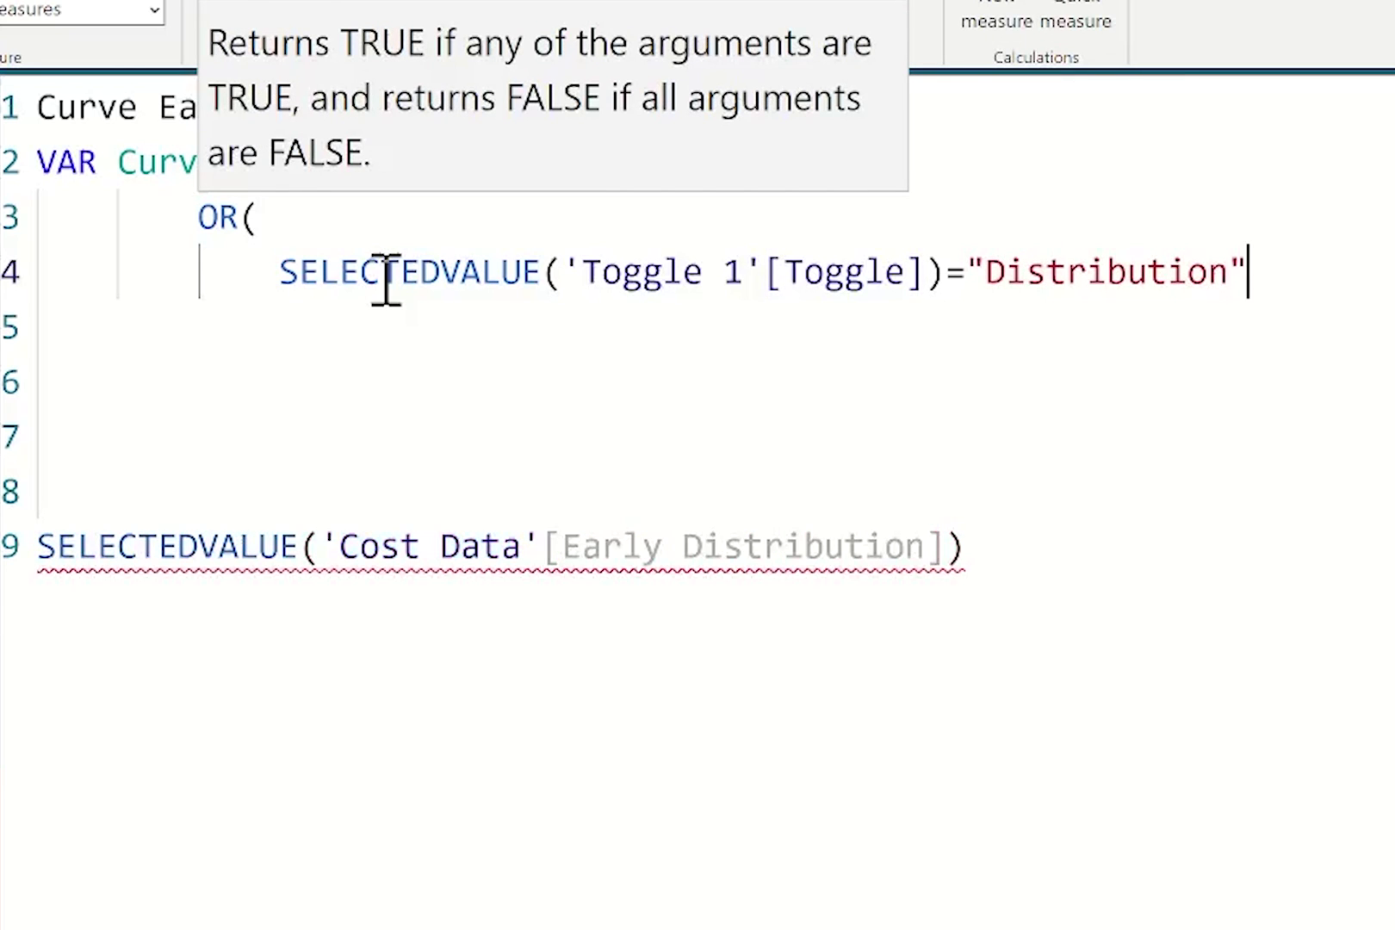
- Add the second condition SELECTEDVALUE('Toggle 1'[Toggle])="Both", close OR, and add Return
{"action": "key", "text": "Return"}
{"action": "type", "text": "Selected"}
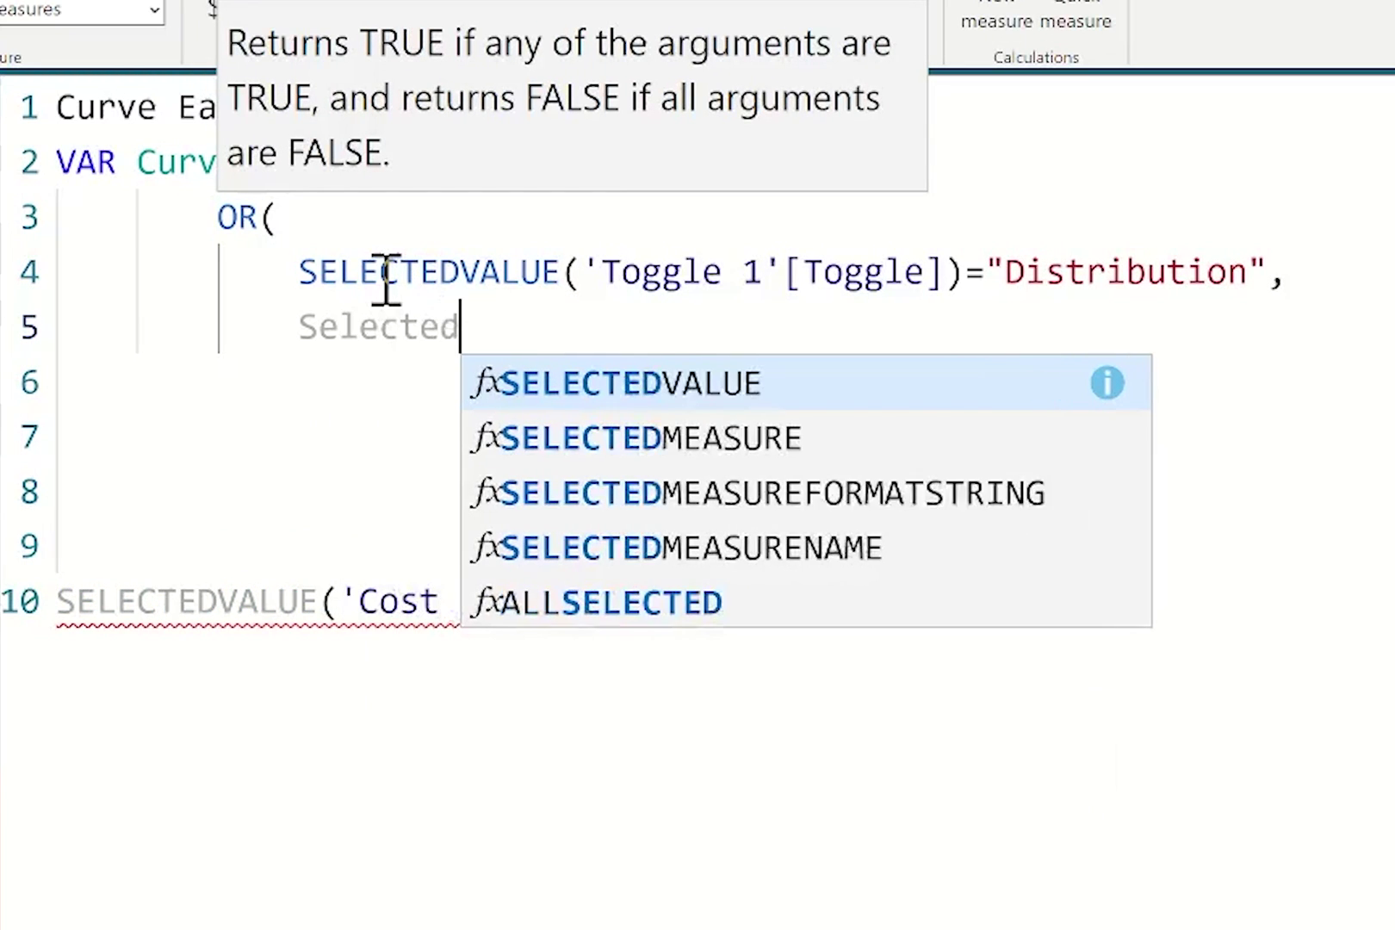
{"action": "key", "text": "Tab"}
{"action": "type", "text": "Toggle"}
{"action": "key", "text": "Down"}
{"action": "key", "text": "Down"}
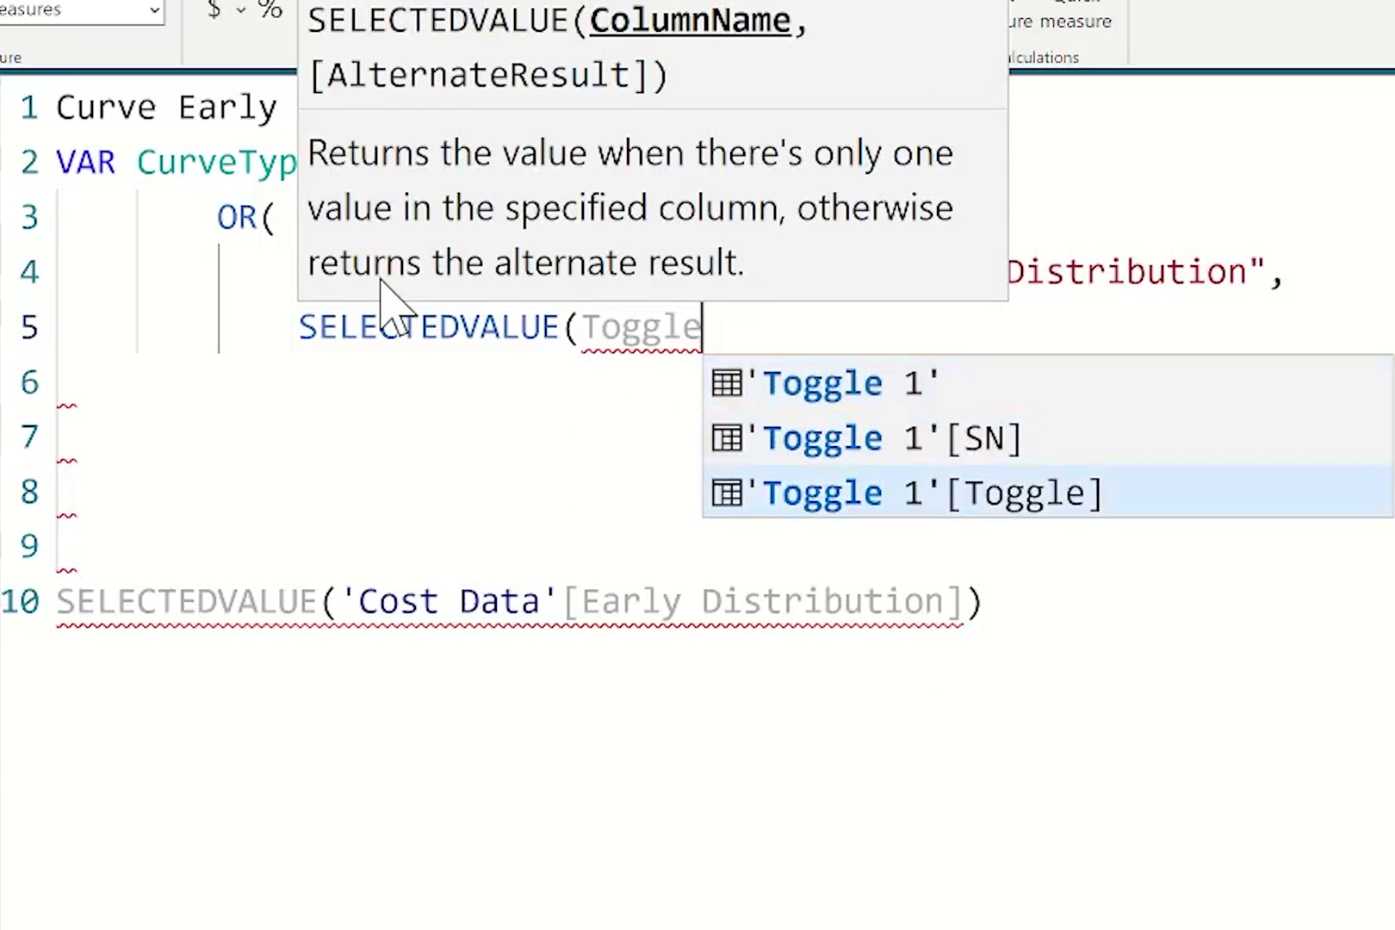
{"action": "key", "text": "Tab"}
{"action": "type", "text": ")=\"B"}
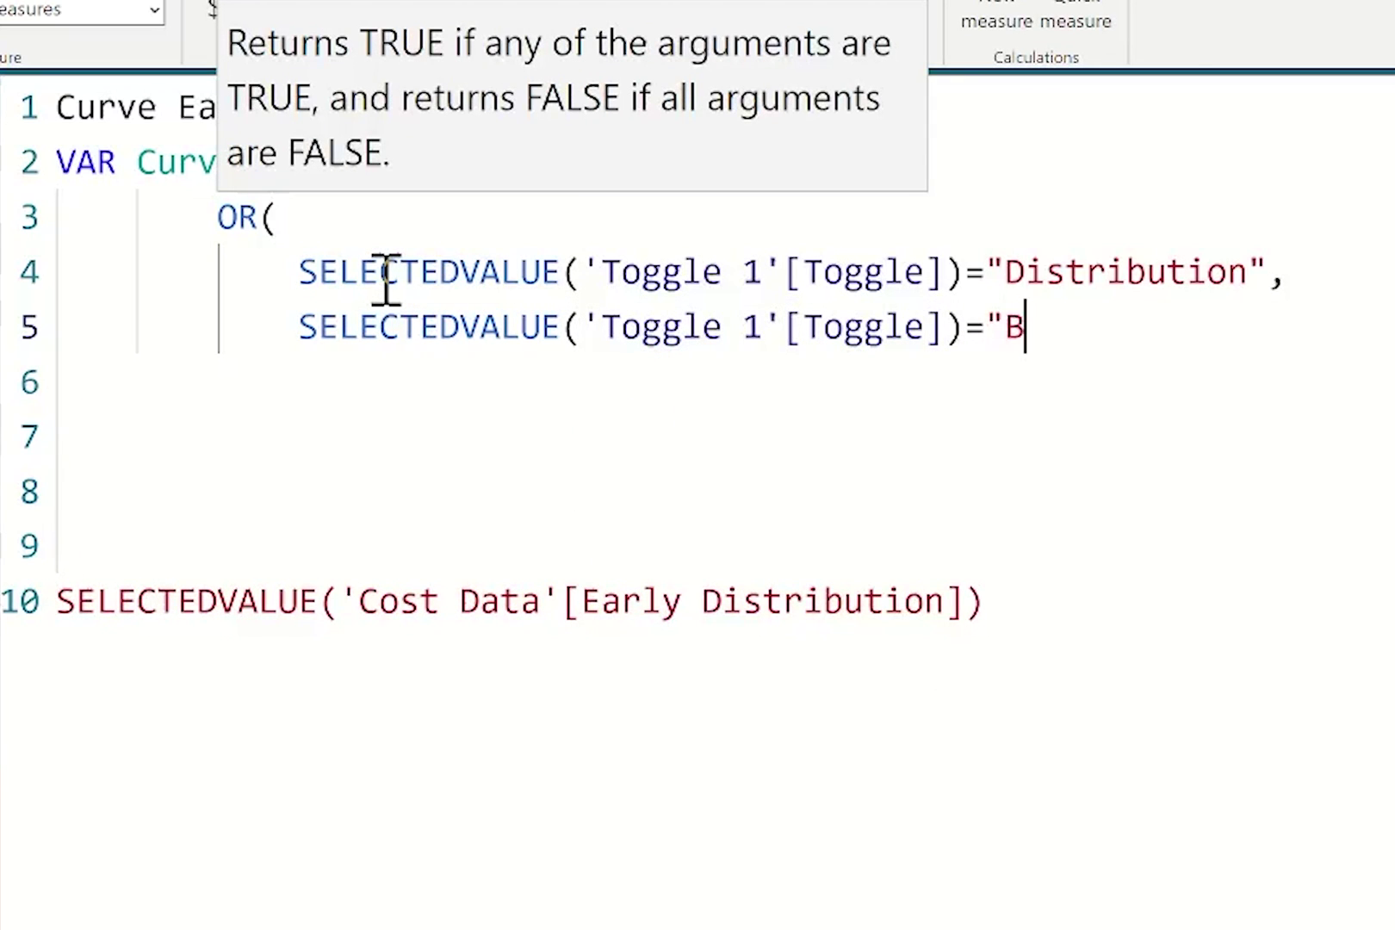
{"action": "type", "text": "oth\")"}
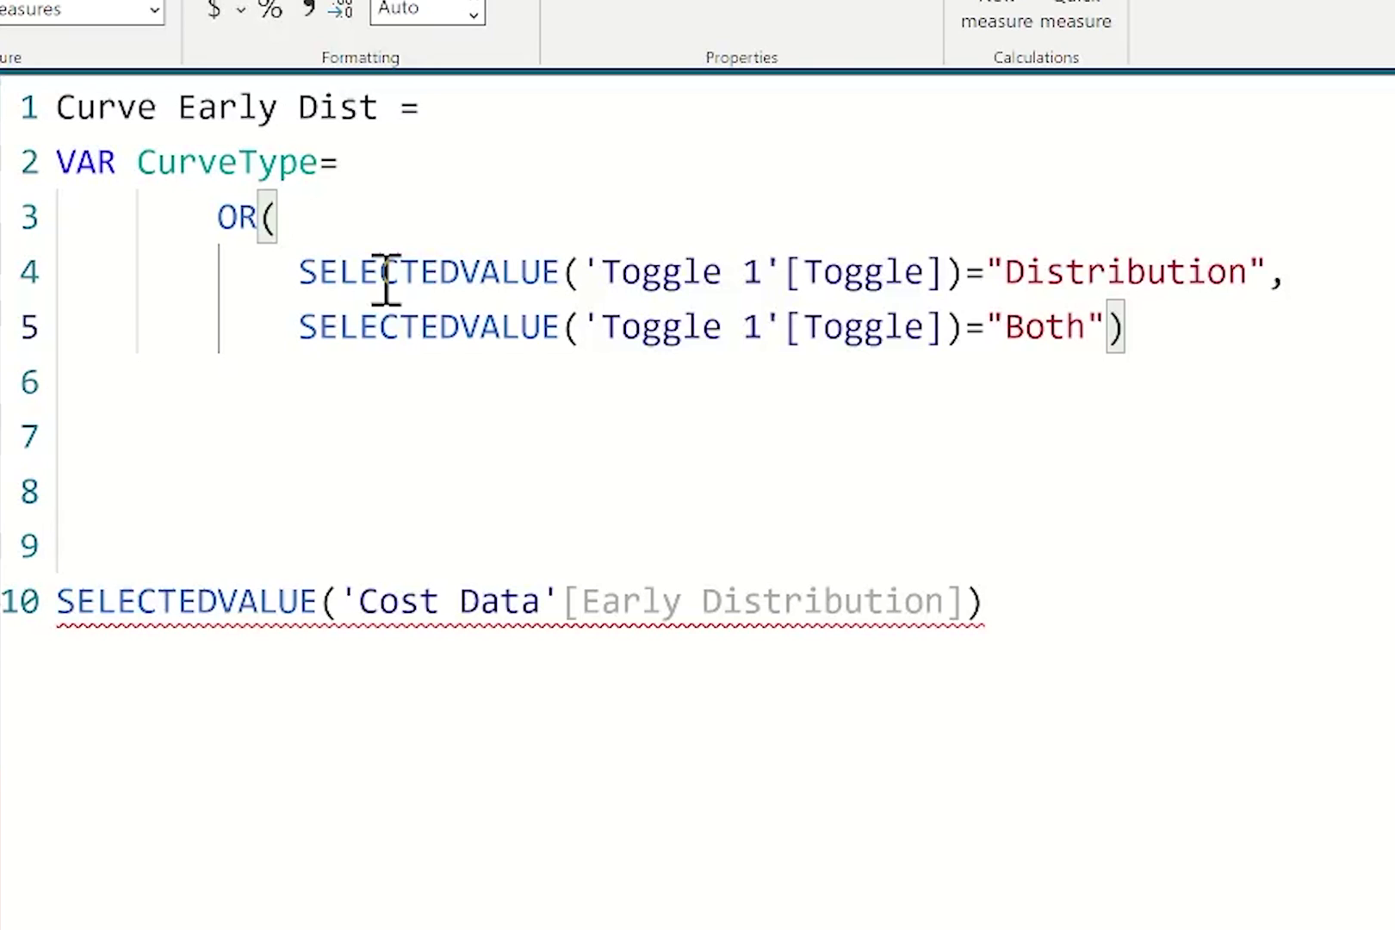
{"action": "key", "text": "BackSpace"}
{"action": "key", "text": "Return"}
{"action": "type", "text": ")"}
{"action": "key", "text": "BackSpace"}
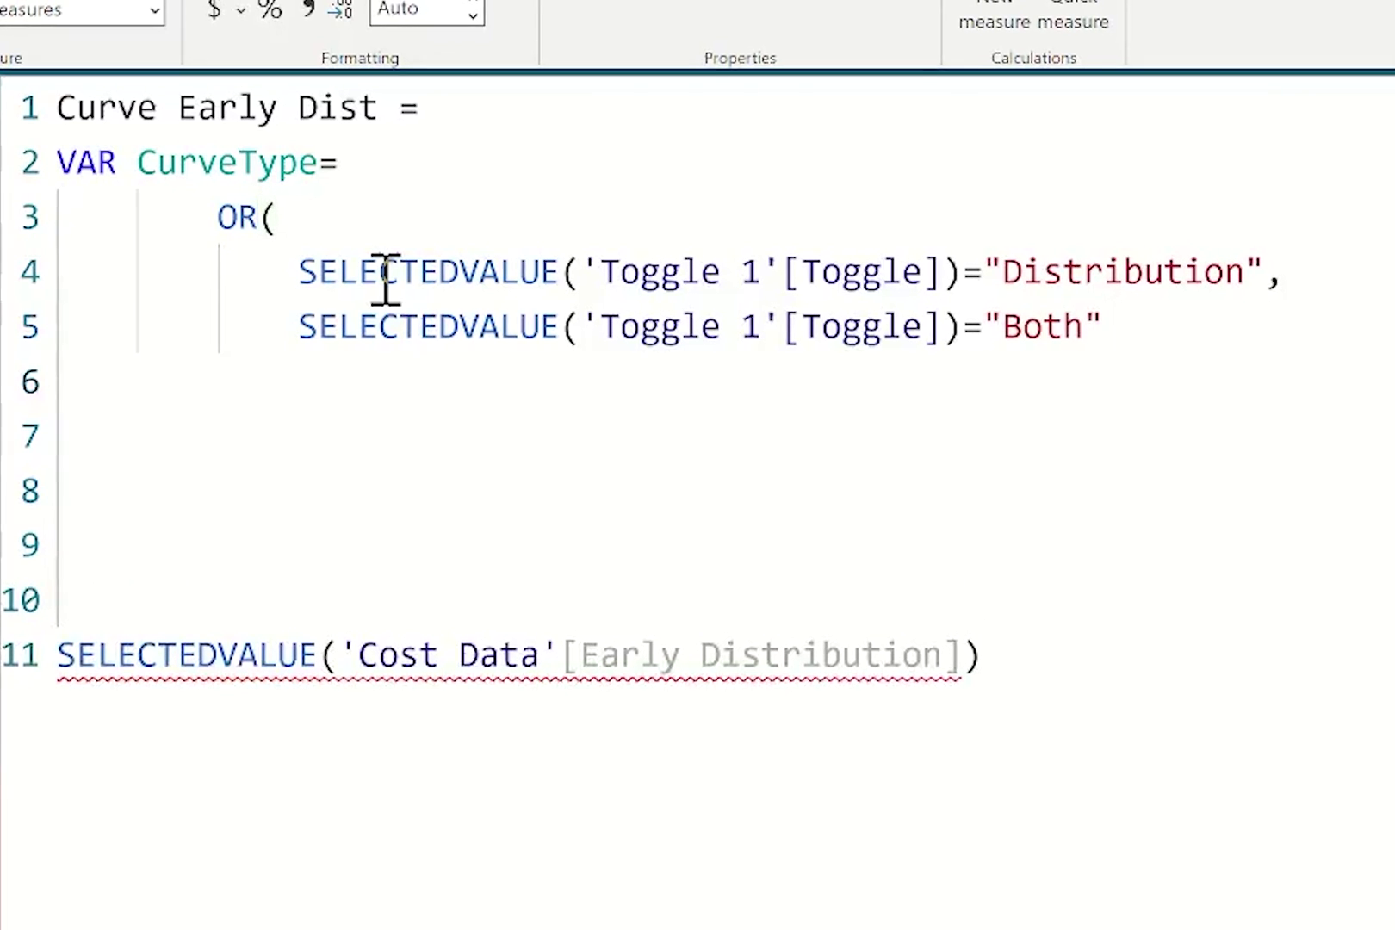
{"action": "type", "text": ")"}
{"action": "key", "text": "Return"}
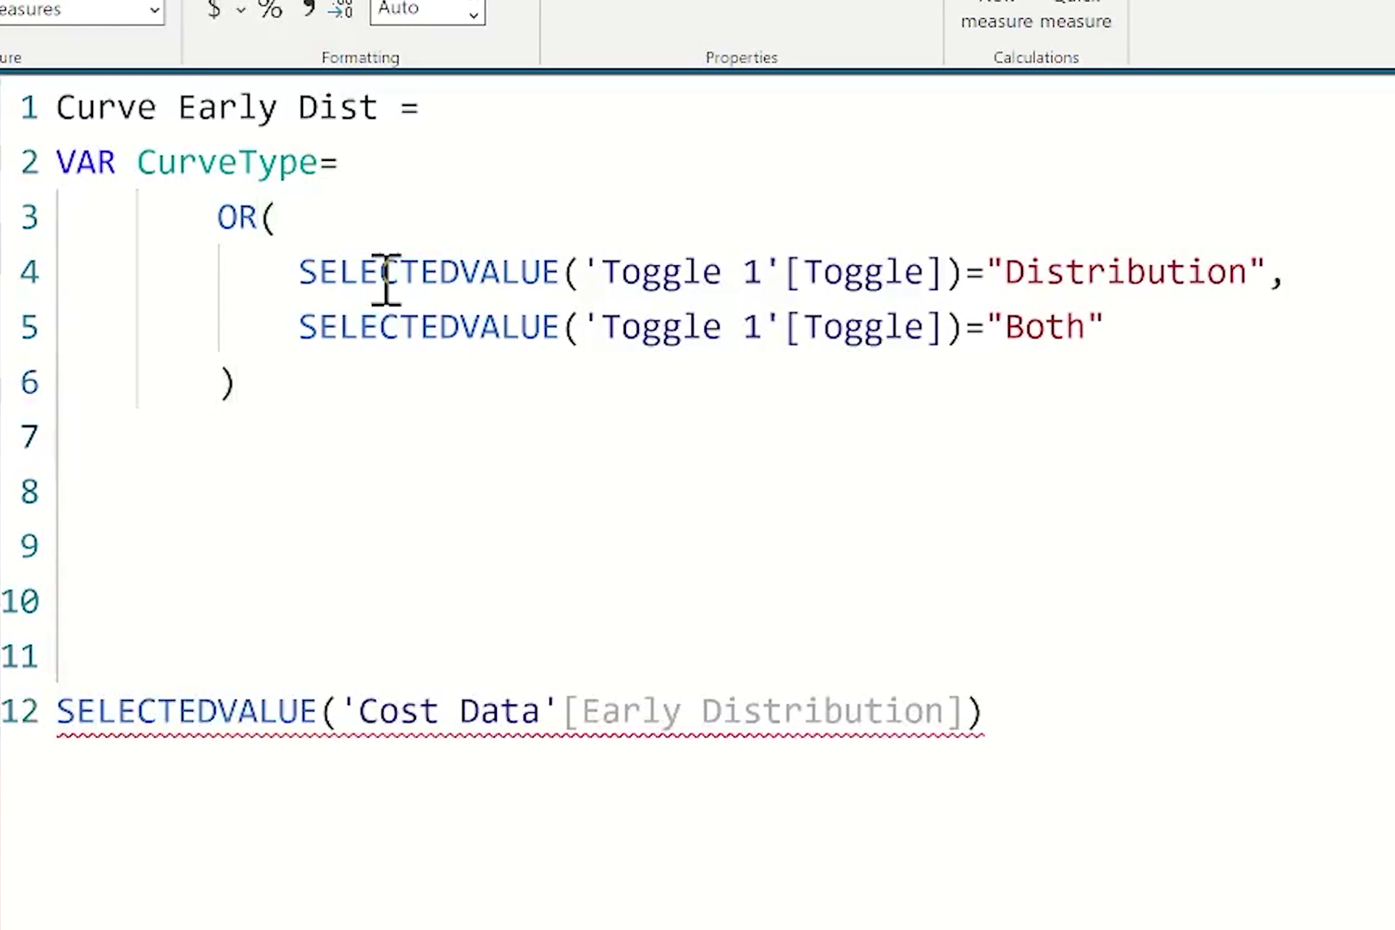
{"action": "type", "text": "Return"}
- Begin the Return expression with IF(CurveType=TRUE(),
{"action": "key", "text": "Up"}
{"action": "key", "text": "Up"}
{"action": "key", "text": "Up"}
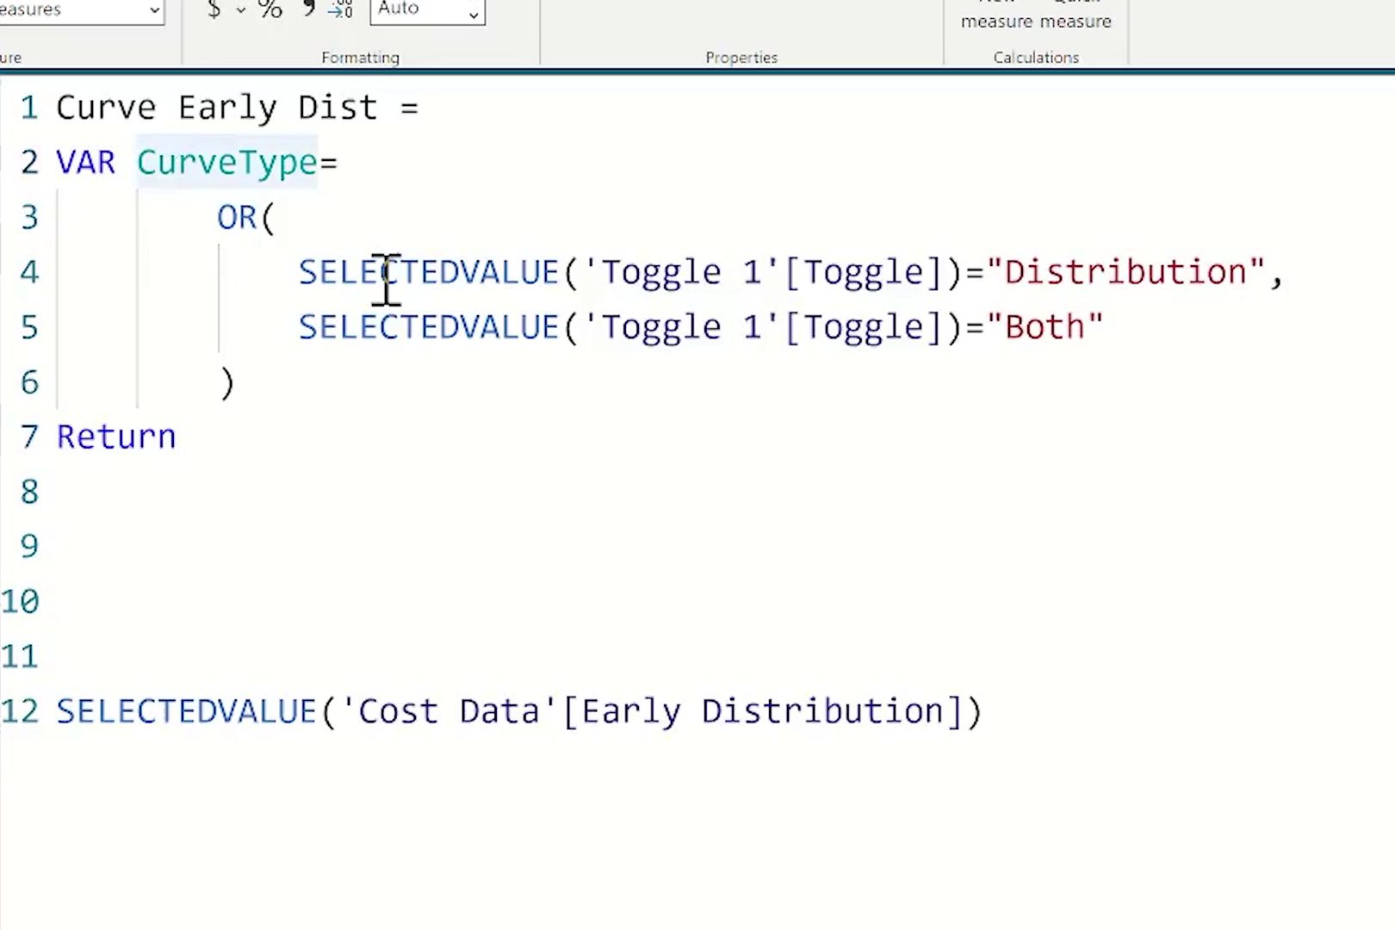
{"action": "key", "text": "Down"}
{"action": "key", "text": "Right"}
{"action": "key", "text": "Right"}
{"action": "key", "text": "Right"}
{"action": "key", "text": "Down"}
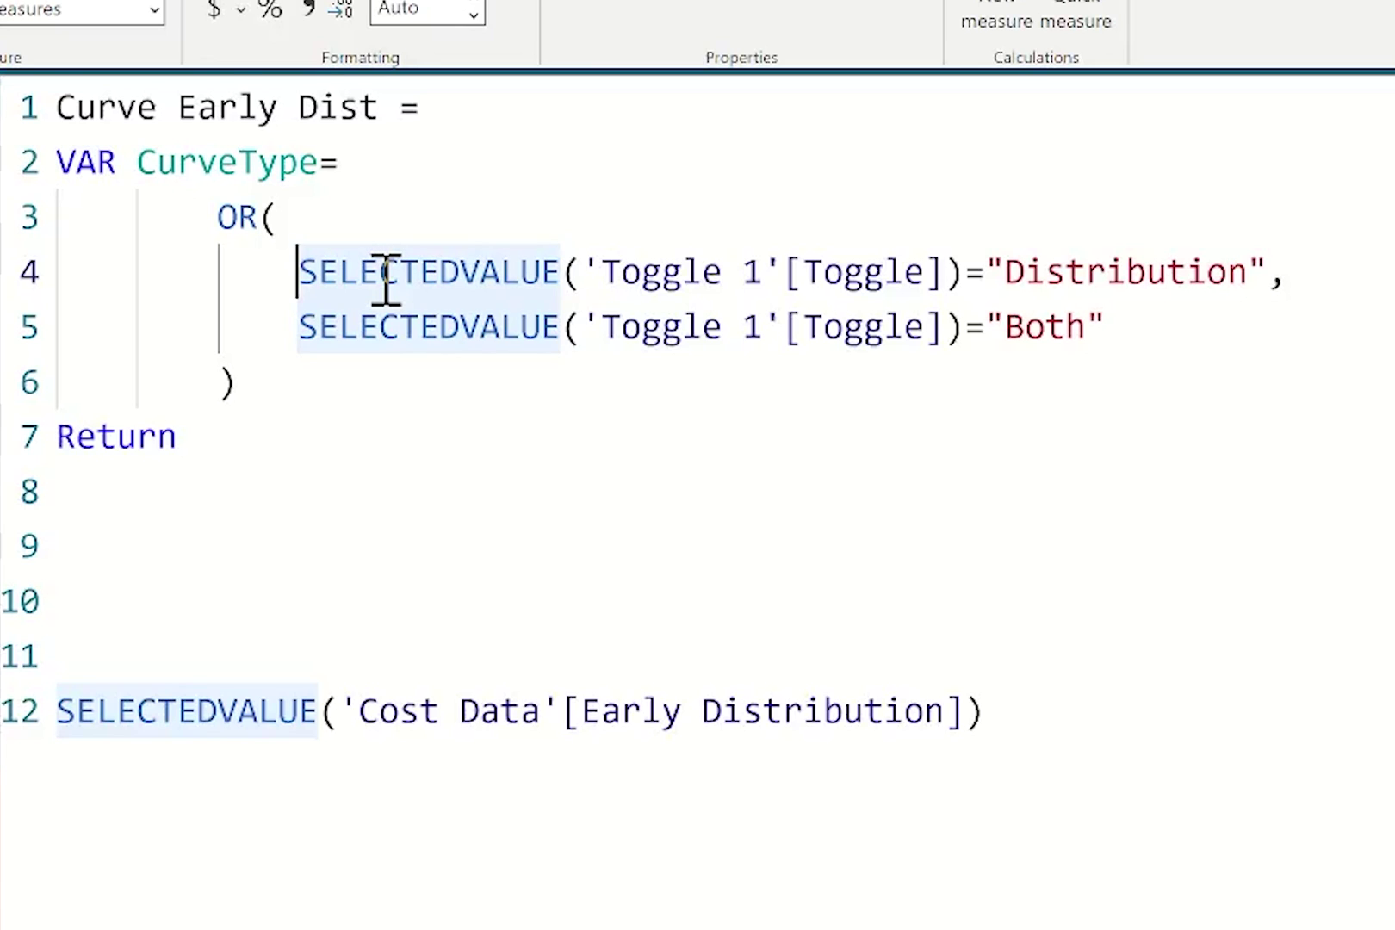
{"action": "key", "text": "Down"}
{"action": "key", "text": "Down"}
{"action": "key", "text": "Down"}
{"action": "key", "text": "Down"}
{"action": "type", "text": "if(CurveType"}
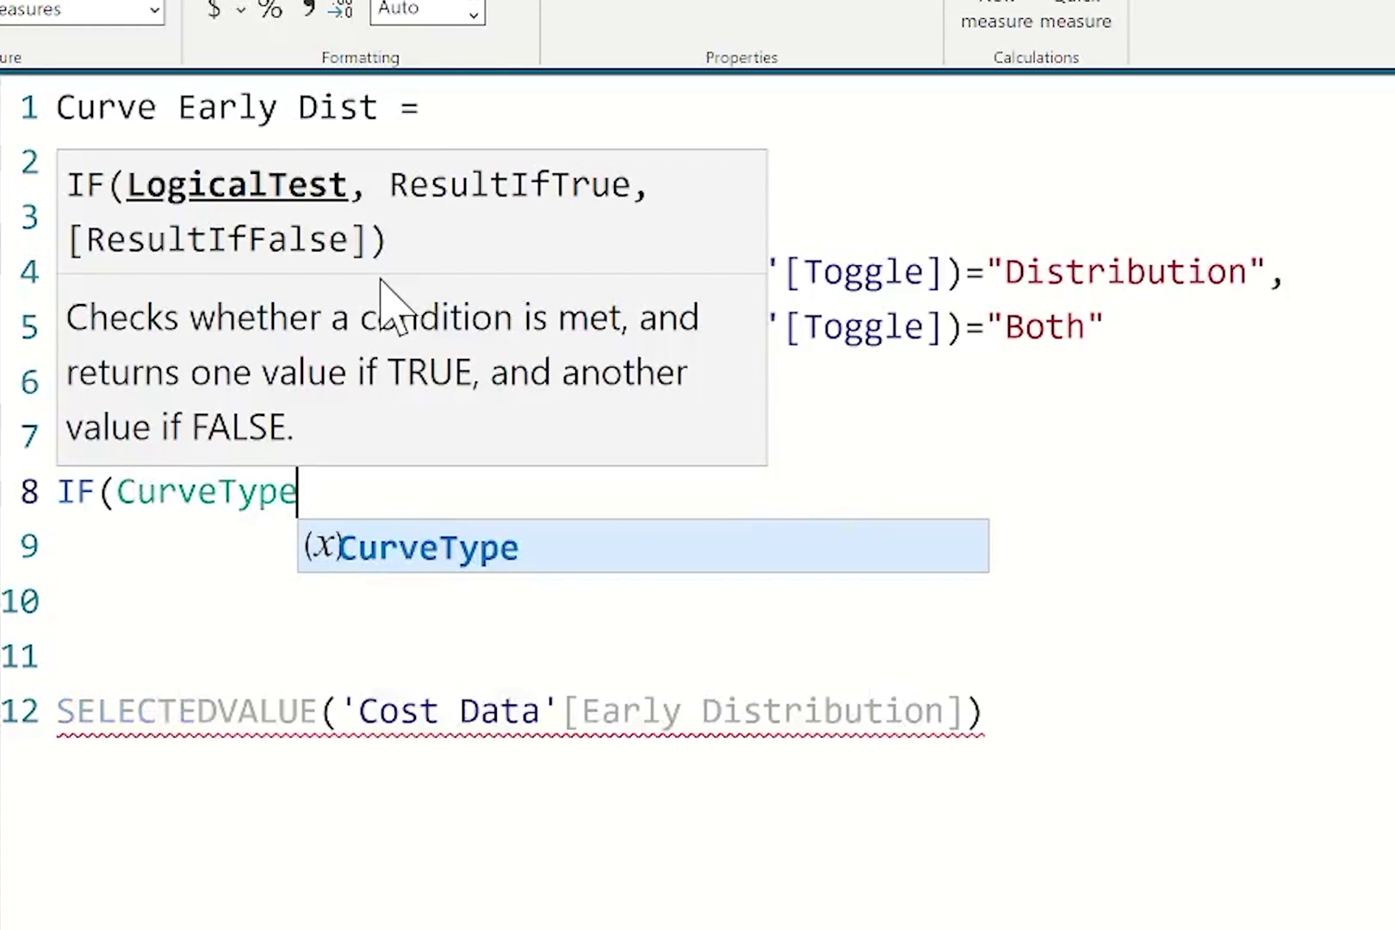
{"action": "type", "text": "=Tru"}
{"action": "key", "text": "Tab"}
{"action": "type", "text": ","}
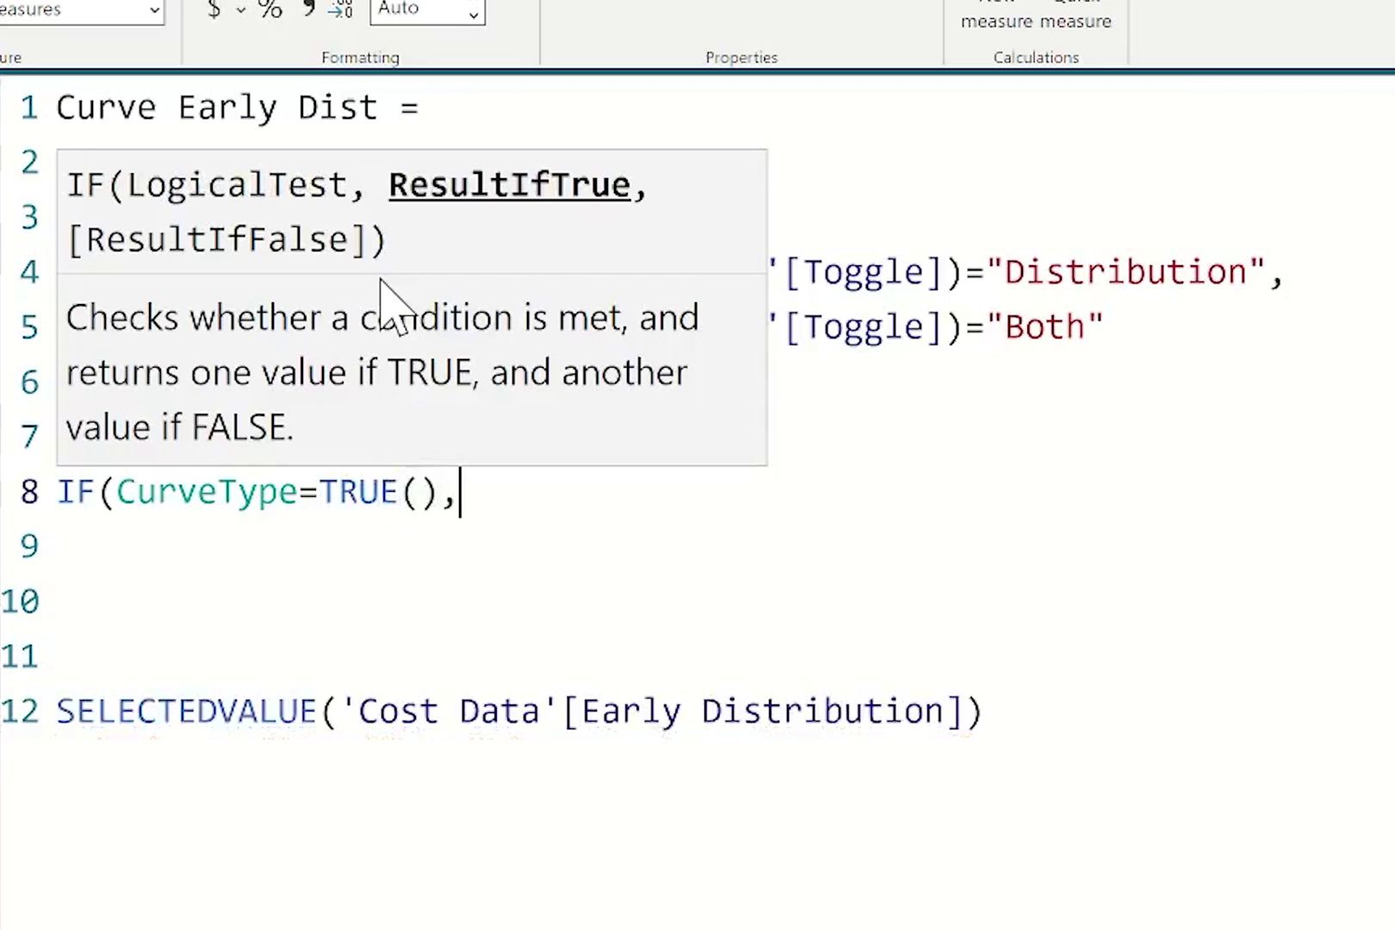
{"action": "key", "text": "Return"}
- Use the Early Distribution lookup as the true result and BLANK() as the false result
{"action": "key", "text": "shift+Down"}
{"action": "key", "text": "shift+Down"}
{"action": "key", "text": "shift+Down"}
{"action": "key", "text": "shift+Down"}
{"action": "key", "text": "Delete"}
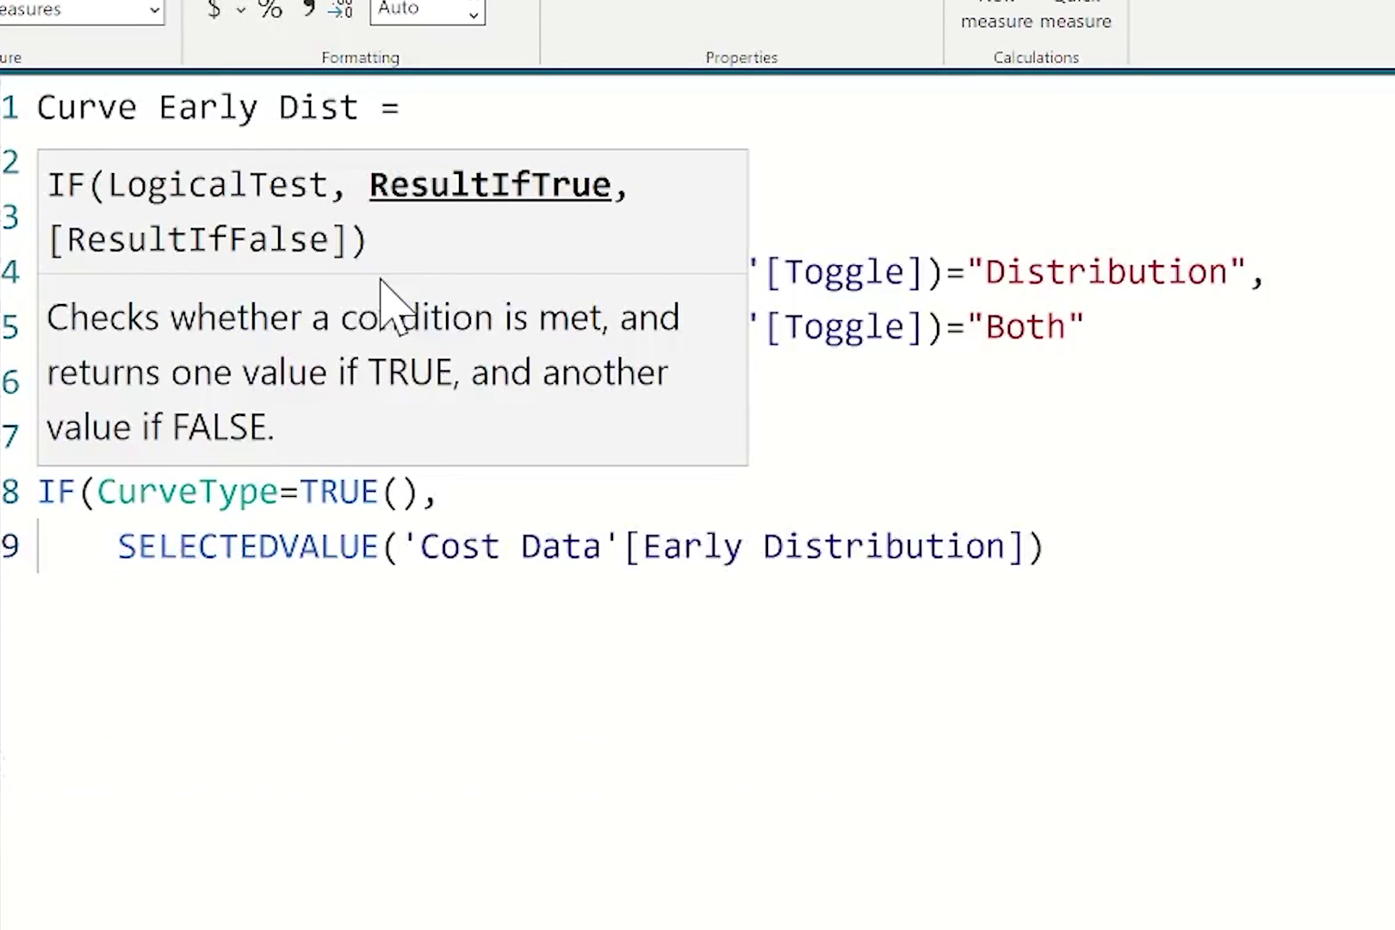
{"action": "key", "text": "ctrl+Right"}
{"action": "key", "text": "ctrl+Right"}
{"action": "key", "text": "ctrl+Right"}
{"action": "key", "text": "ctrl+Right"}
{"action": "key", "text": "End"}
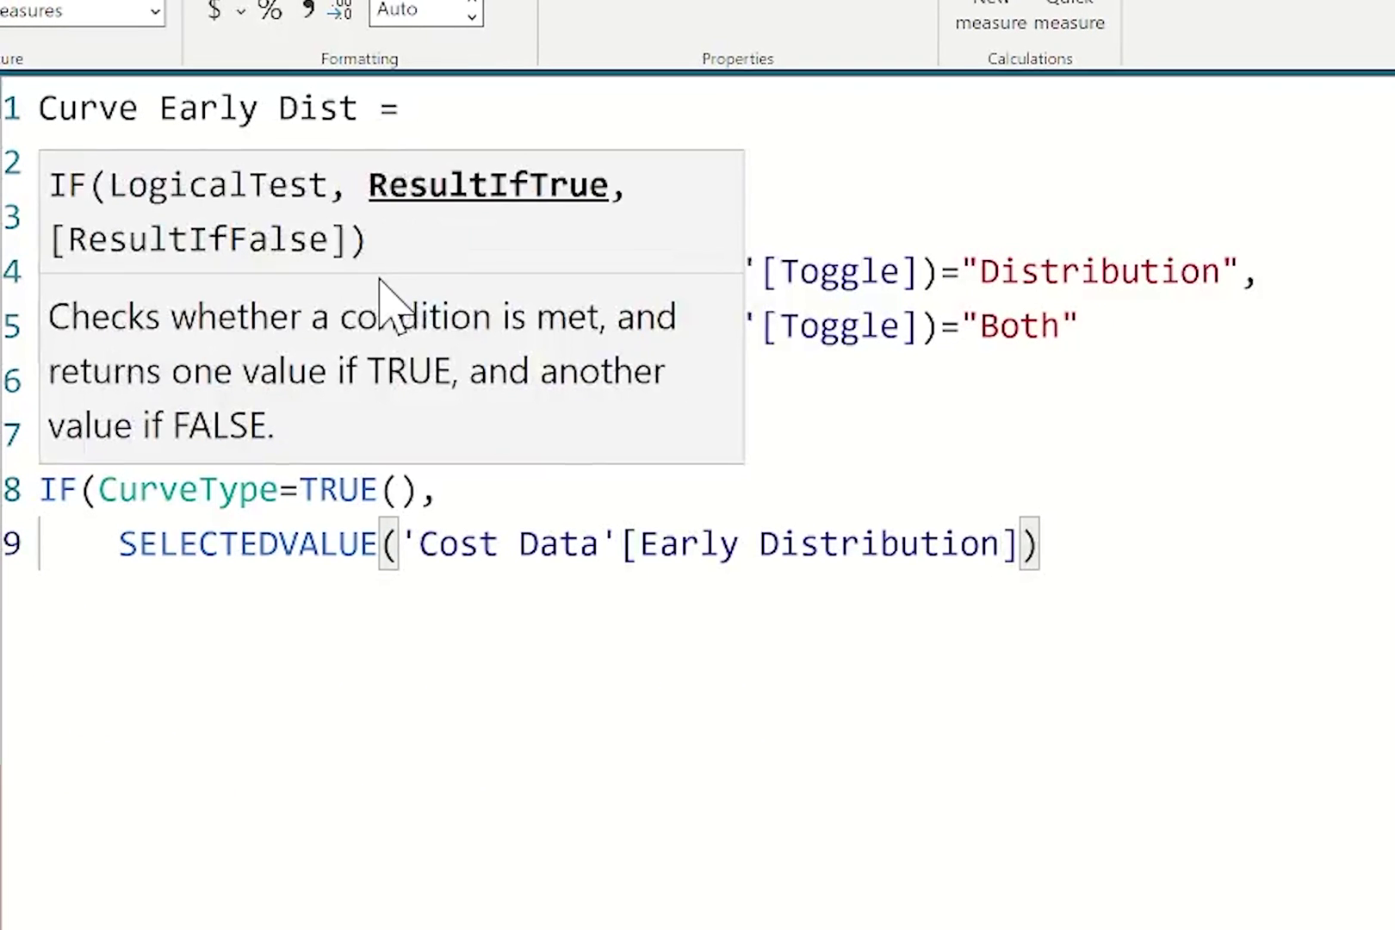
{"action": "type", "text": ","}
{"action": "key", "text": "Return"}
{"action": "type", "text": "Blan"}
{"action": "key", "text": "Tab"}
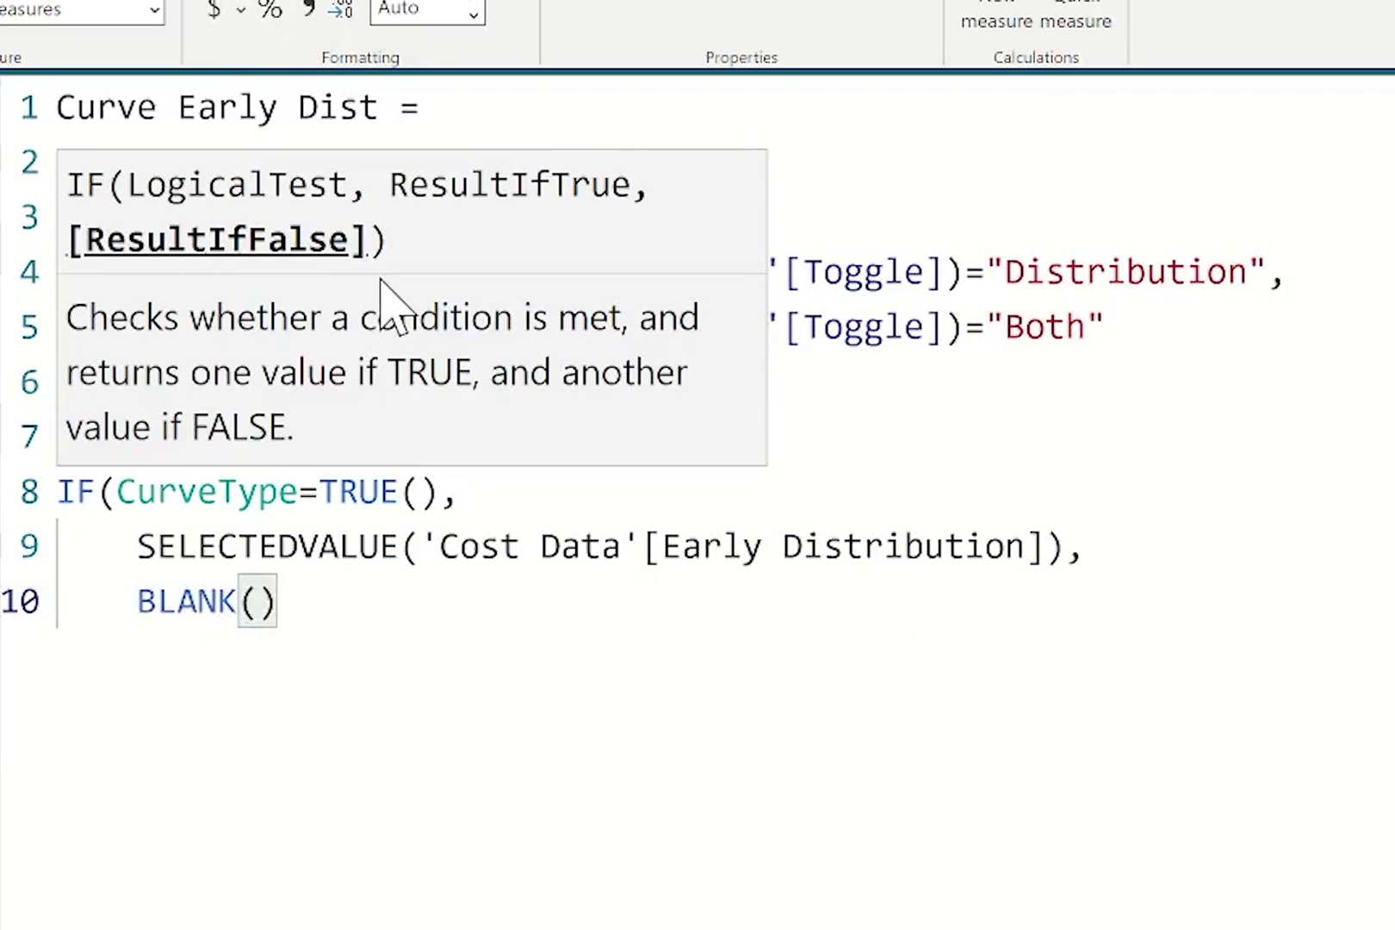
{"action": "key", "text": "shift+Return"}
{"action": "type", "text": ")"}
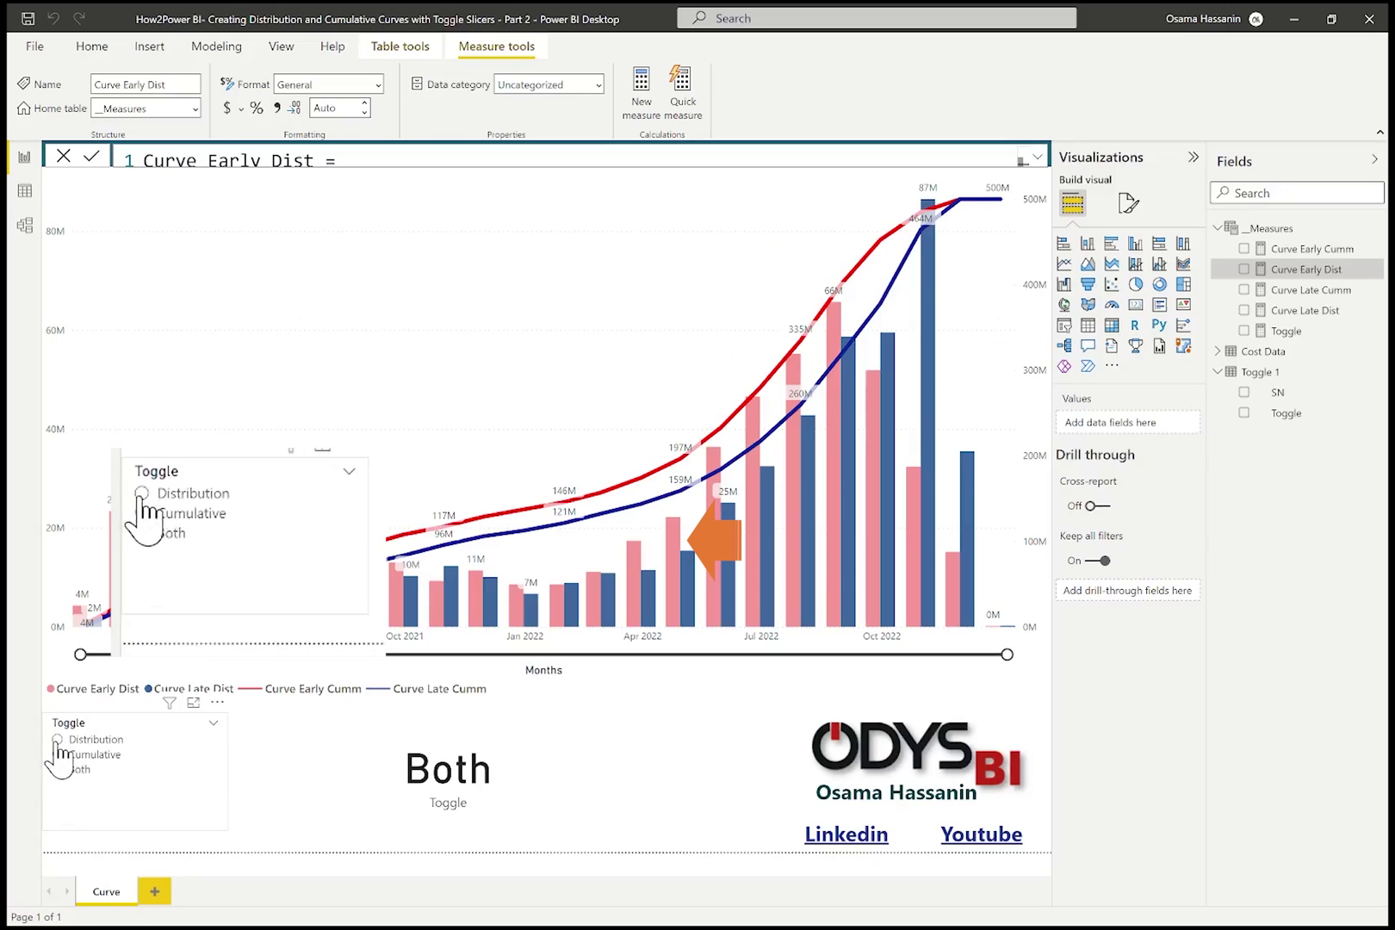
- Switch the Toggle slicer through Distribution, Cumulative and Both to check the early distribution columns
{"action": "left_click", "coordinate": [57, 739]}
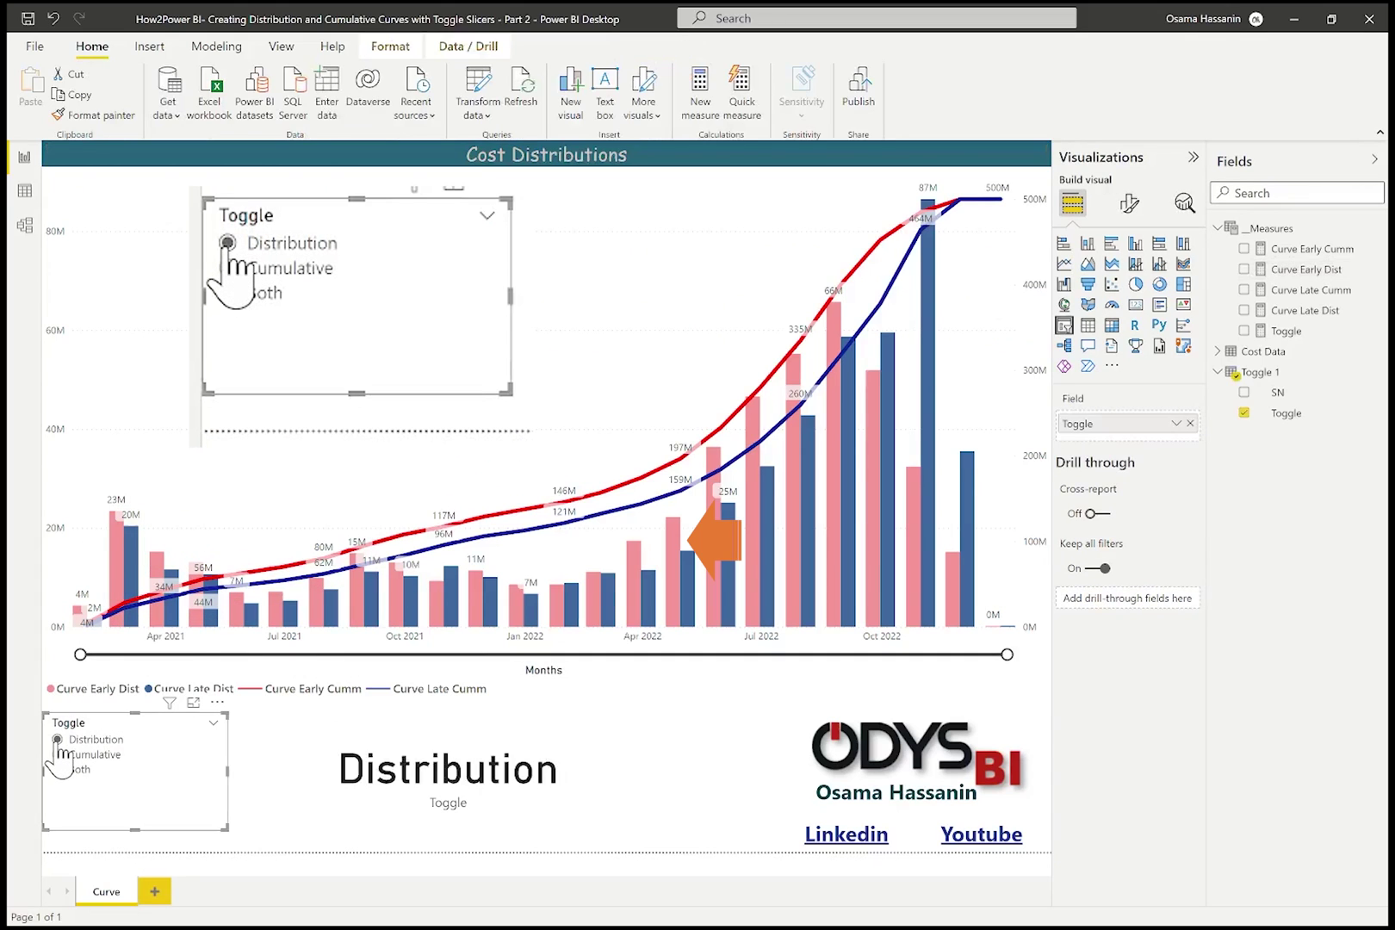
{"action": "left_click", "coordinate": [58, 756]}
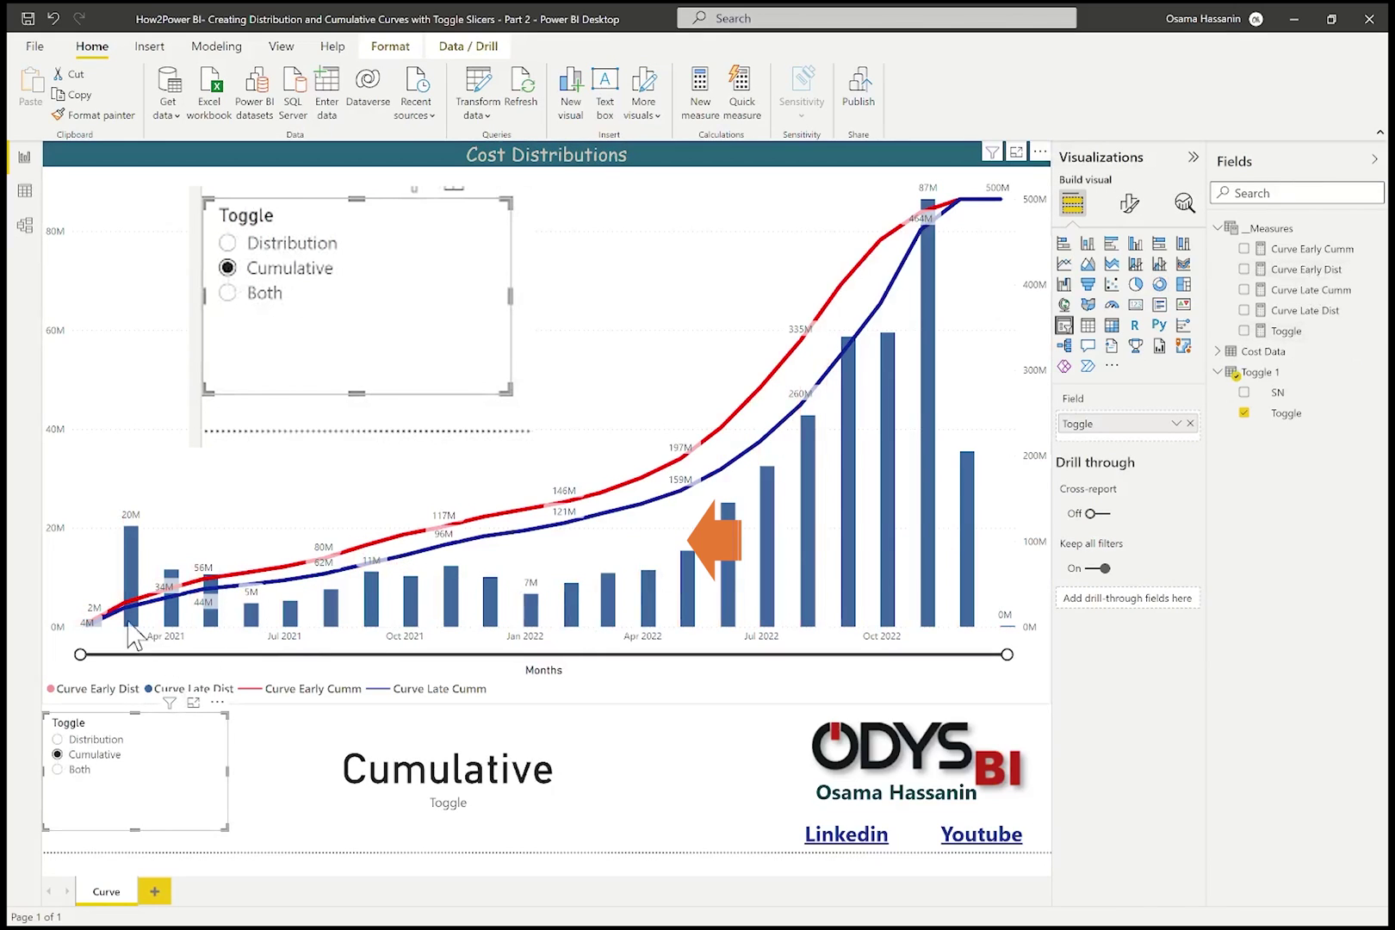
{"action": "left_click", "coordinate": [58, 770]}
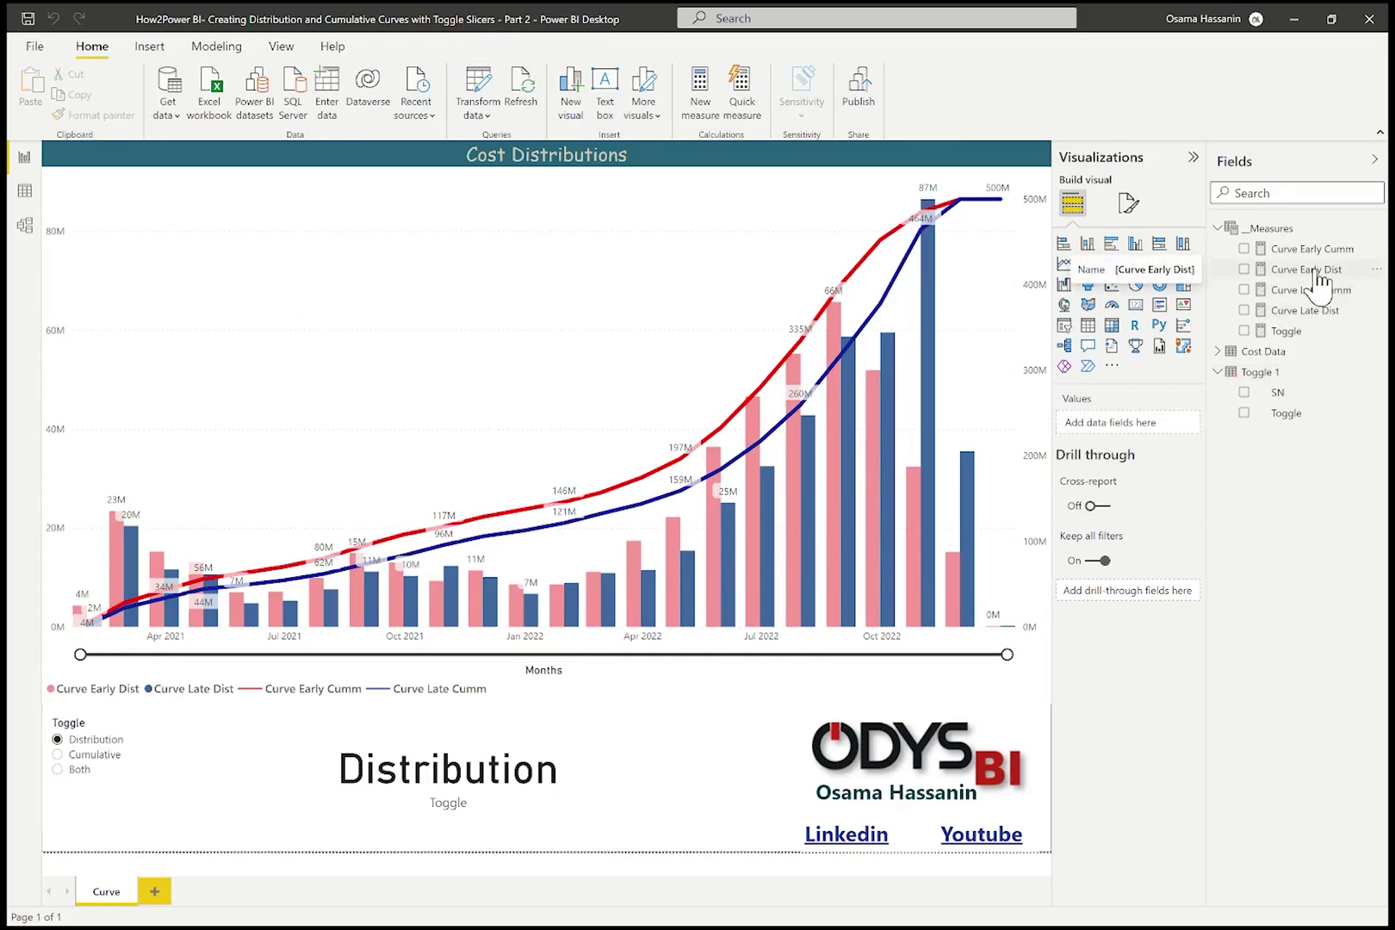
- Show the Curve Early Cumm measure's formula in the formula bar
{"action": "left_click", "coordinate": [1311, 249]}
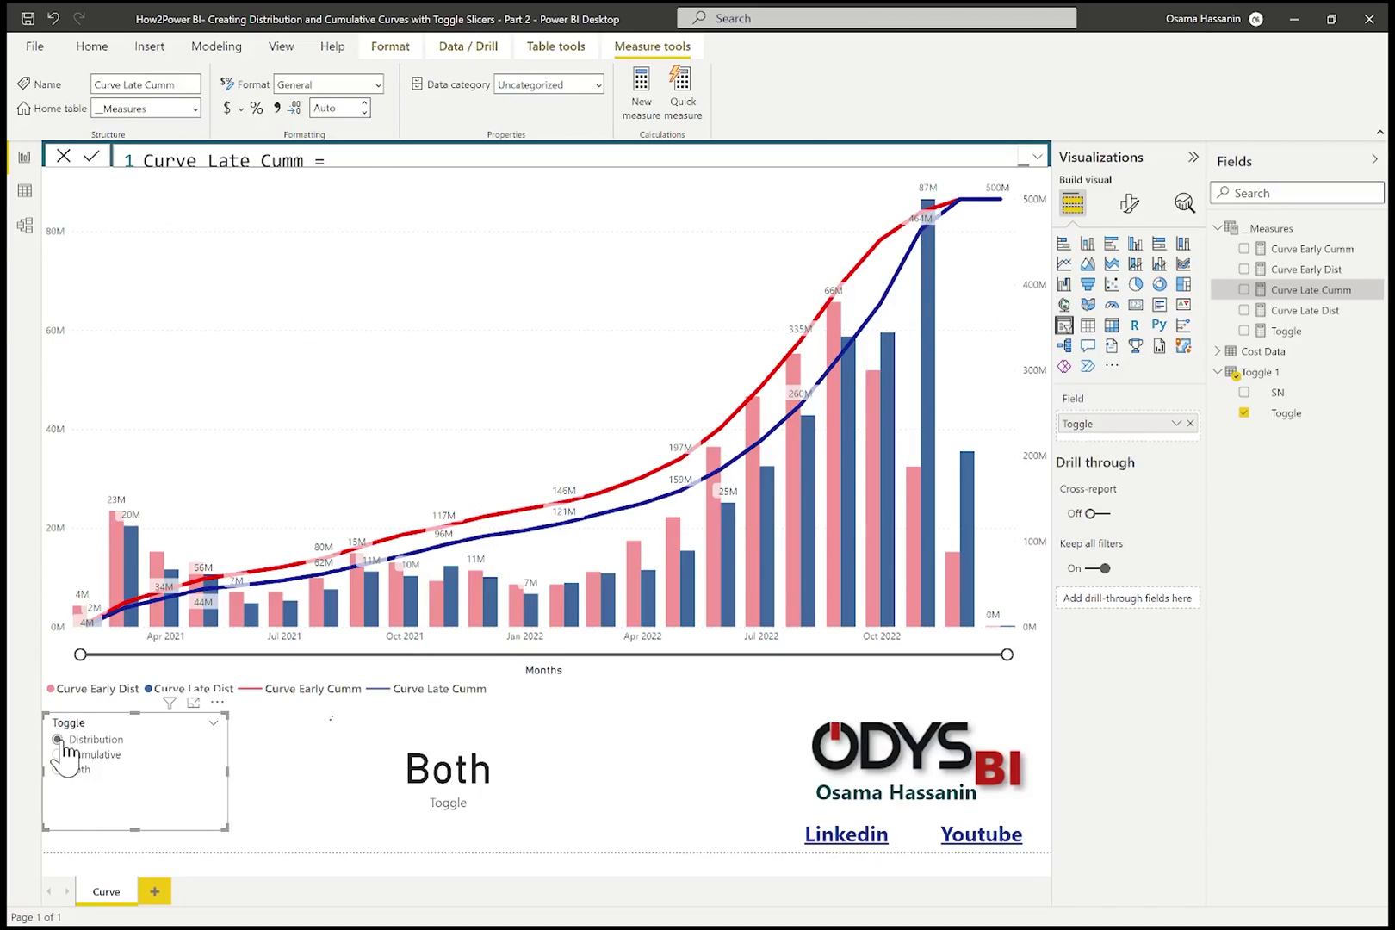
- Cycle the Toggle slicer through Distribution, Cumulative and Both
{"action": "left_click", "coordinate": [59, 739]}
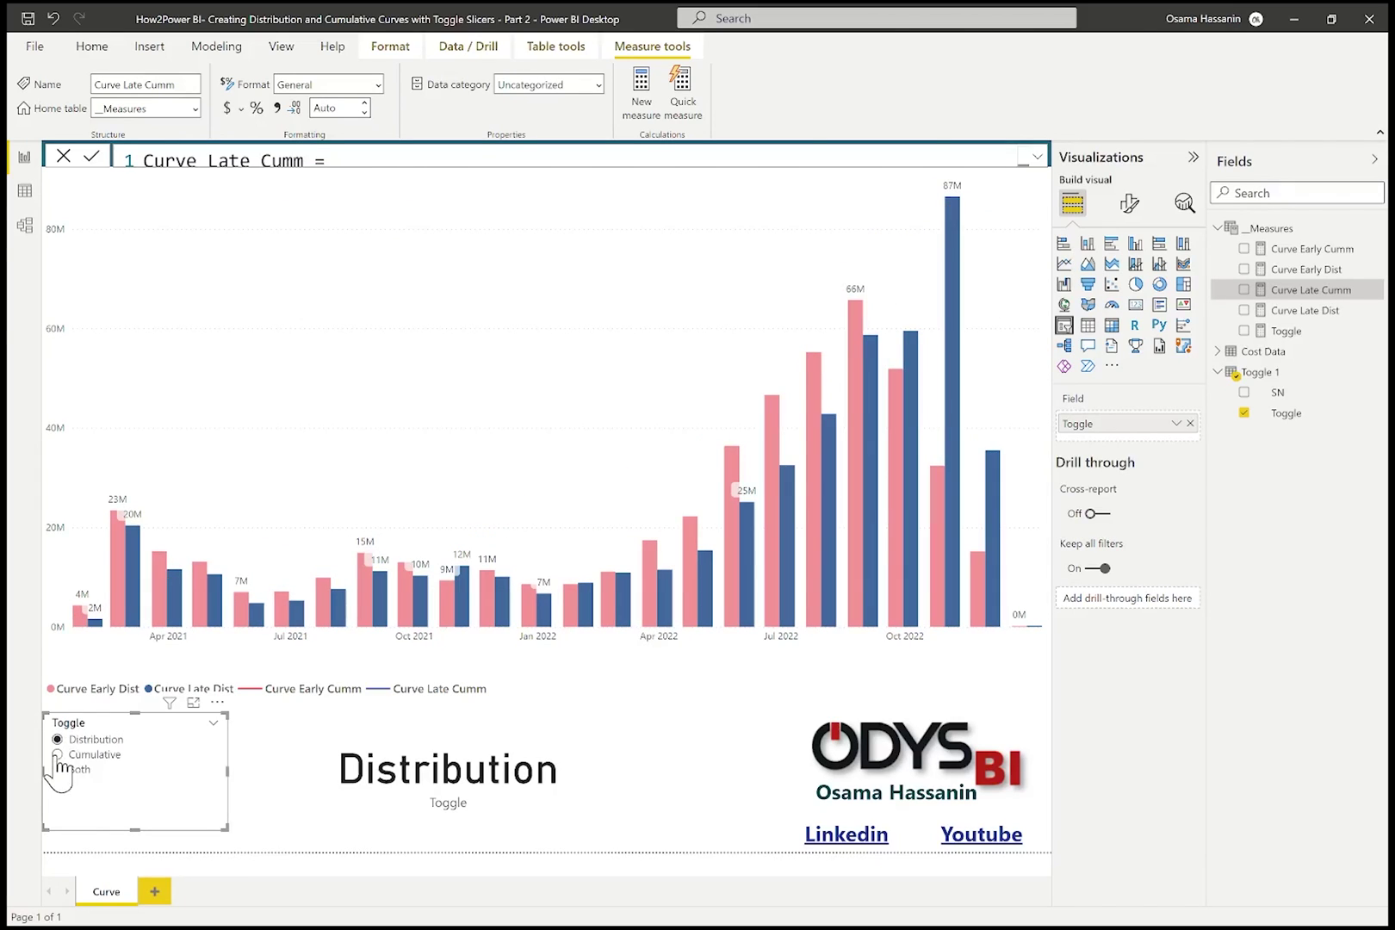
{"action": "left_click", "coordinate": [58, 754]}
{"action": "left_click", "coordinate": [59, 769]}
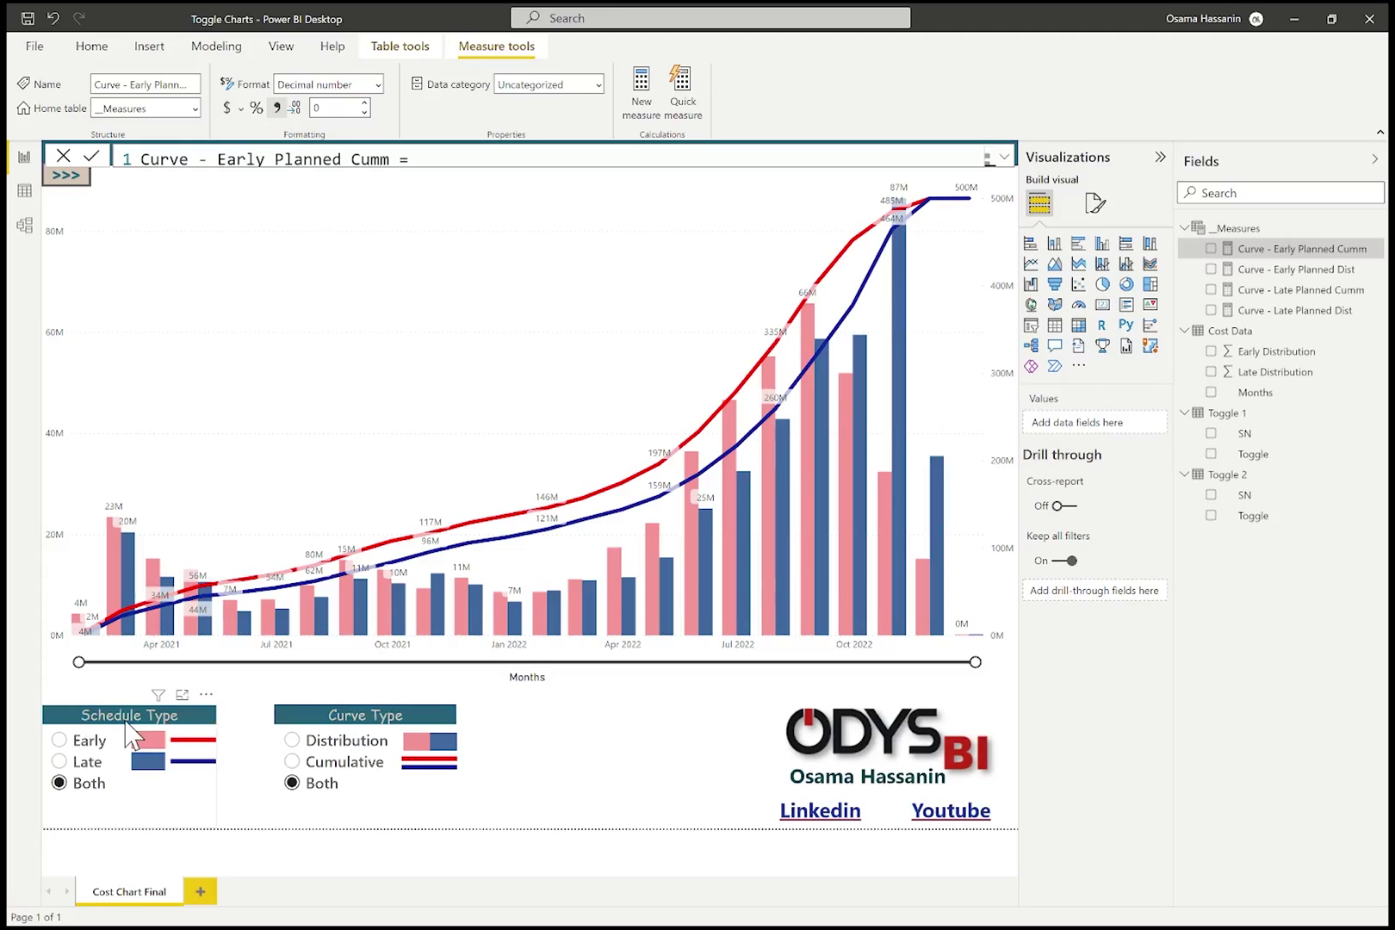
{"action": "left_click", "coordinate": [342, 720]}
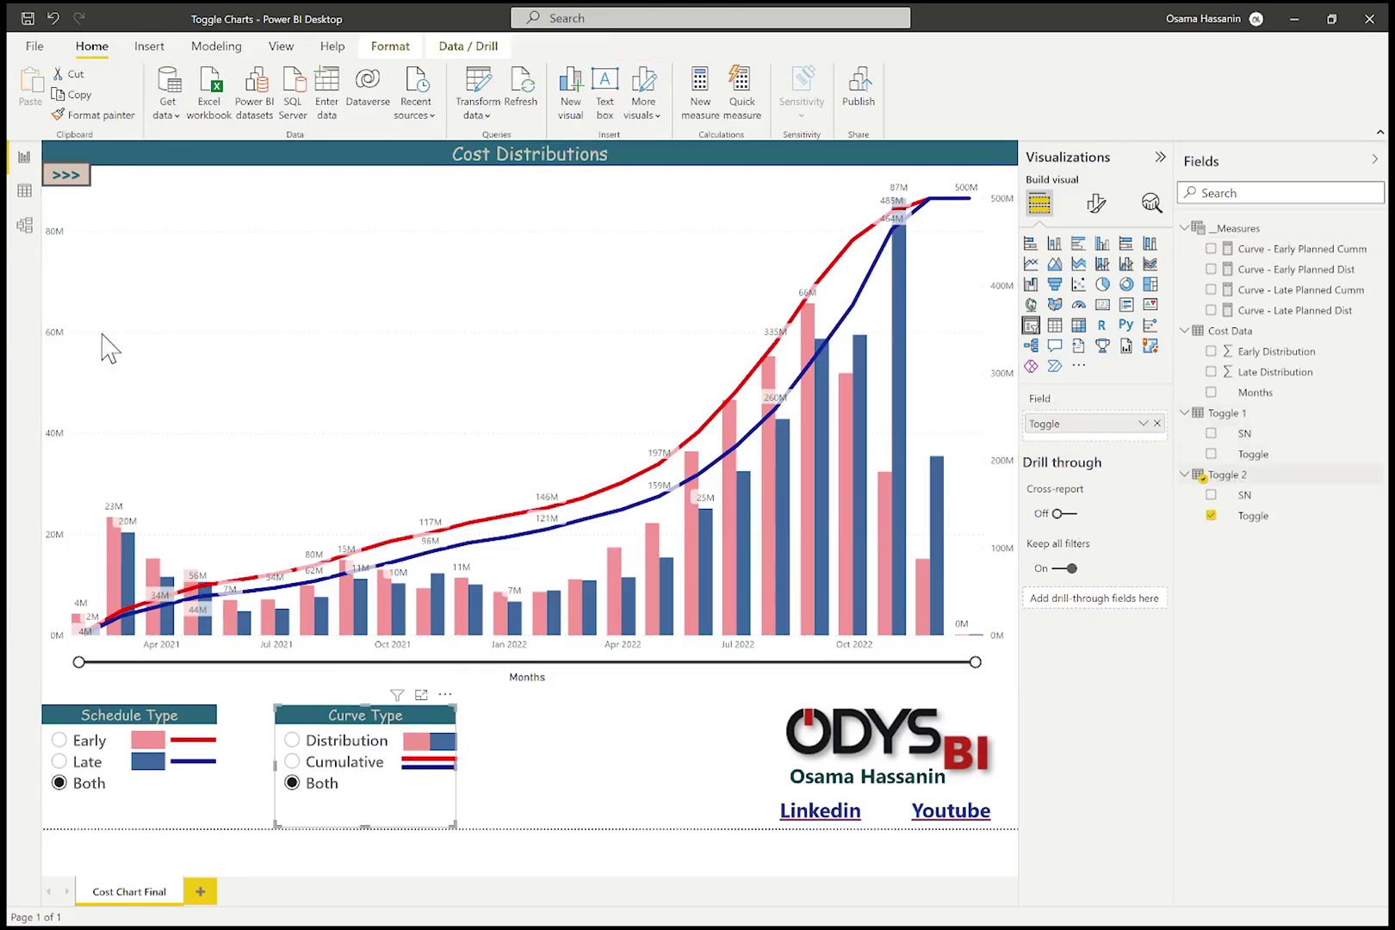
{"action": "left_click", "coordinate": [24, 191]}
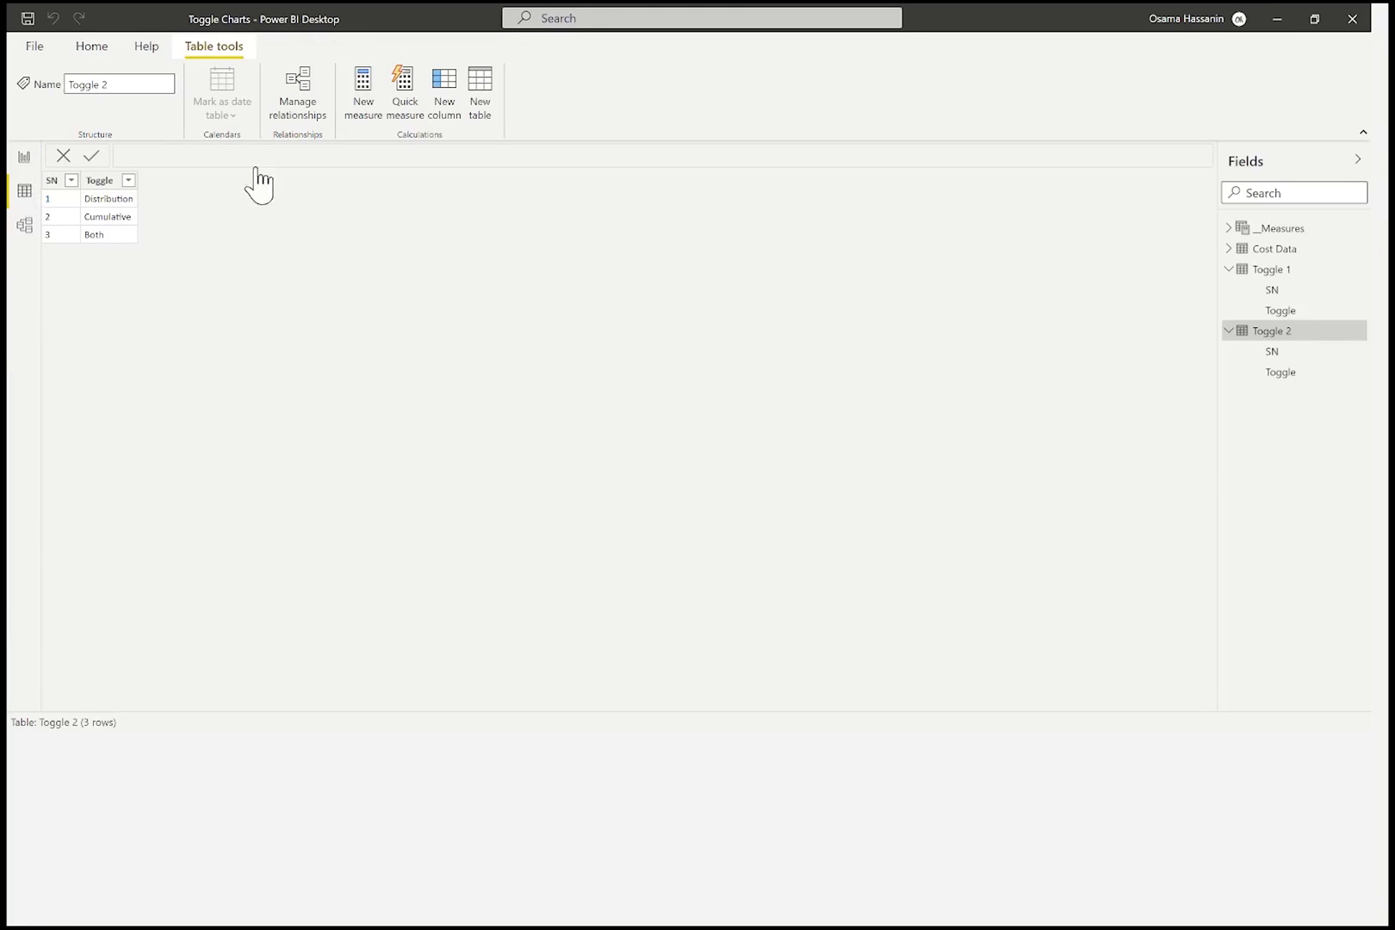
{"action": "left_click", "coordinate": [1288, 272]}
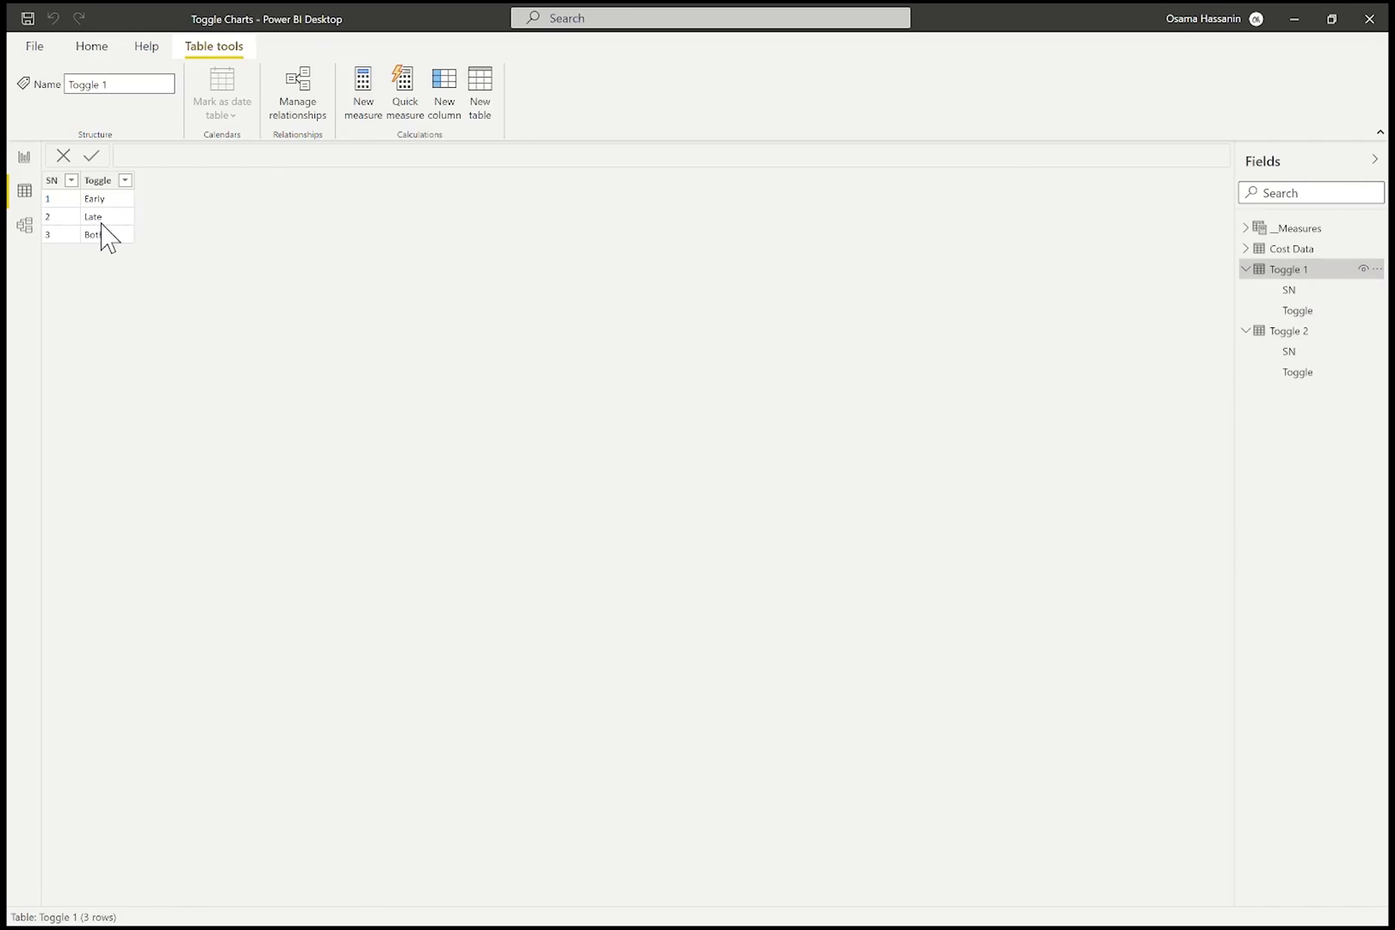
{"action": "left_click", "coordinate": [1288, 333]}
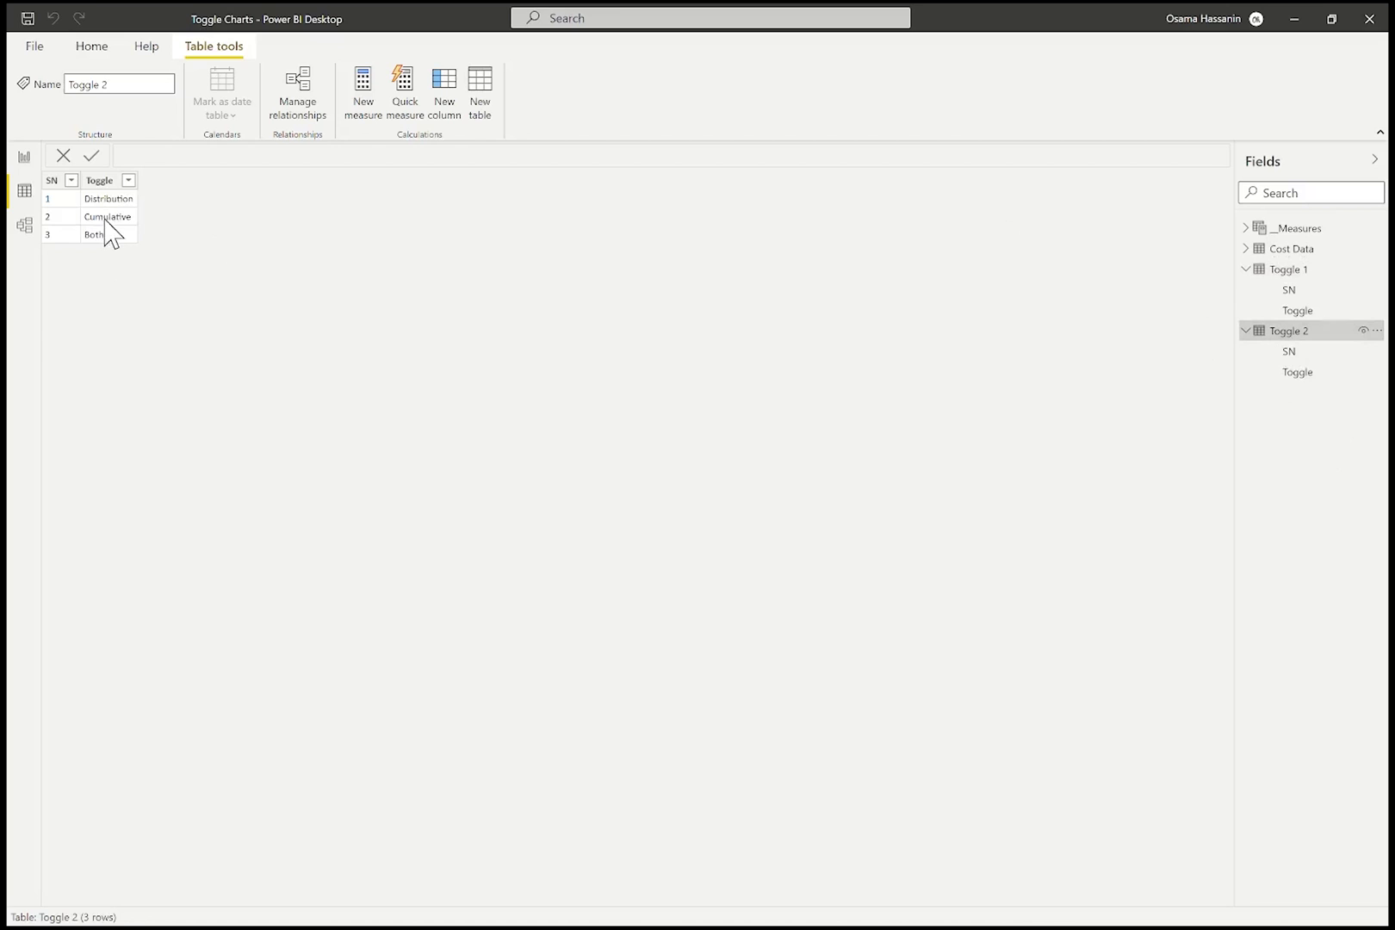
{"action": "left_click", "coordinate": [24, 158]}
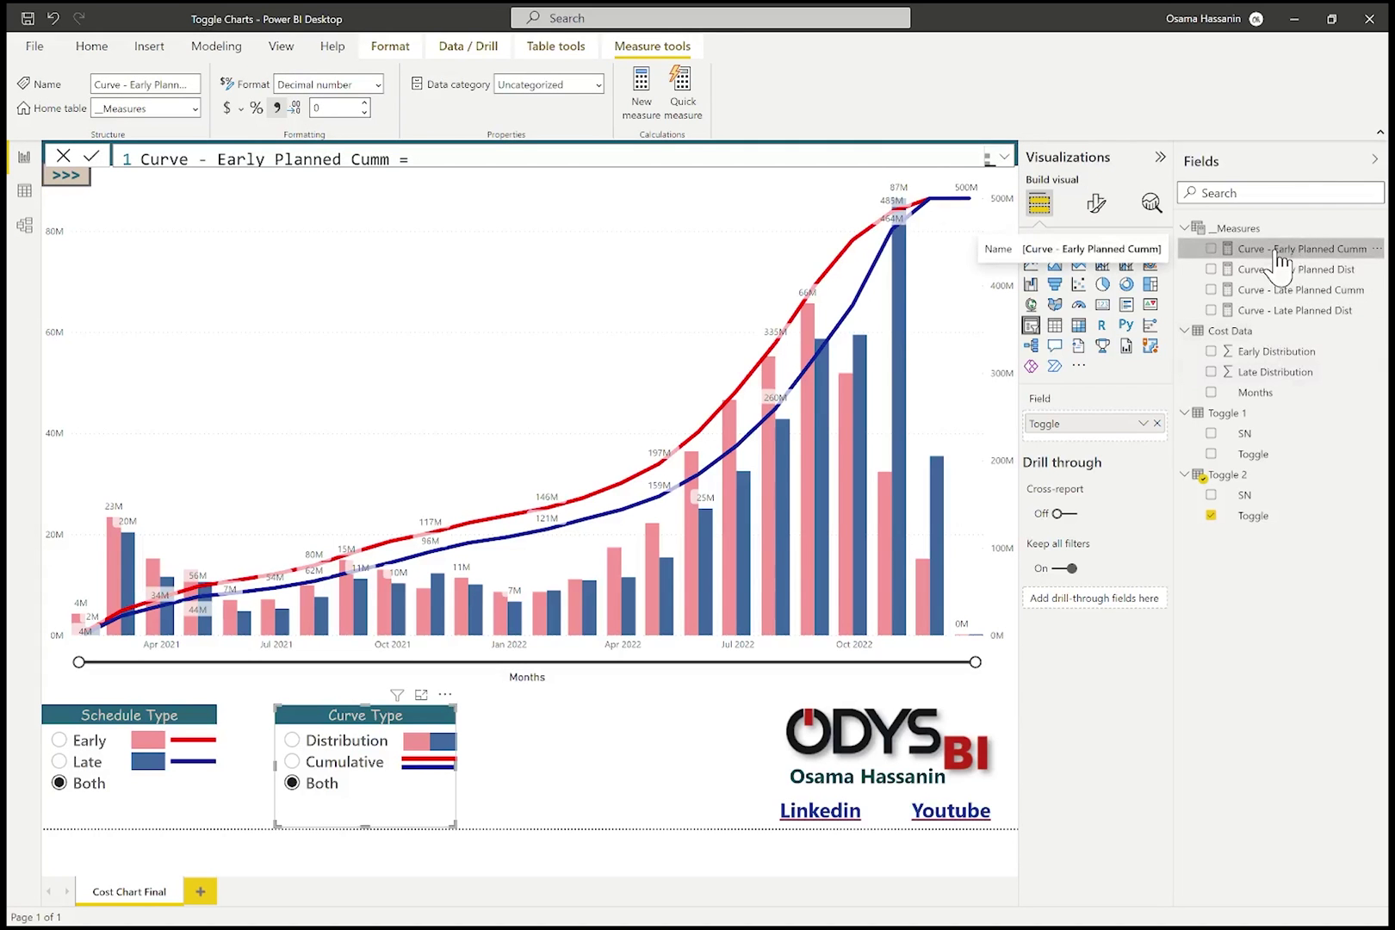
- Expand the formula bar to reveal the full 26-line Curve - Early Planned Cumm DAX measure
{"action": "left_click", "coordinate": [1001, 157]}
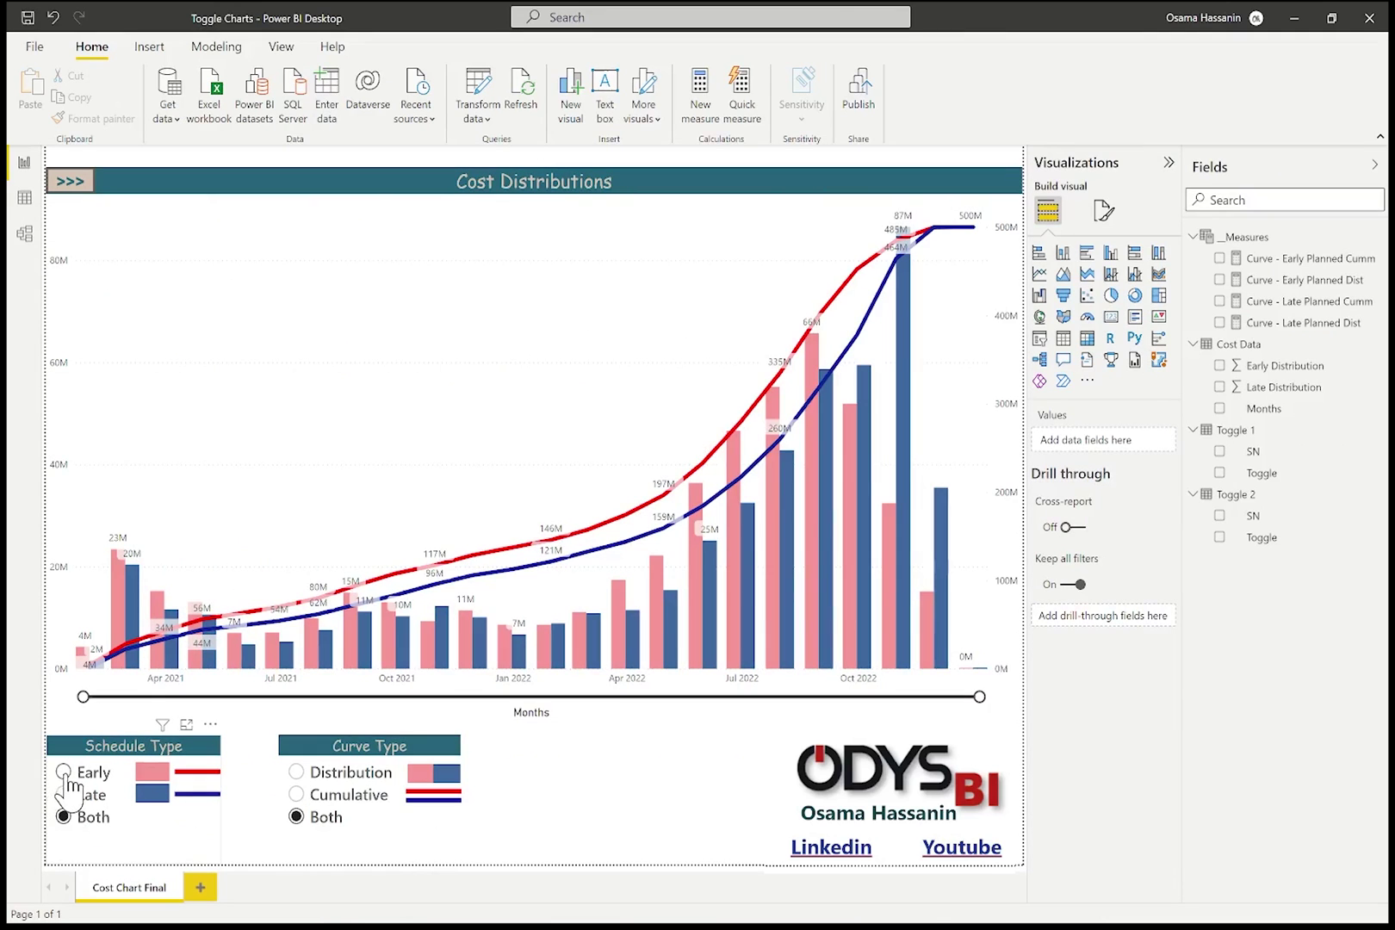
- Cycle the Power BI Schedule Type and Curve Type slicers through Early, Late, Distribution, Cumulative, ending on Both
{"action": "left_click", "coordinate": [63, 771]}
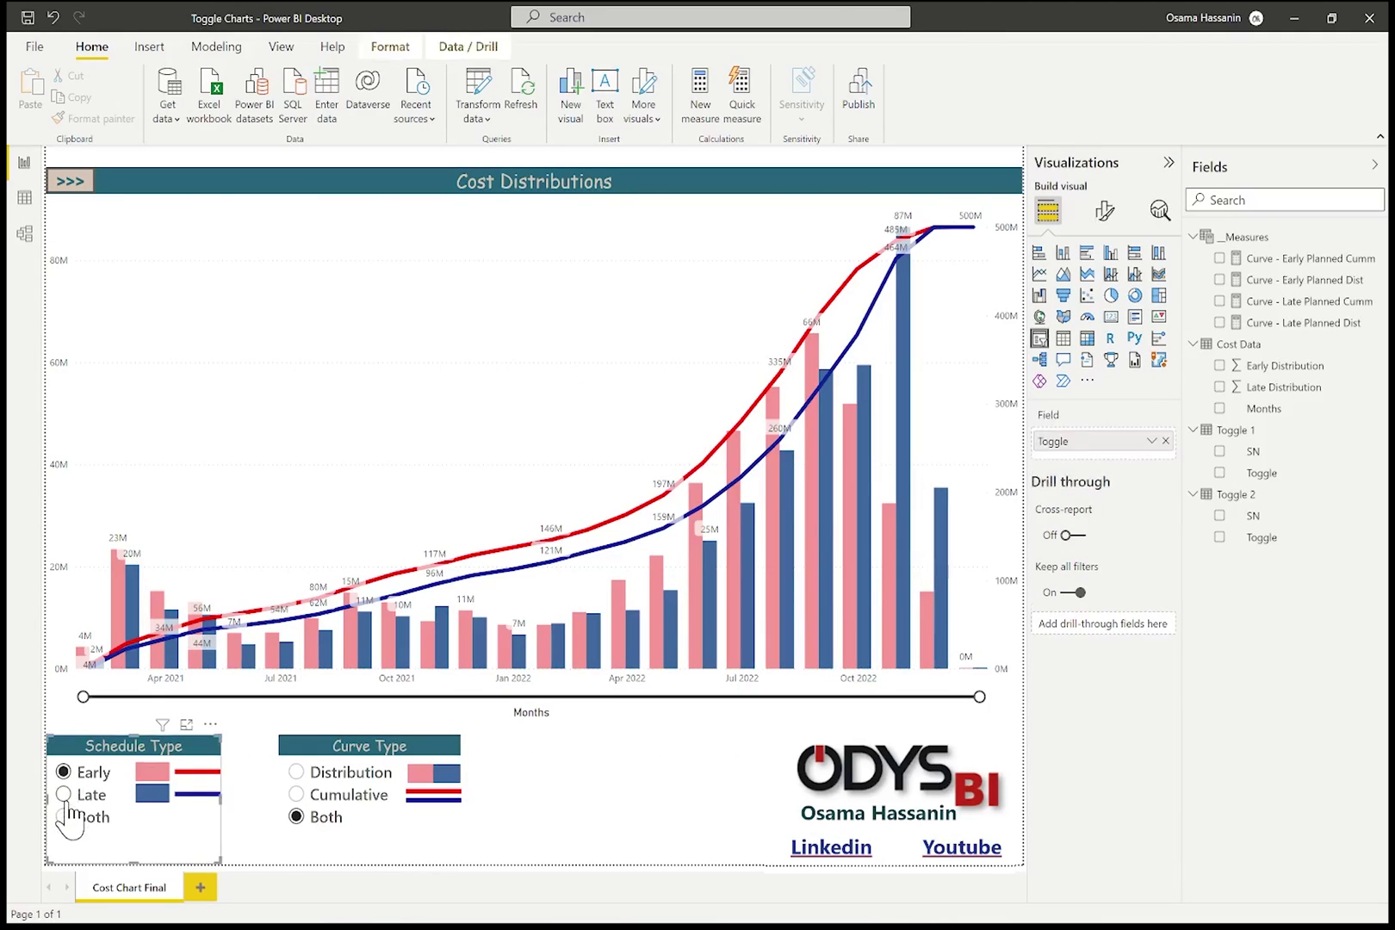
{"action": "left_click", "coordinate": [63, 794]}
{"action": "left_click", "coordinate": [64, 816]}
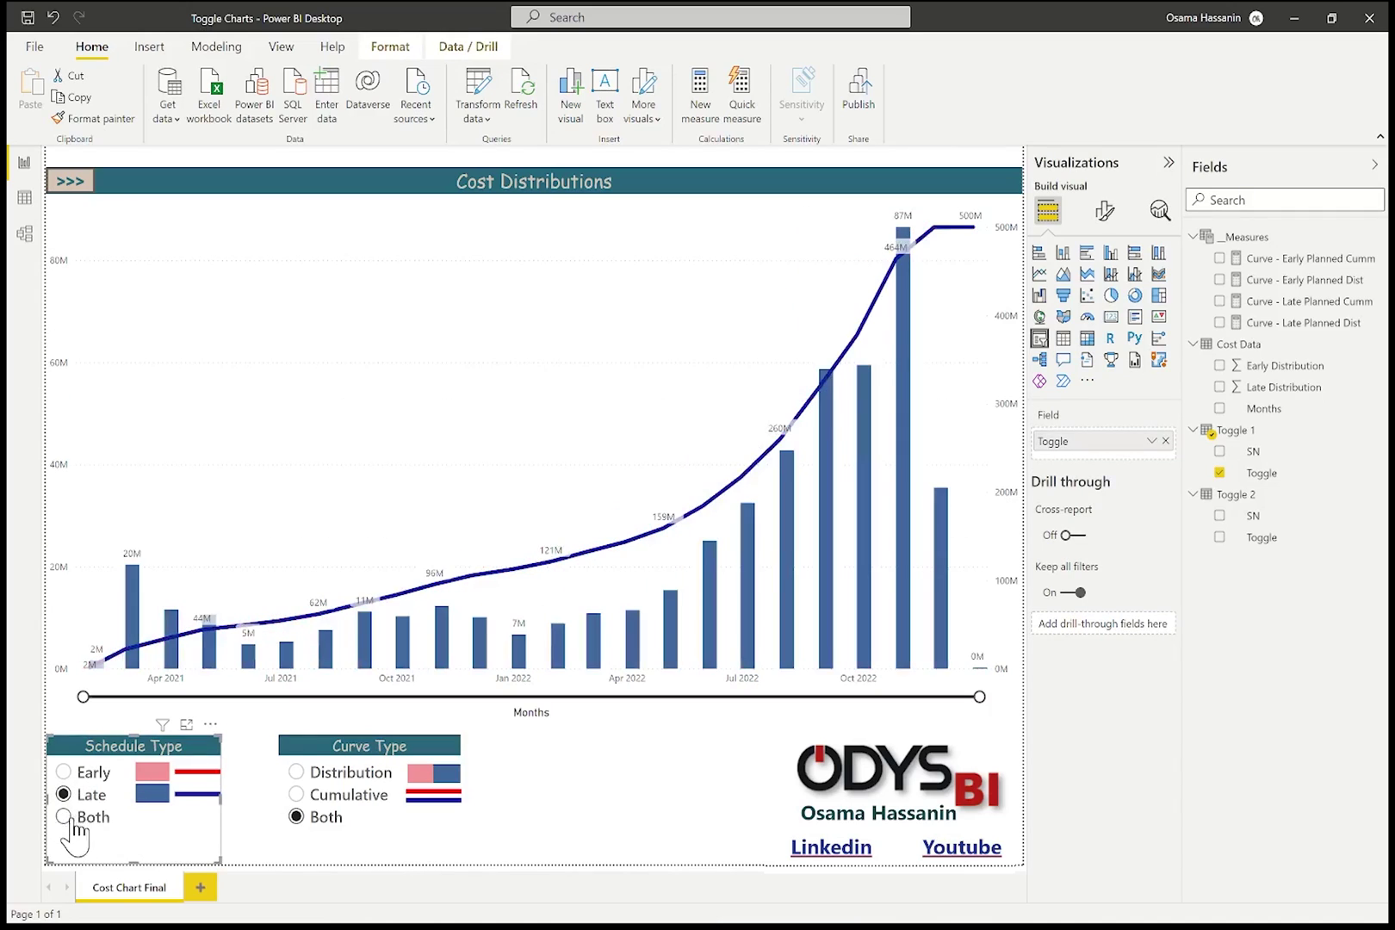
{"action": "left_click", "coordinate": [296, 772]}
{"action": "left_click", "coordinate": [297, 794]}
{"action": "left_click", "coordinate": [296, 816]}
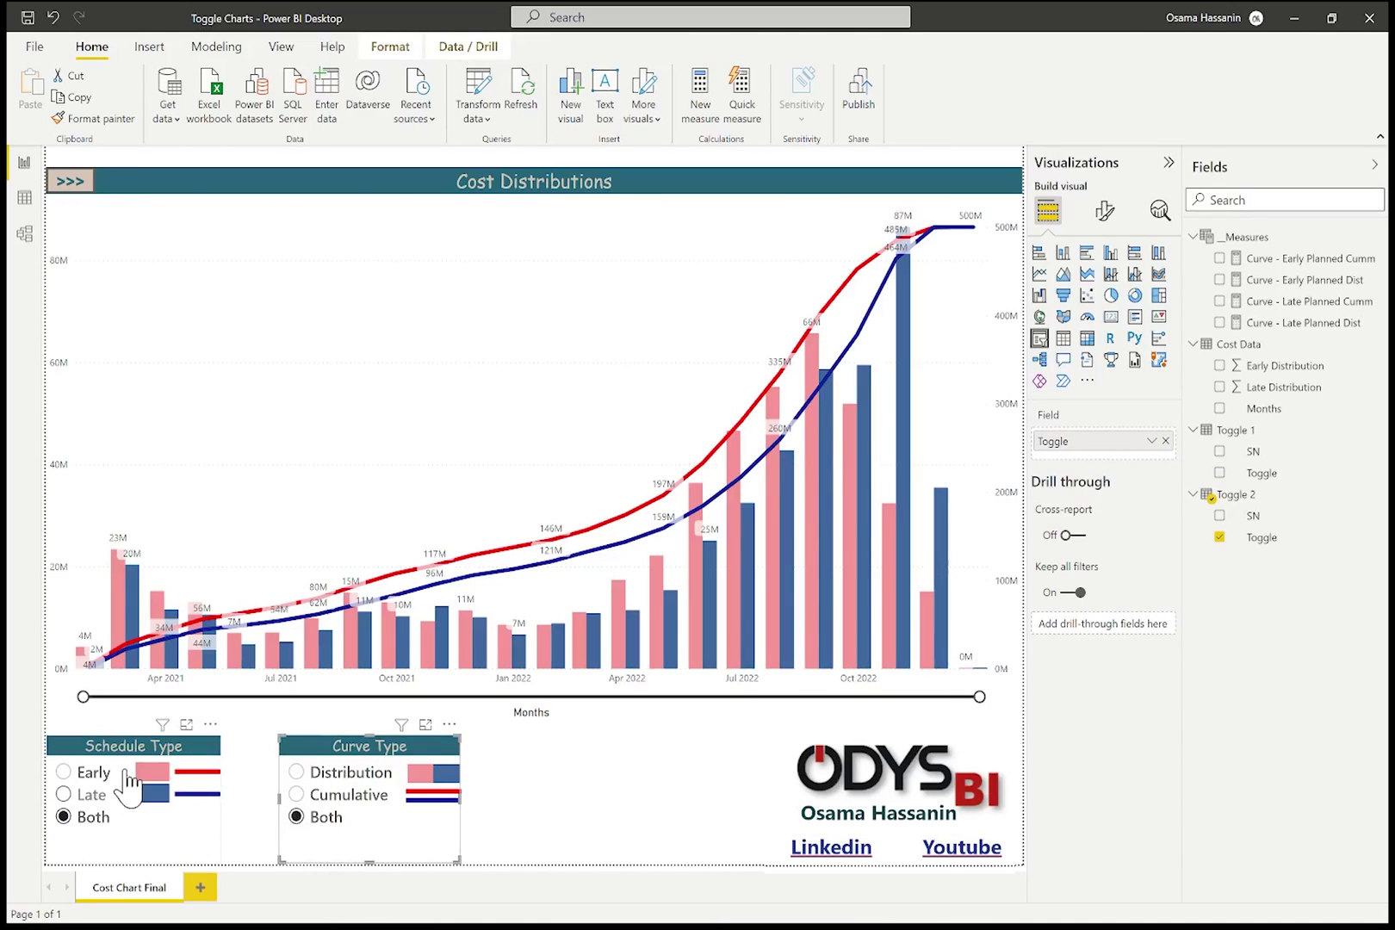
{"action": "left_click", "coordinate": [63, 771]}
{"action": "left_click", "coordinate": [297, 794]}
{"action": "left_click", "coordinate": [64, 816]}
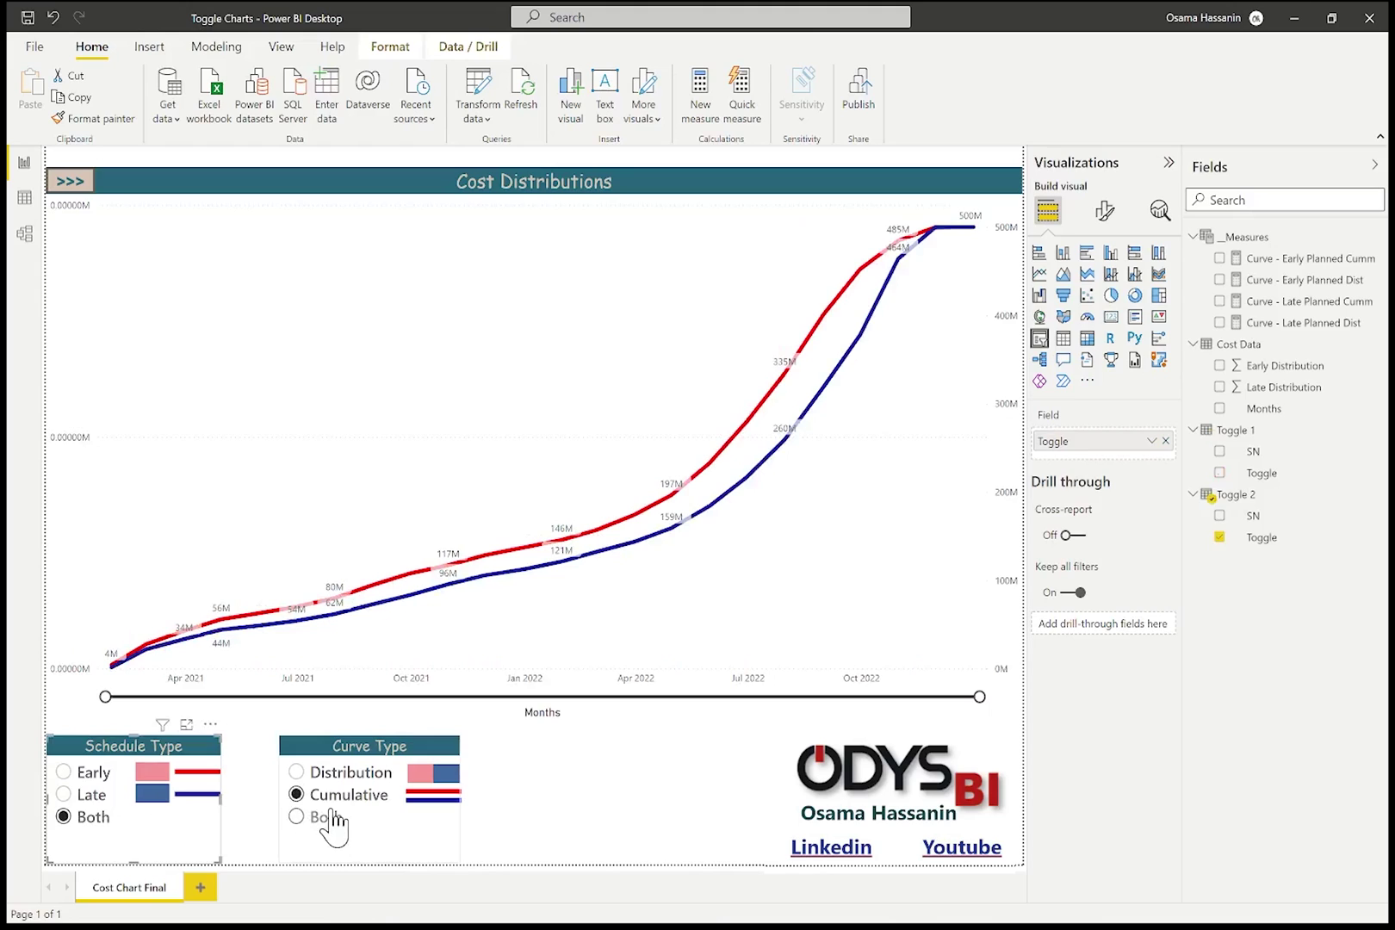
{"action": "left_click", "coordinate": [296, 816]}
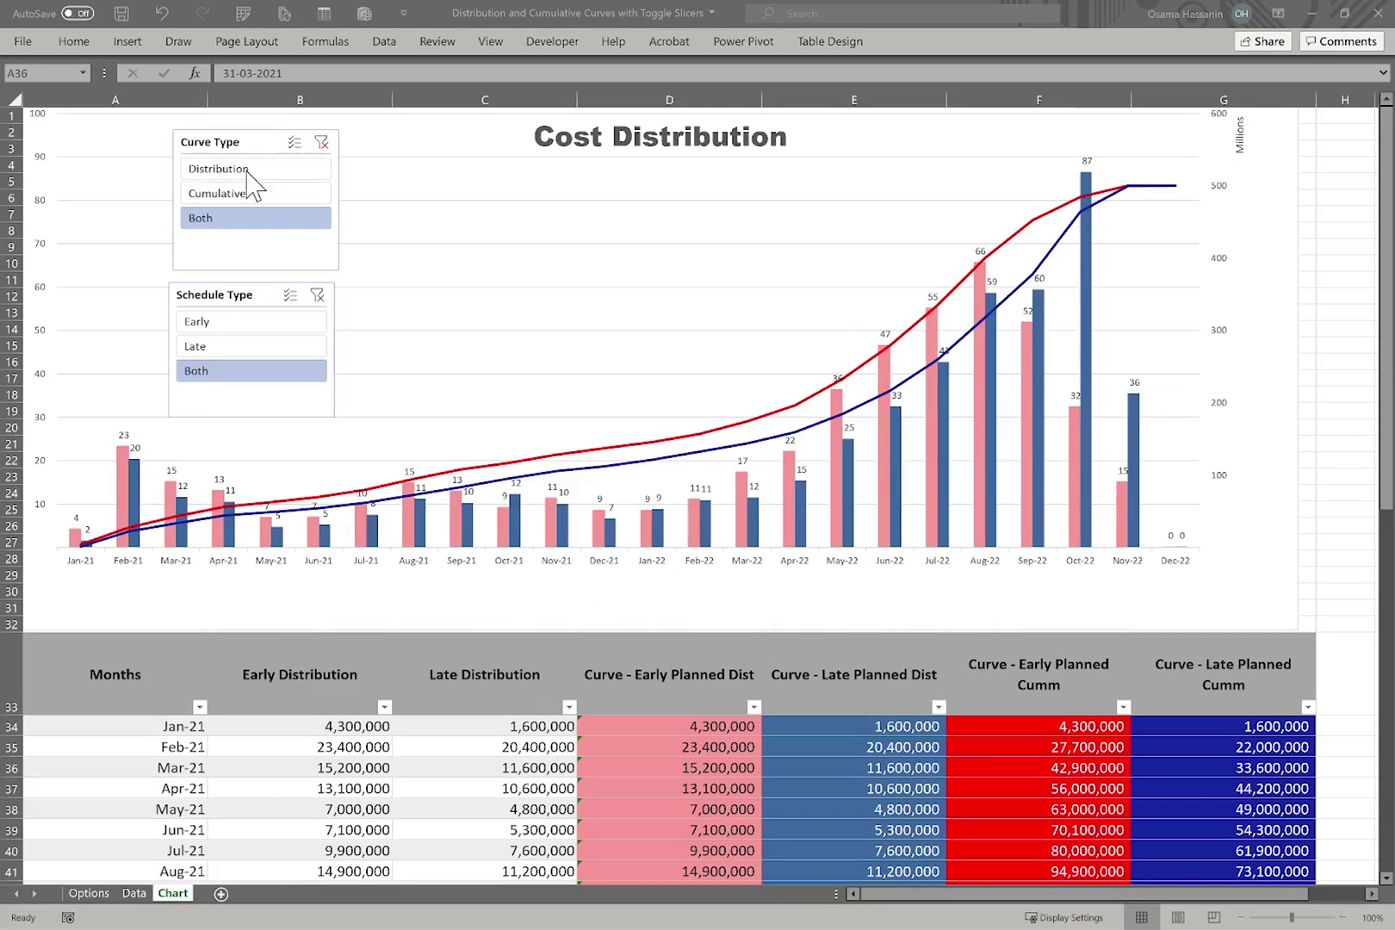
- Cycle the Excel Curve Type and Schedule Type slicers through each option for comparison, returning both to Both
{"action": "left_click", "coordinate": [252, 172]}
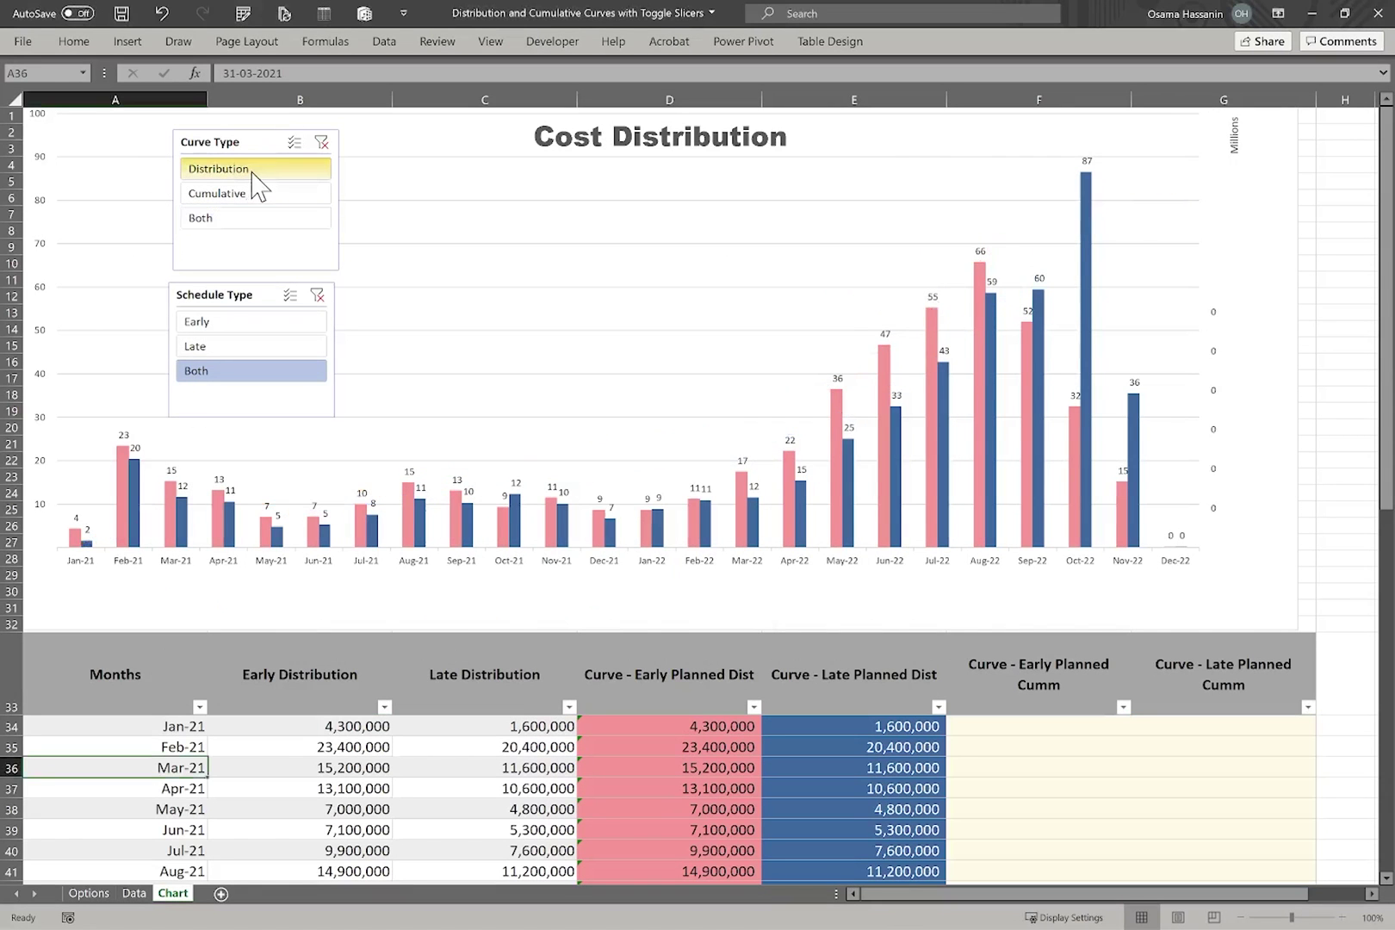
{"action": "left_click", "coordinate": [249, 195]}
{"action": "left_click", "coordinate": [249, 220]}
{"action": "left_click", "coordinate": [231, 324]}
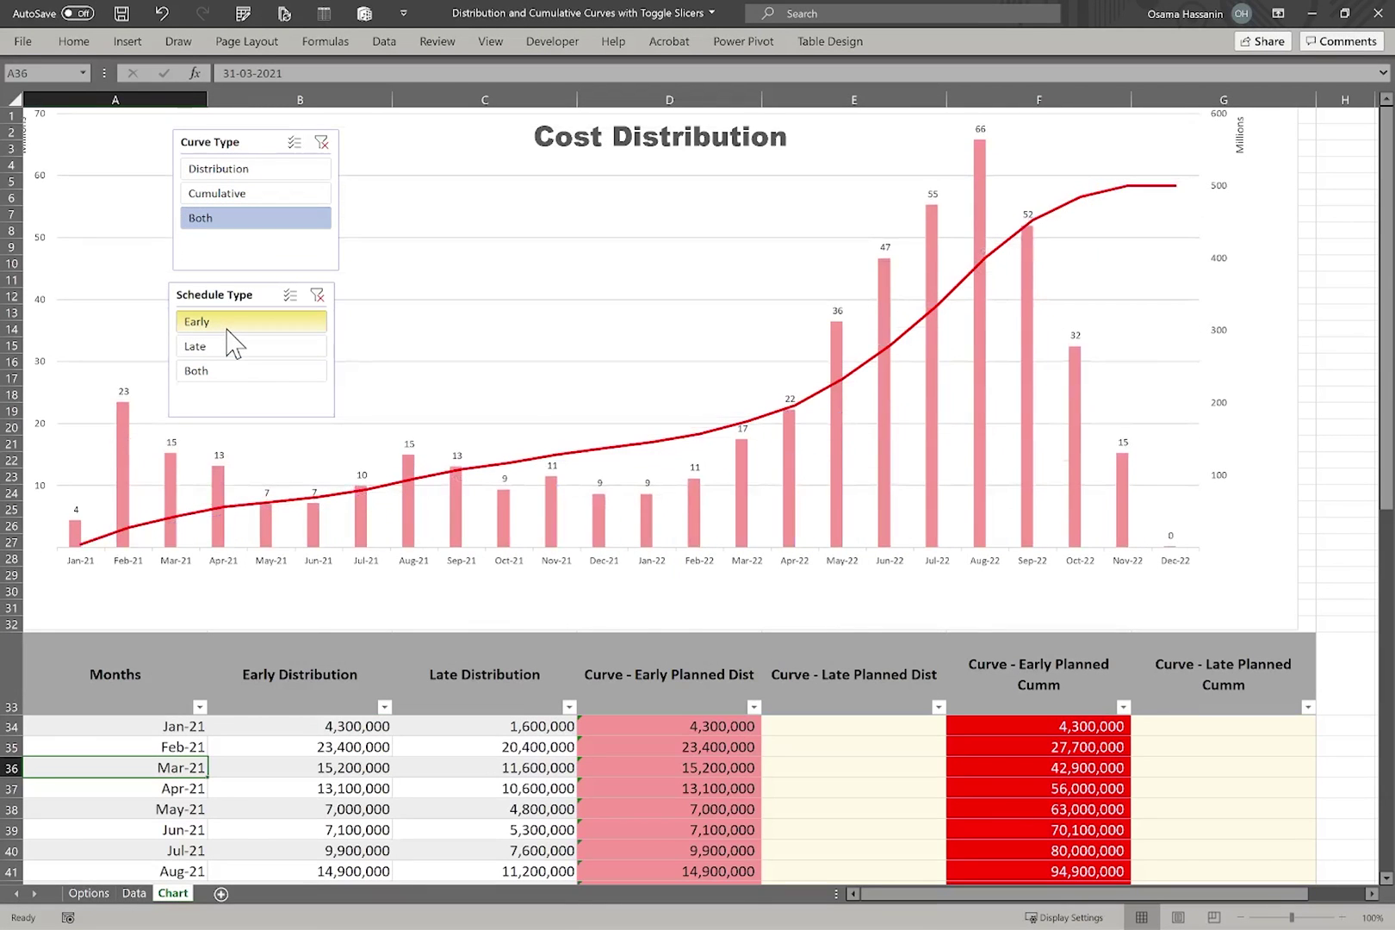
{"action": "left_click", "coordinate": [234, 347]}
{"action": "left_click", "coordinate": [247, 193]}
{"action": "left_click", "coordinate": [244, 169]}
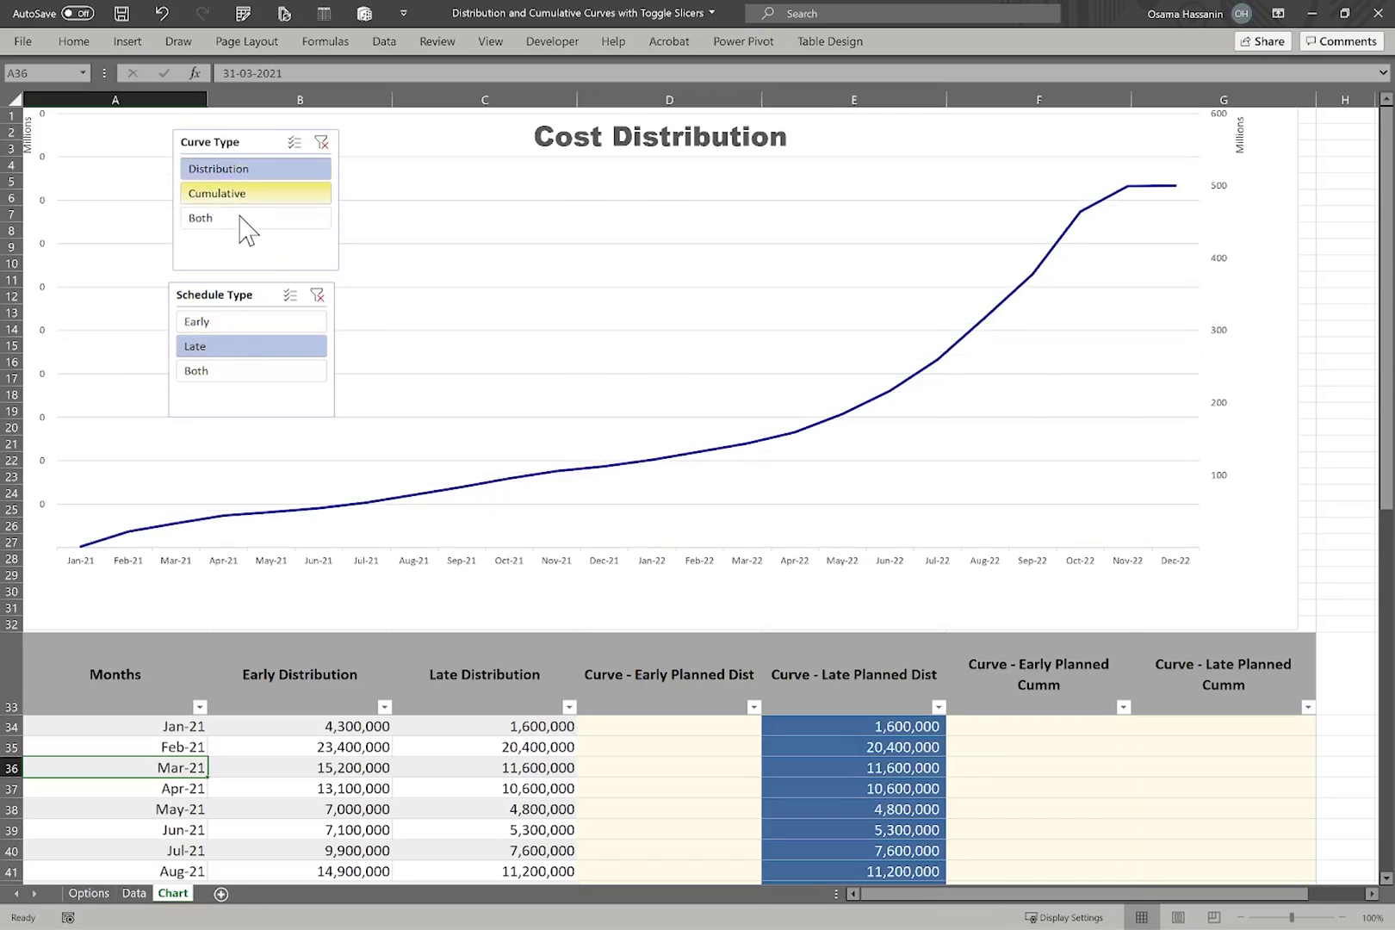
{"action": "left_click", "coordinate": [245, 219]}
{"action": "left_click", "coordinate": [232, 371]}
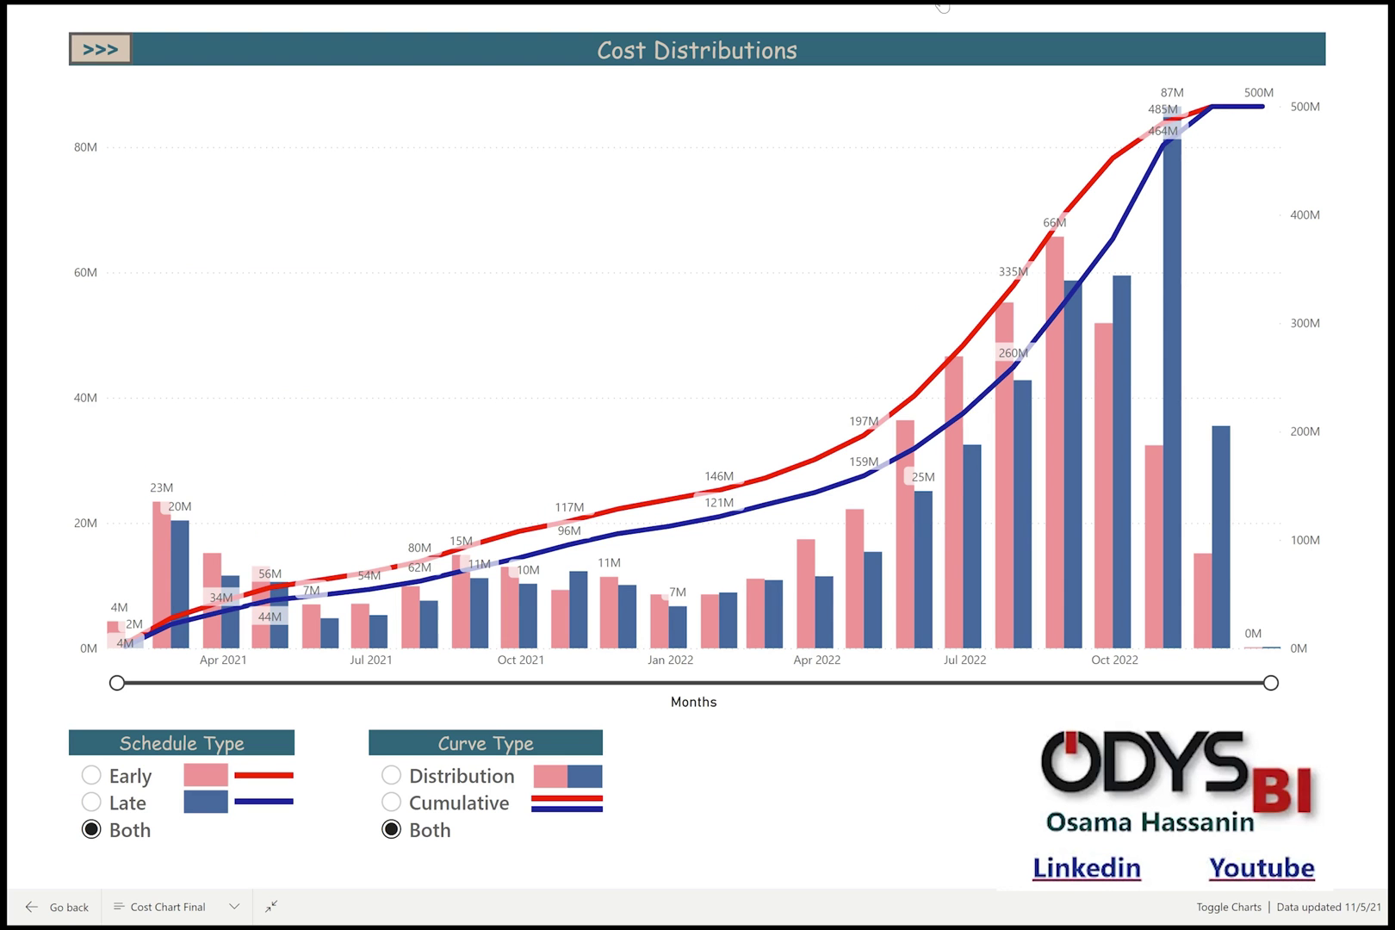